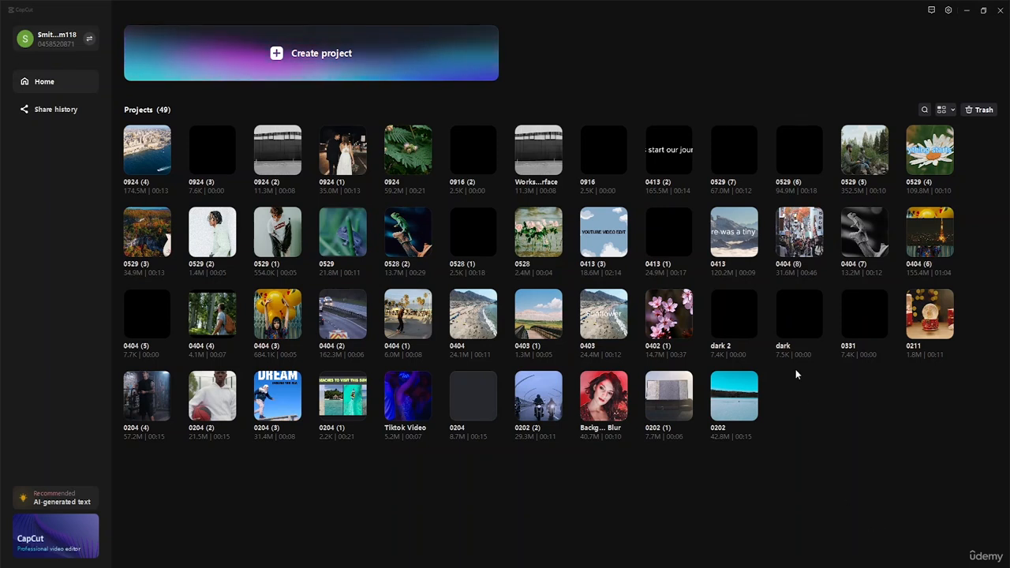
# Step: Create a new project and look through its brand assets and trending stock materials
pyautogui.click(276, 56)
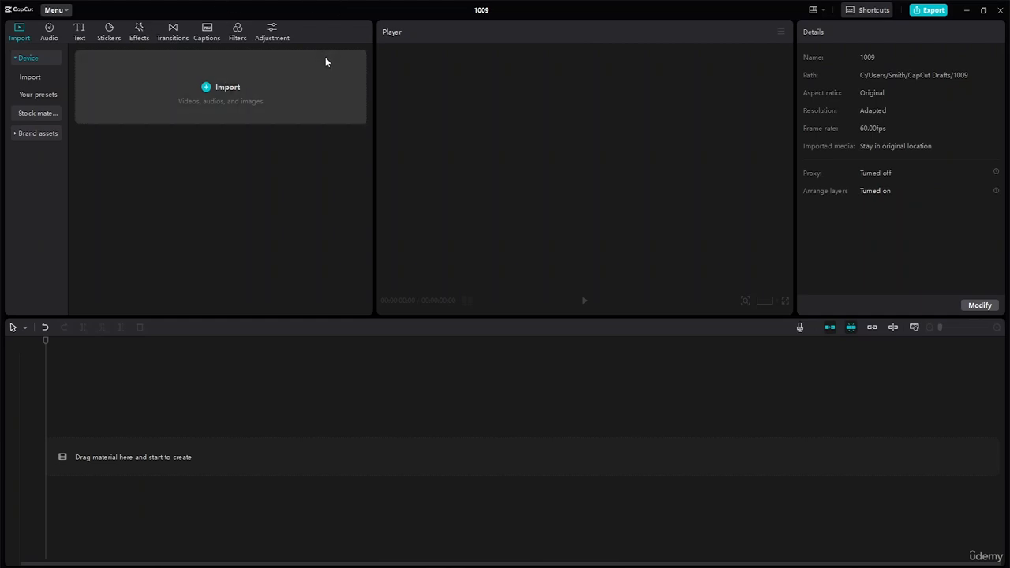
pyautogui.click(29, 115)
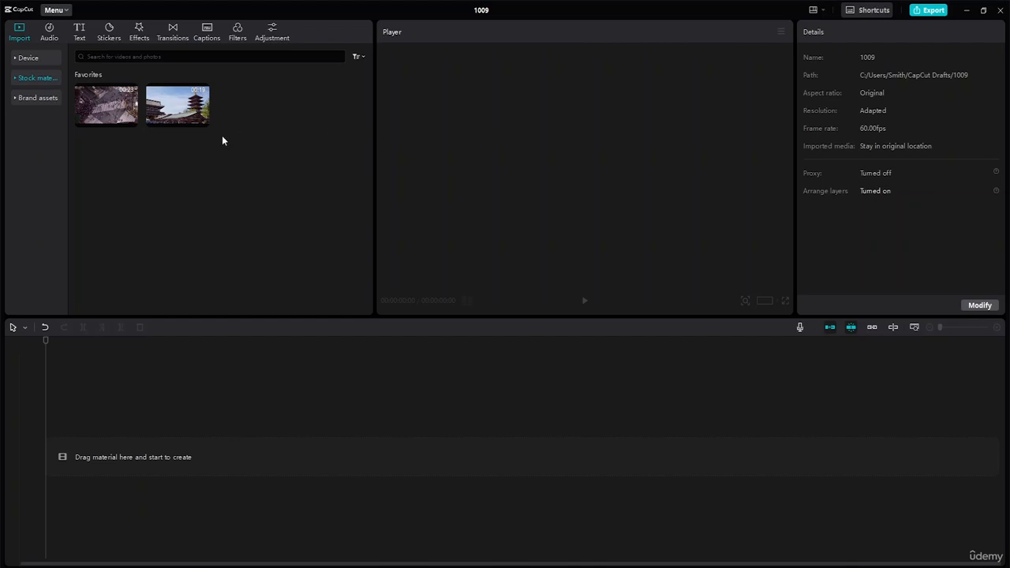
pyautogui.click(30, 98)
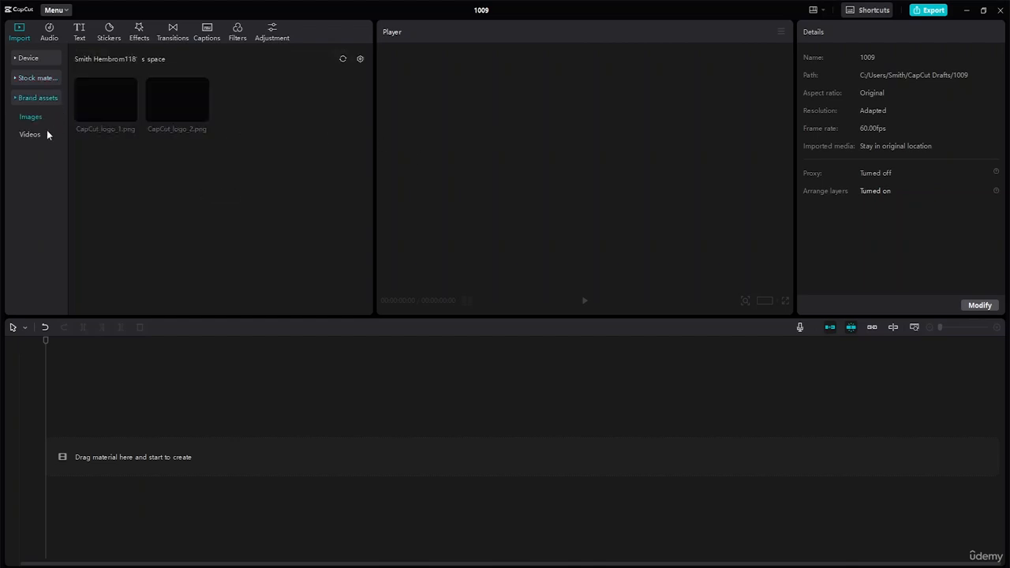
pyautogui.click(45, 134)
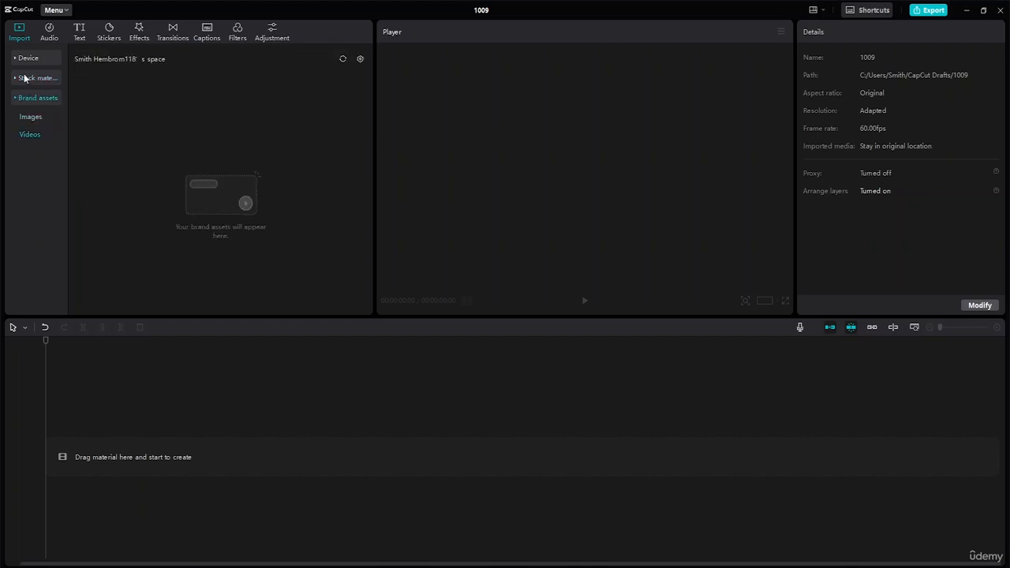
pyautogui.click(24, 78)
pyautogui.click(46, 115)
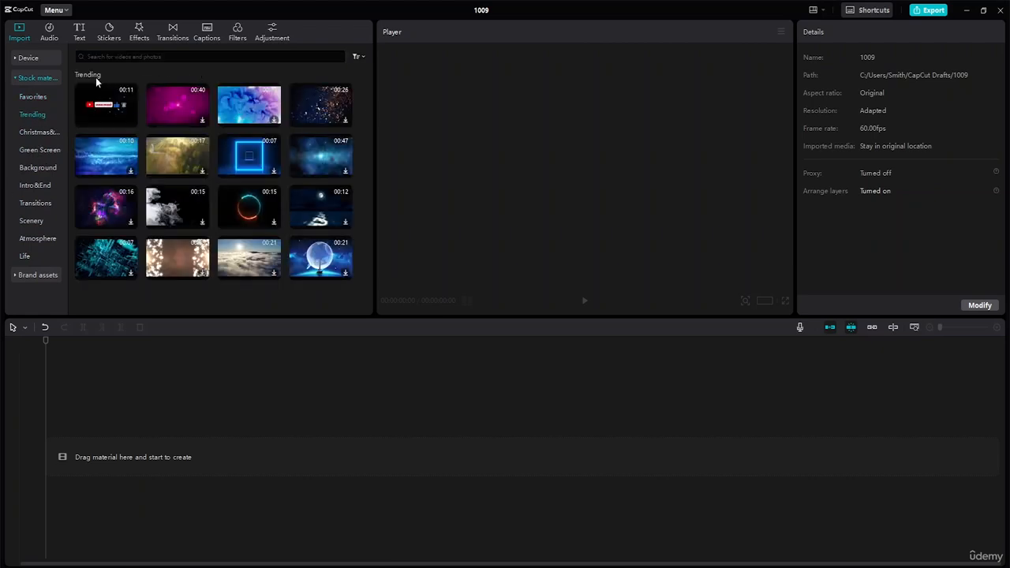
pyautogui.moveTo(107, 92)
# Step: Import the six device videos from 12087976_3840_2160_30fps.mp4 through 20143615-uhd_3840_2160_24fps.mp4 in the Advance Capcut Tutorial Resource File folder
pyautogui.click(30, 58)
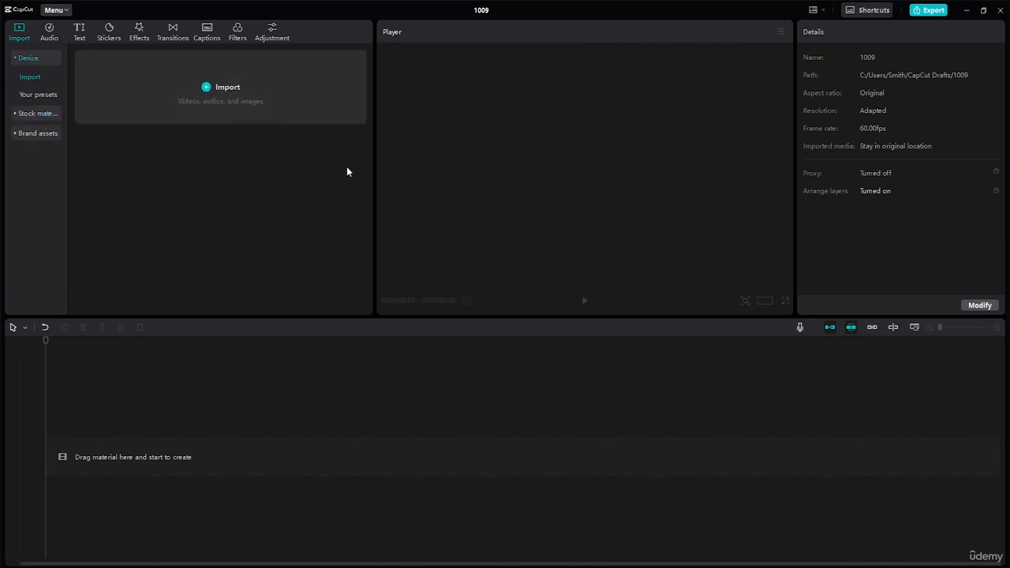
pyautogui.click(210, 90)
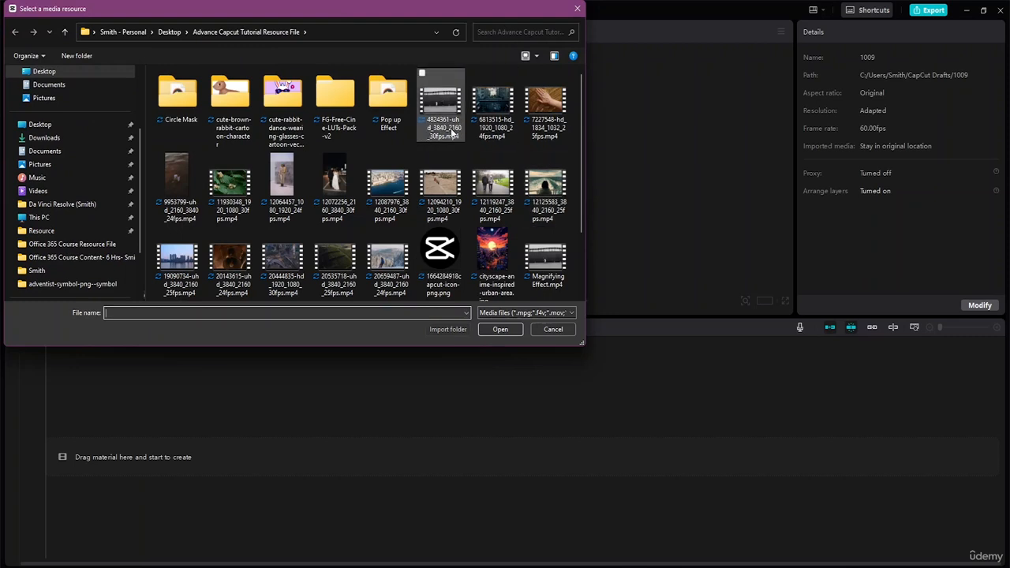
pyautogui.click(440, 110)
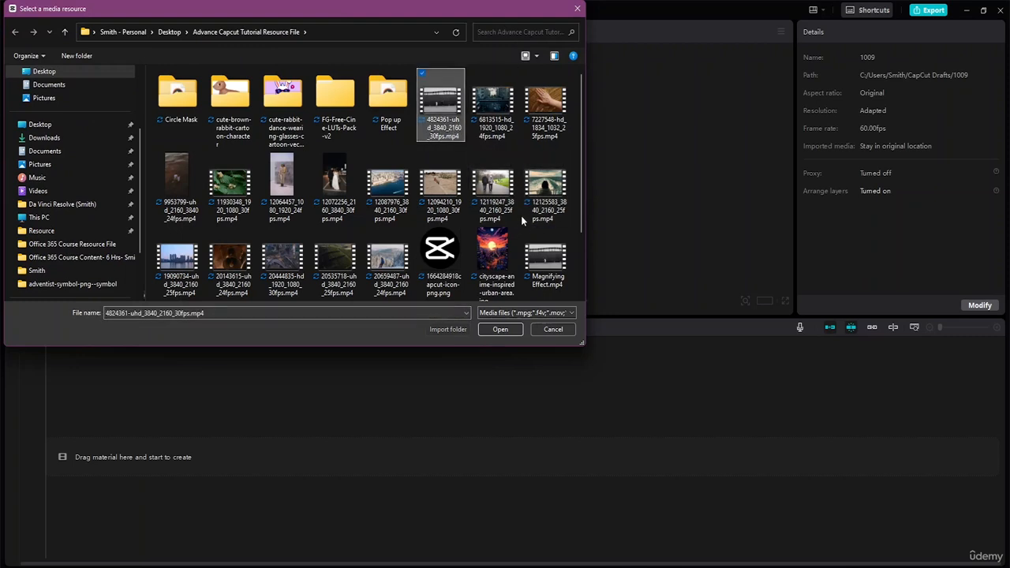
pyautogui.click(387, 189)
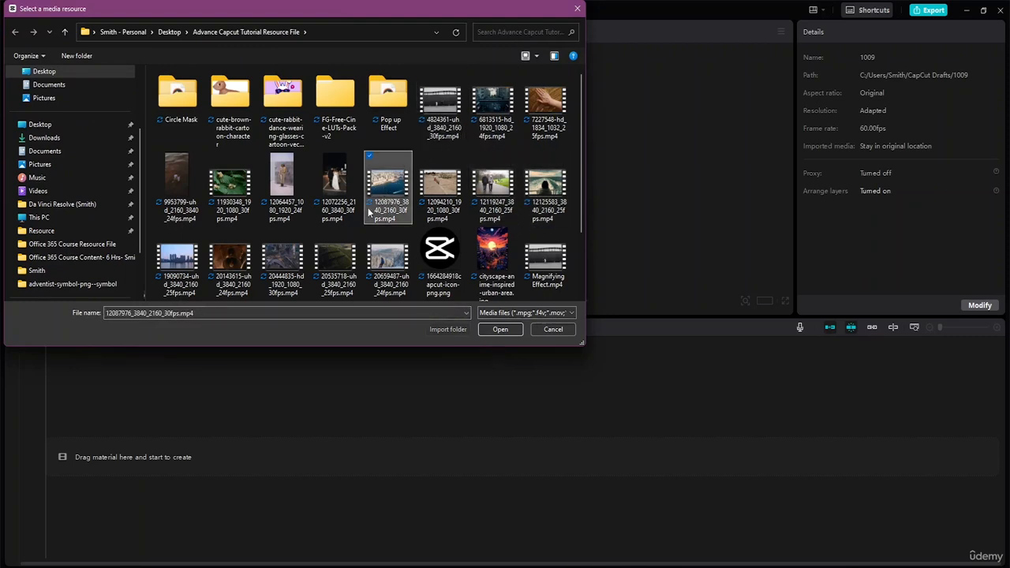
pyautogui.keyDown('shift'); pyautogui.click(230, 265); pyautogui.keyUp('shift')
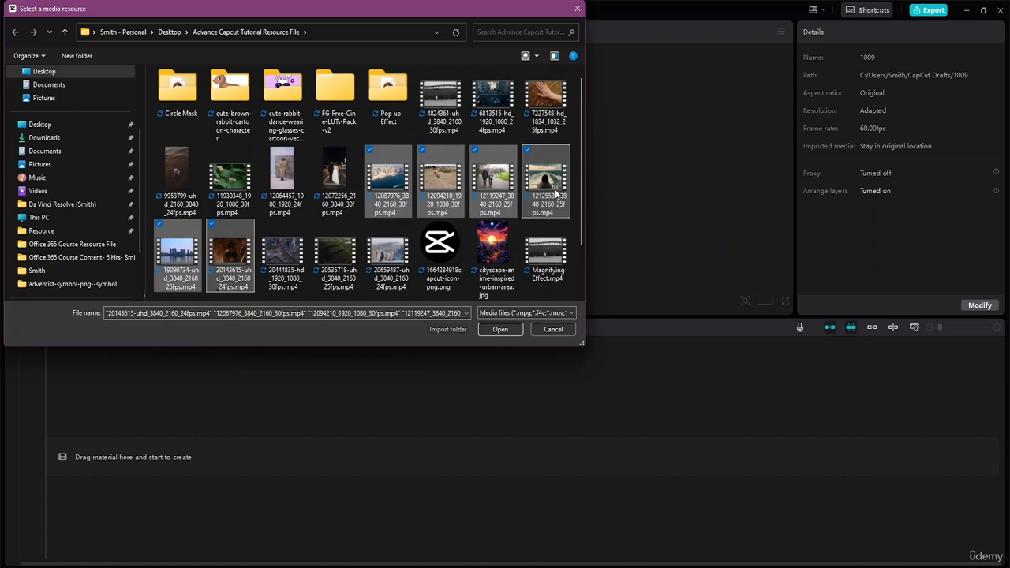
pyautogui.click(501, 330)
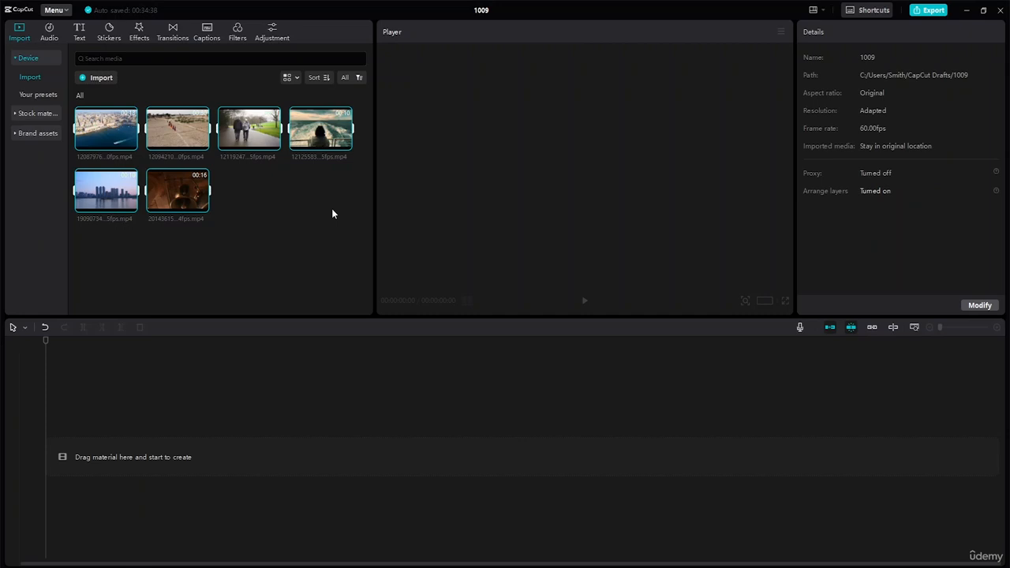
# Step: Rename the project as Custom LUTS
pyautogui.click(482, 11)
pyautogui.press('BackSpace')
pyautogui.write('Custom')
pyautogui.press('BackSpace')
pyautogui.press('BackSpace')
pyautogui.write('om LUTS')
pyautogui.click(348, 176)
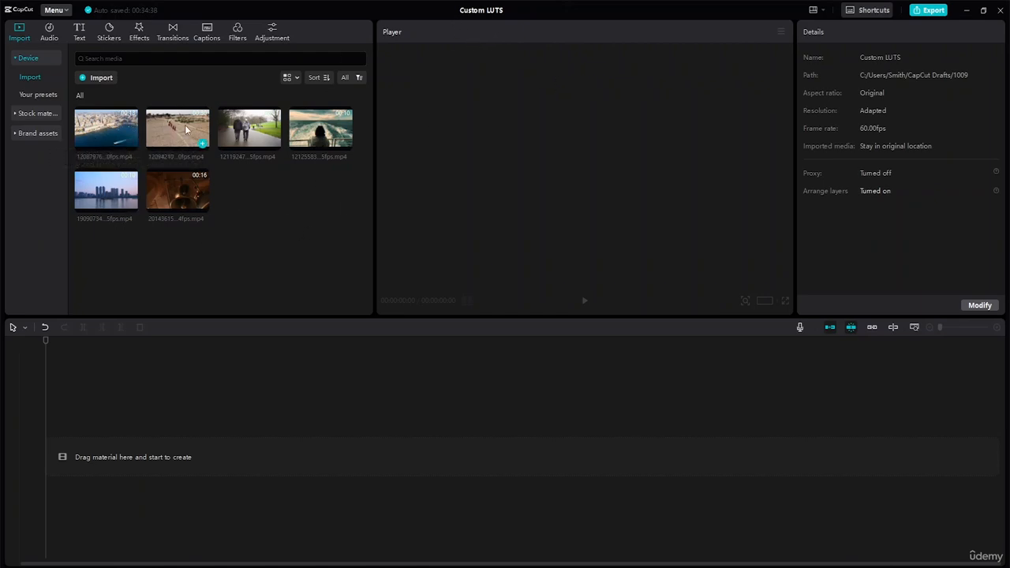
# Step: Place the first 20 seconds or so of 12094210_1920_1080_30fps.mp4 at the start of the timeline
pyautogui.click(187, 130)
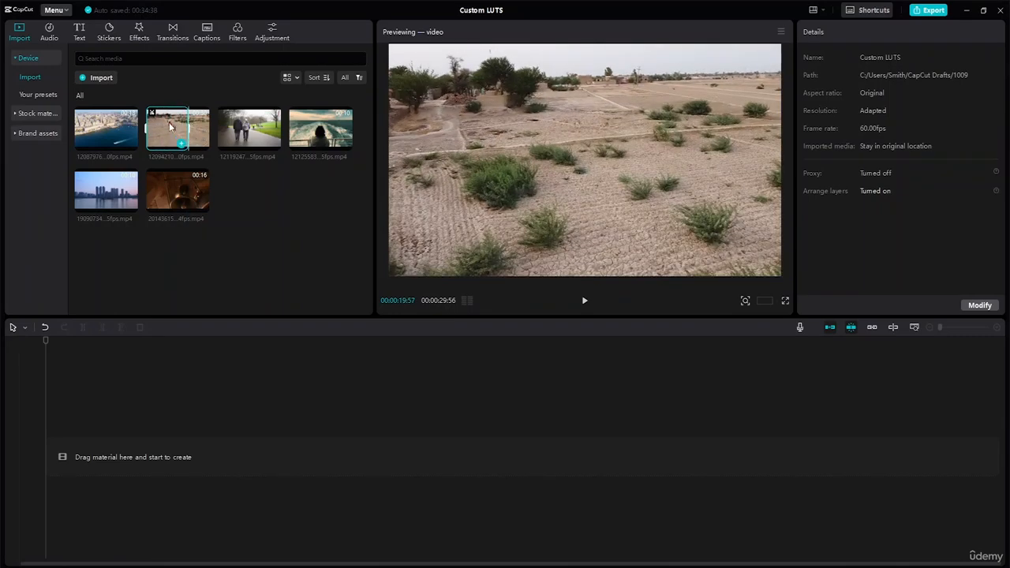
pyautogui.moveTo(169, 122); pyautogui.dragTo(92, 449)
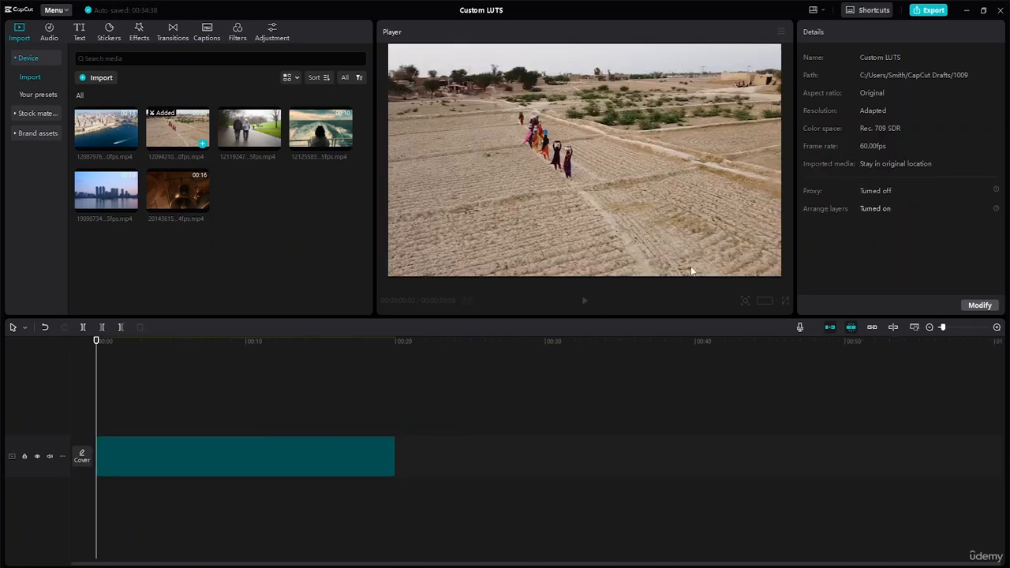
pyautogui.click(691, 271)
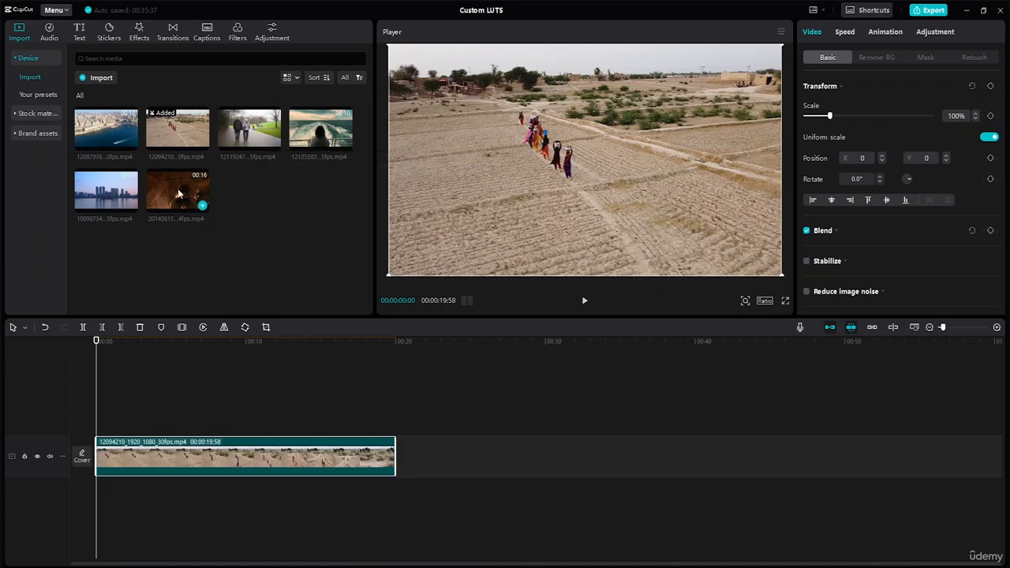
# Step: Append about 14.5 seconds of 12119247_3840_2160_25fps.mp4 and about 7 seconds of 20143615-uhd_3840_2160_24fps.mp4 after the first clip
pyautogui.click(257, 130)
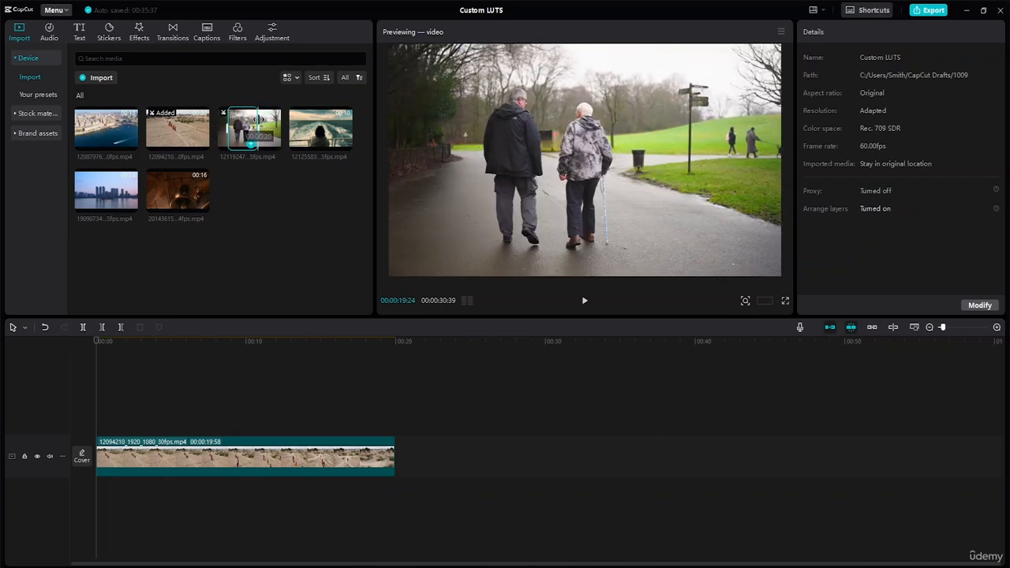
pyautogui.moveTo(266, 119); pyautogui.dragTo(426, 446)
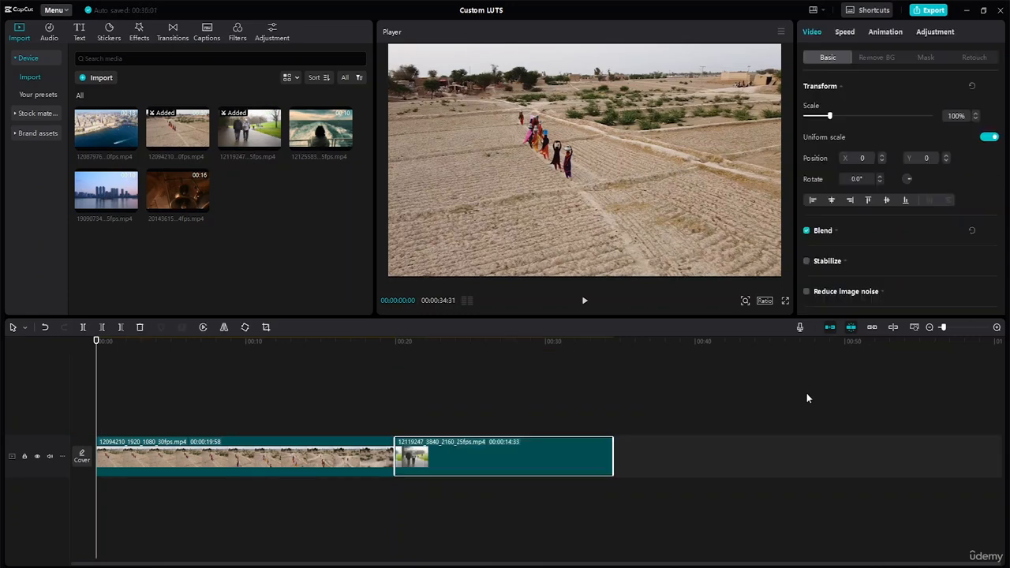
pyautogui.click(172, 185)
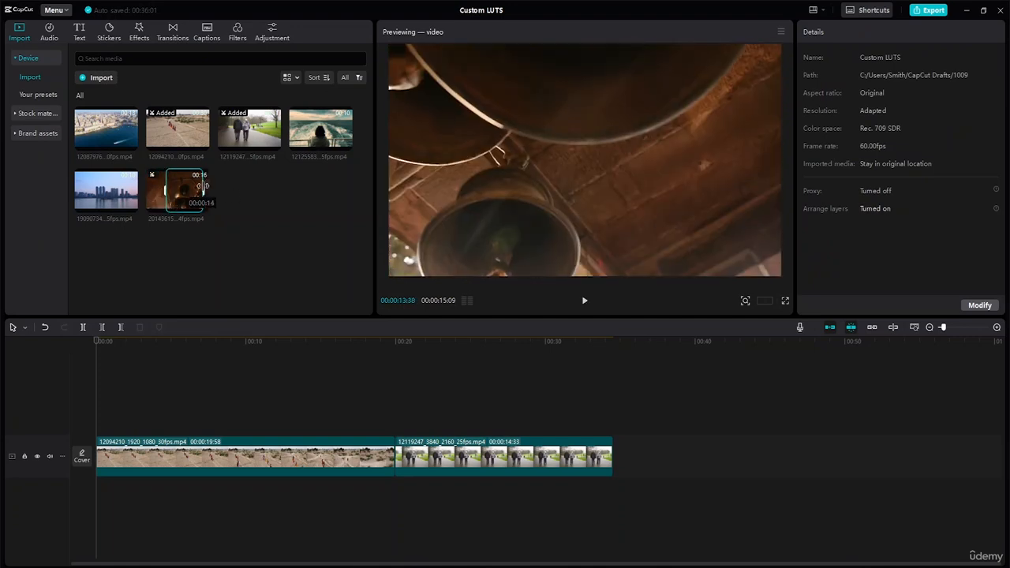
pyautogui.moveTo(181, 197); pyautogui.dragTo(623, 459)
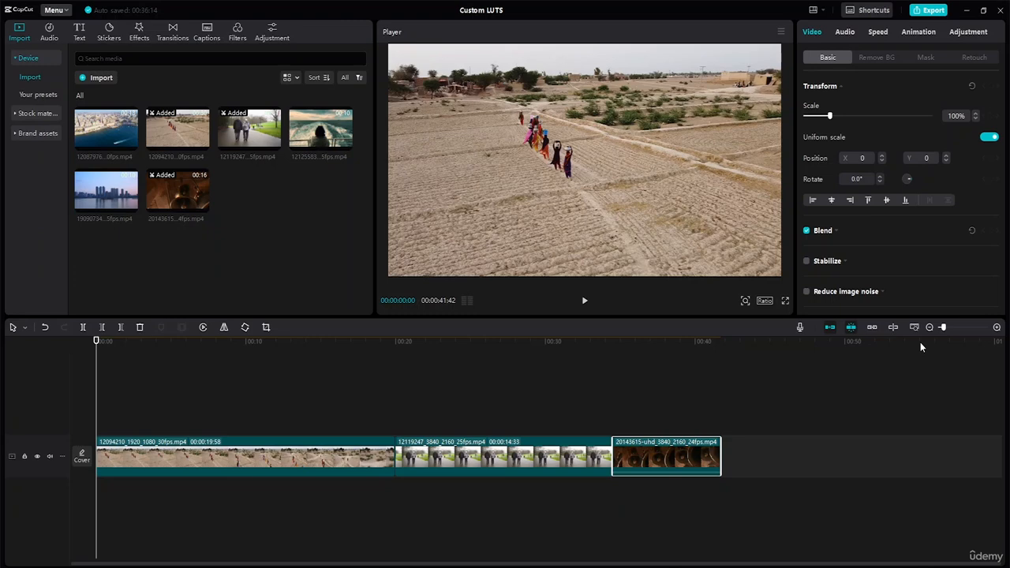
pyautogui.press('Delete')
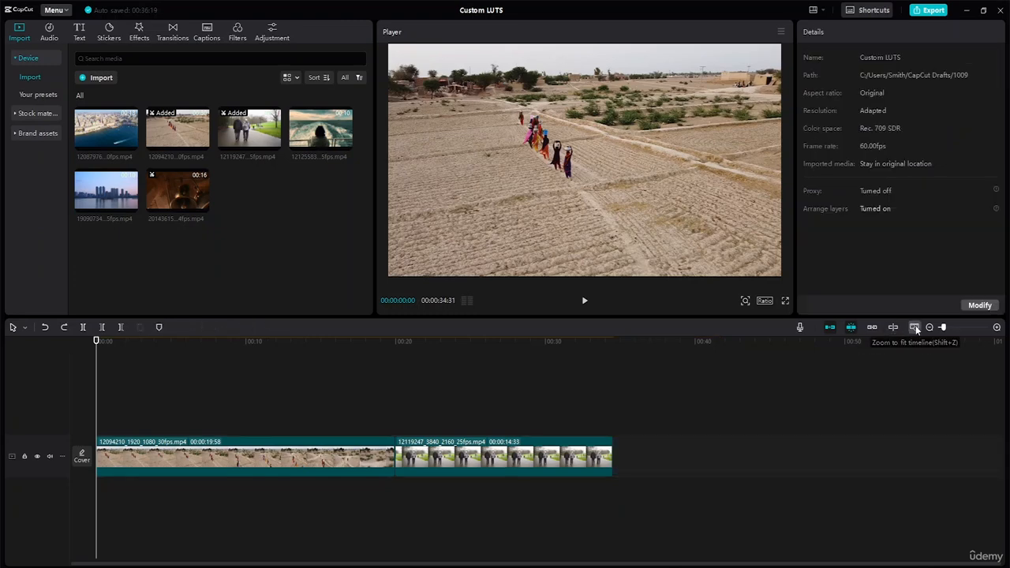
pyautogui.click(916, 327)
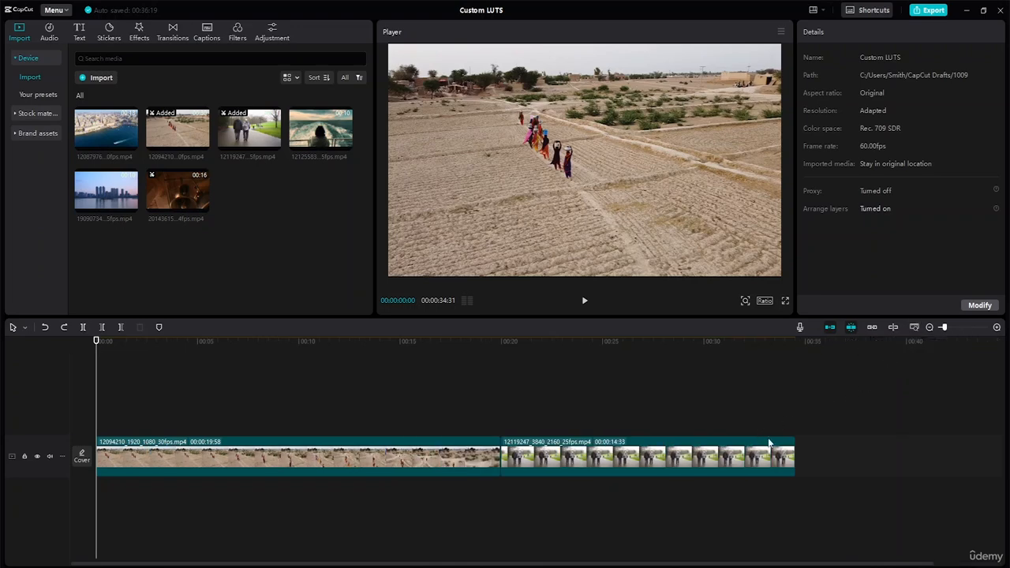
pyautogui.moveTo(580, 458)
pyautogui.mouseDown()
pyautogui.moveTo(602, 455)
pyautogui.moveTo(584, 448)
pyautogui.mouseUp()
pyautogui.hotkey('ctrl', 'z')
pyautogui.hotkey('ctrl', 'z')
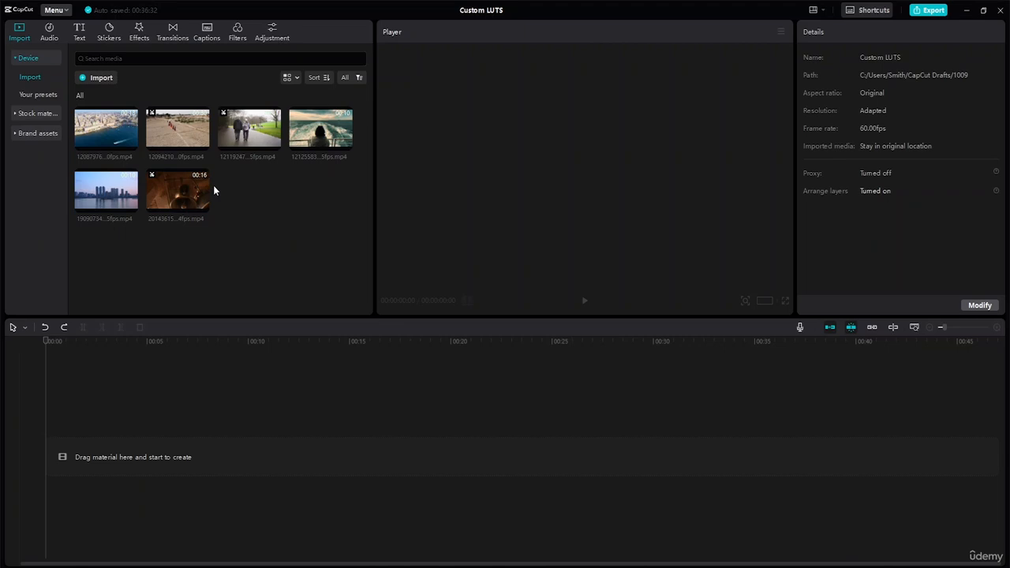
pyautogui.click(66, 327)
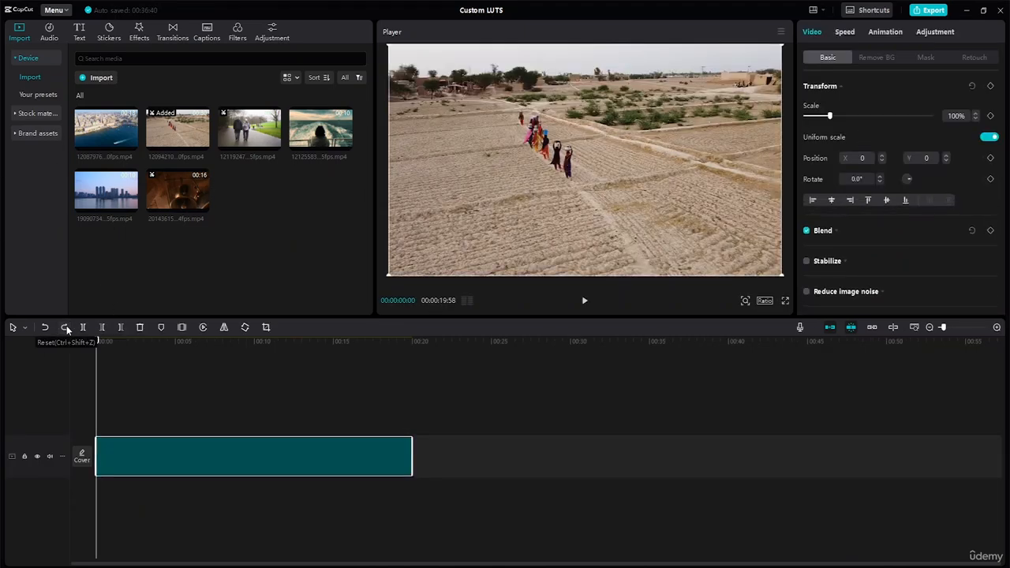
pyautogui.click(67, 327)
pyautogui.click(66, 327)
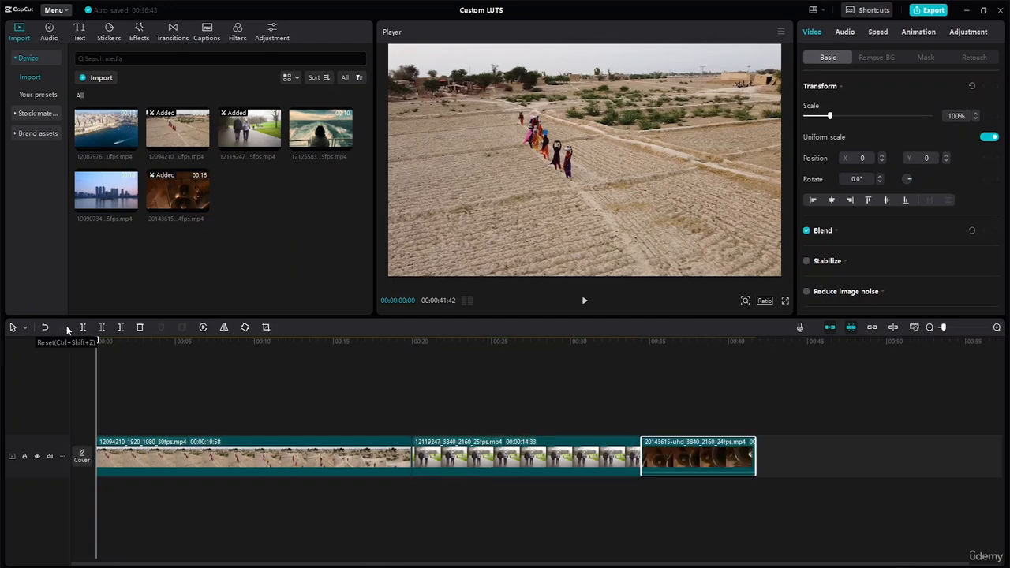
# Step: Return the playhead to the start of the timeline and select the 12094210_1920_1080_30fps.mp4 clip
pyautogui.click(660, 407)
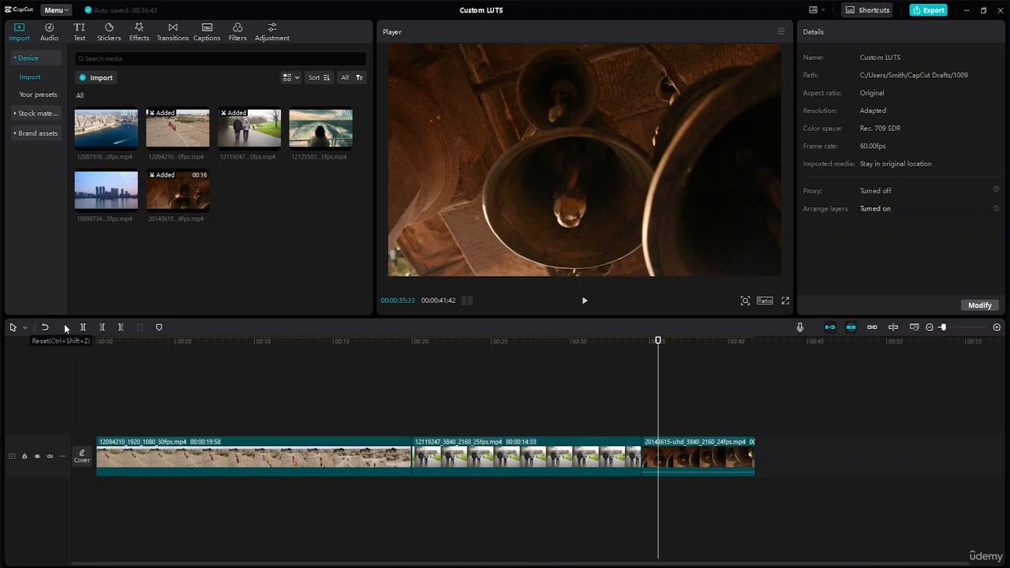
pyautogui.click(915, 329)
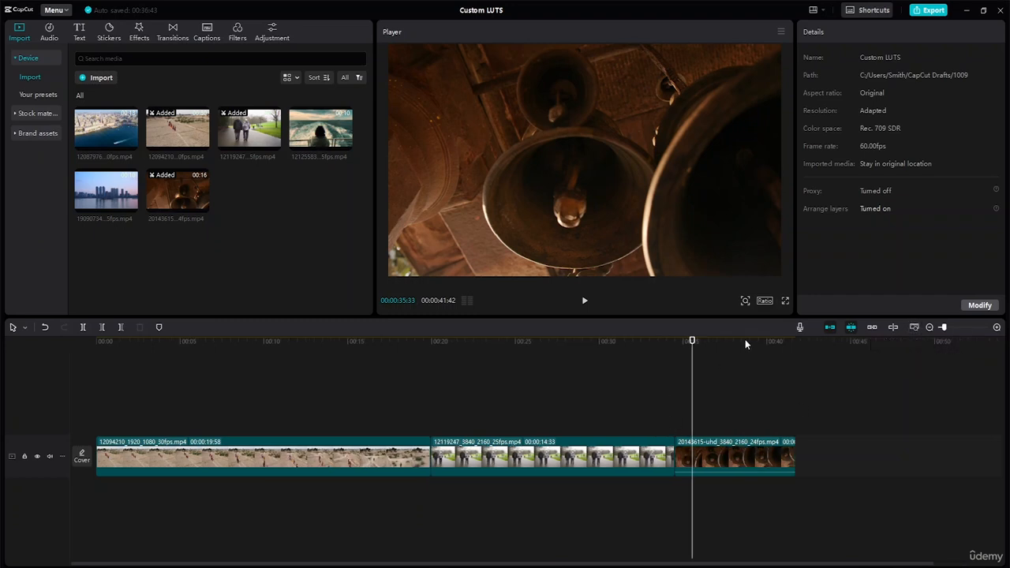
pyautogui.click(568, 464)
pyautogui.click(271, 460)
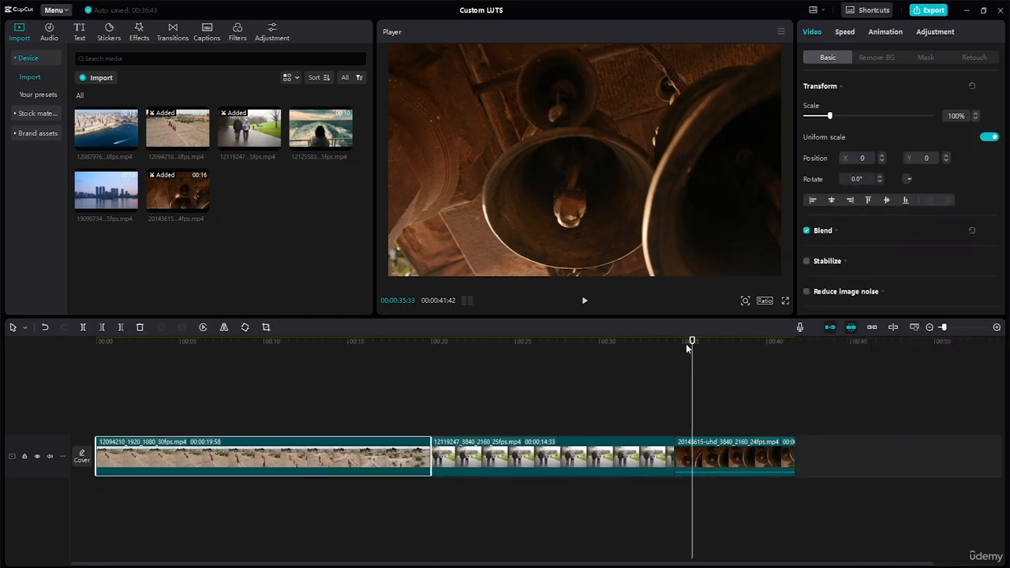
pyautogui.moveTo(694, 349); pyautogui.dragTo(89, 367)
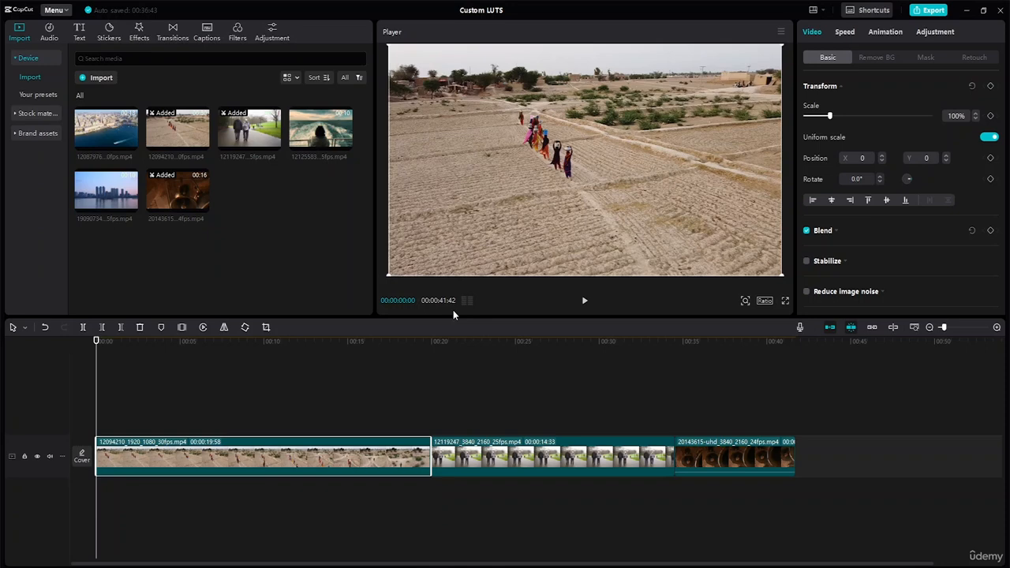
pyautogui.click(565, 465)
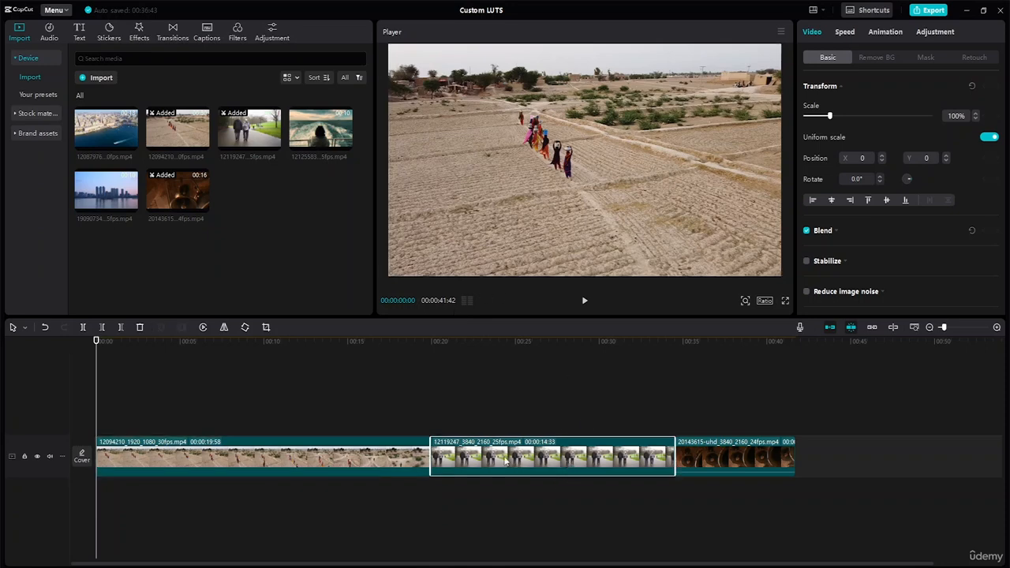
pyautogui.click(357, 455)
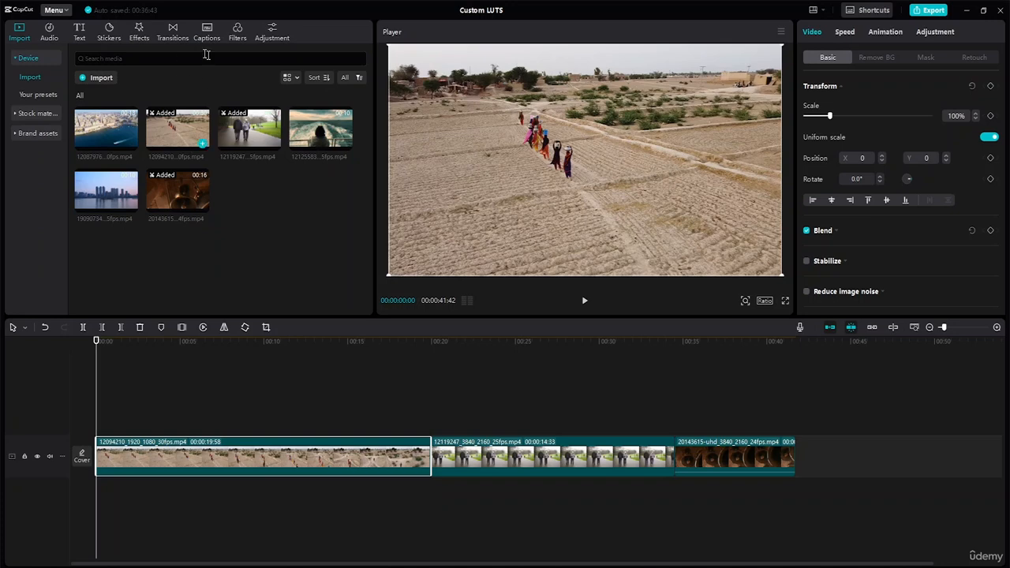
# Step: View the available filters and adjustments, and open the LUT library
pyautogui.click(238, 32)
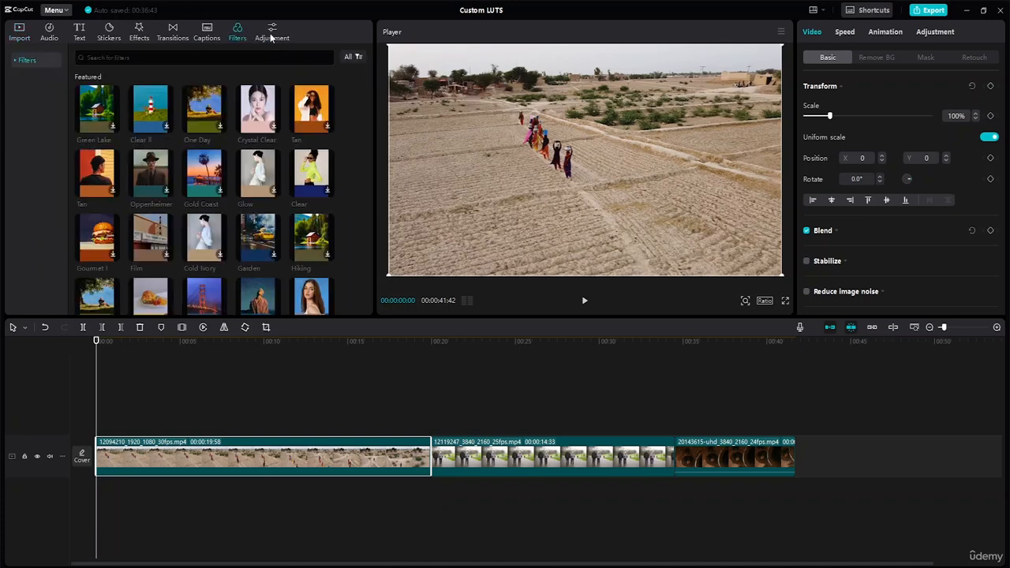
pyautogui.click(270, 35)
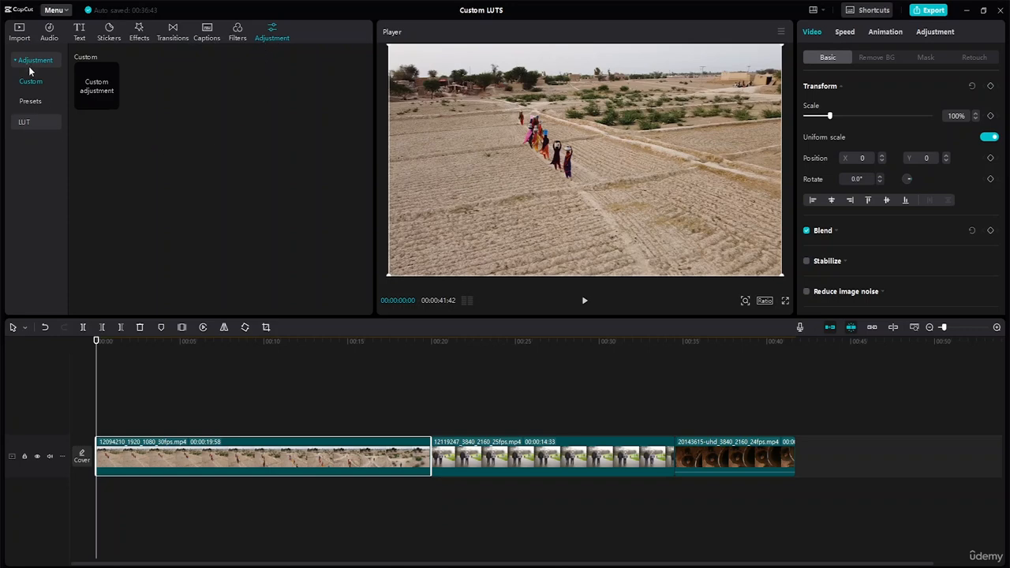
pyautogui.click(29, 124)
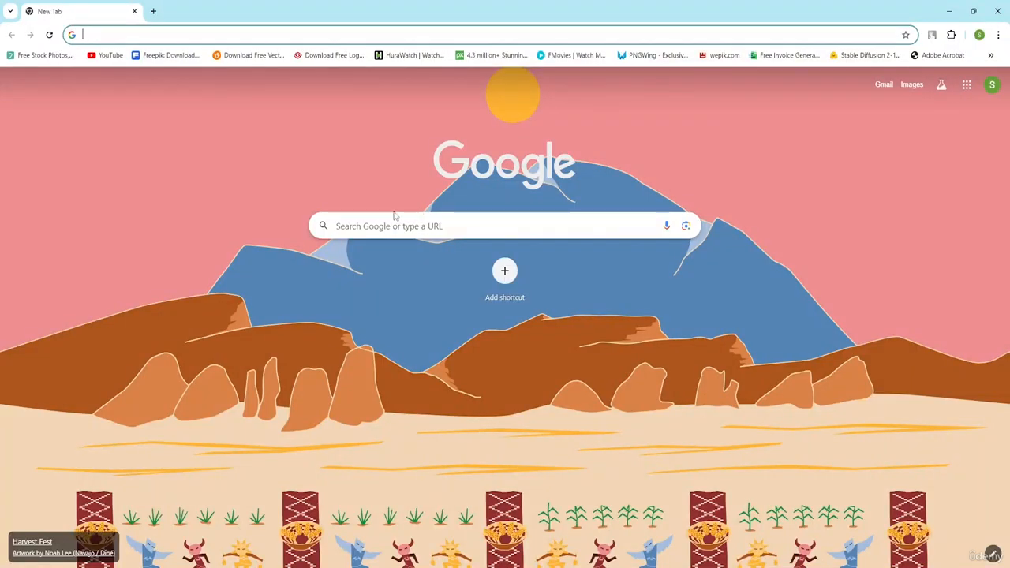
# Step: Switch to the Chrome browser and search Google for "luts for capcut"
pyautogui.click(394, 226)
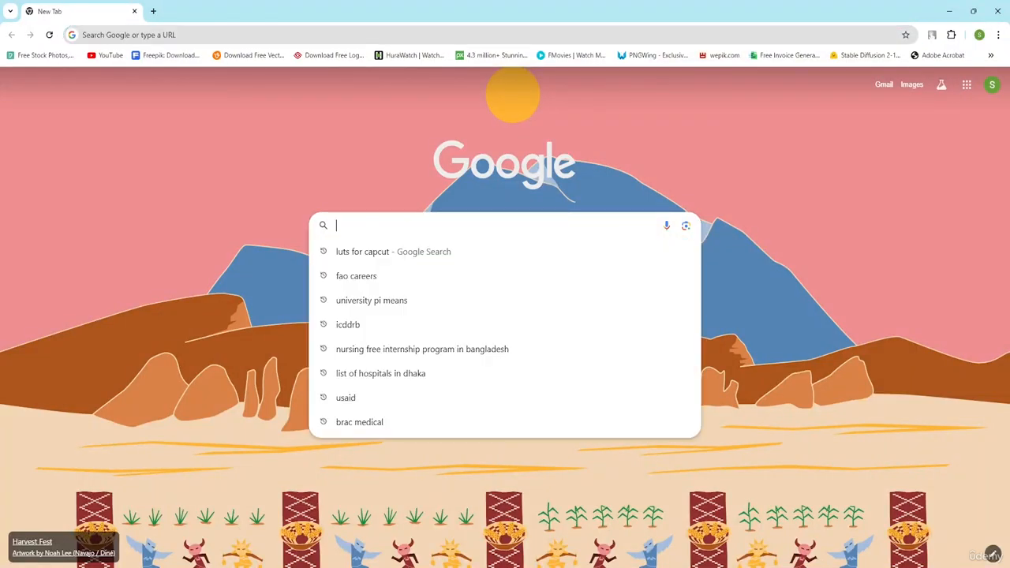
pyautogui.click(386, 253)
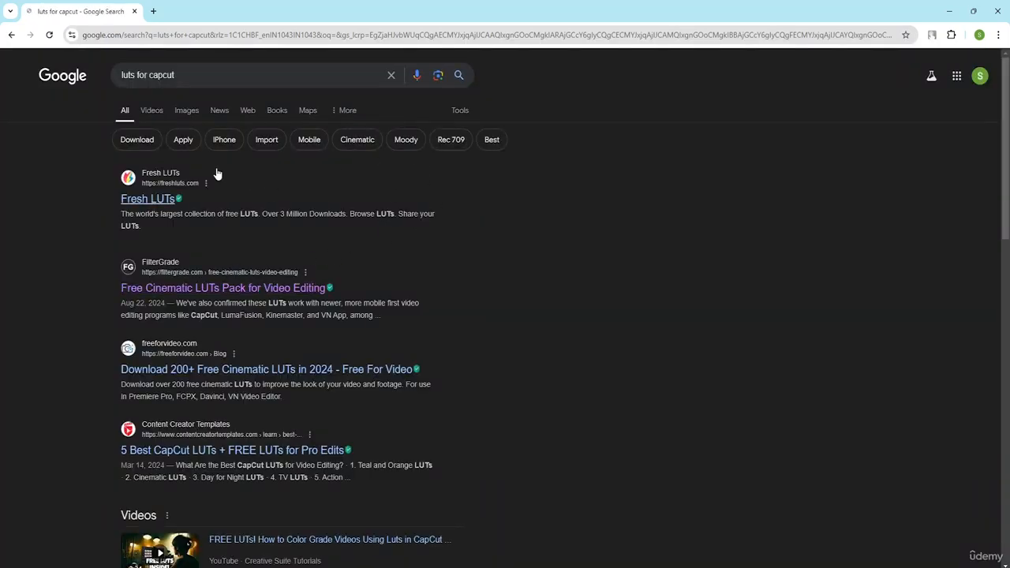
# Step: Open the Fresh LUTs website from the search results and look through its featured LUTs
pyautogui.scroll(-4, 284, 284)
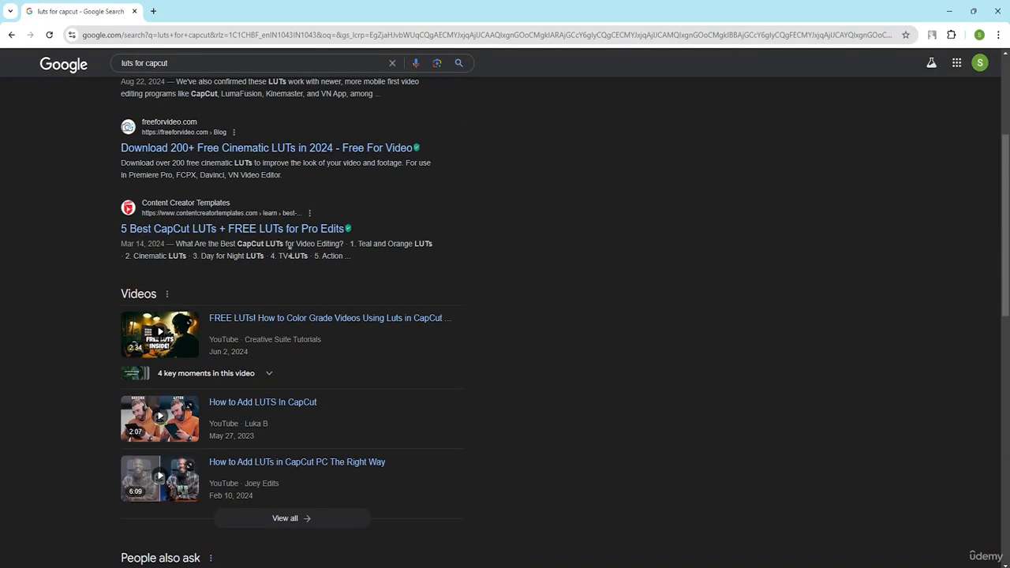
pyautogui.scroll(-4, 289, 248)
pyautogui.scroll(8, 289, 247)
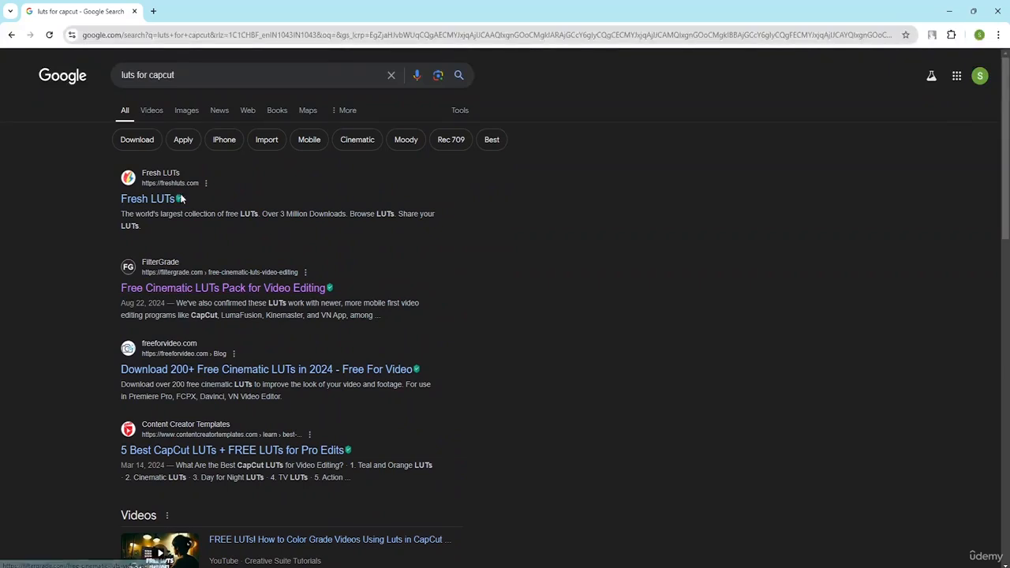
pyautogui.click(158, 198)
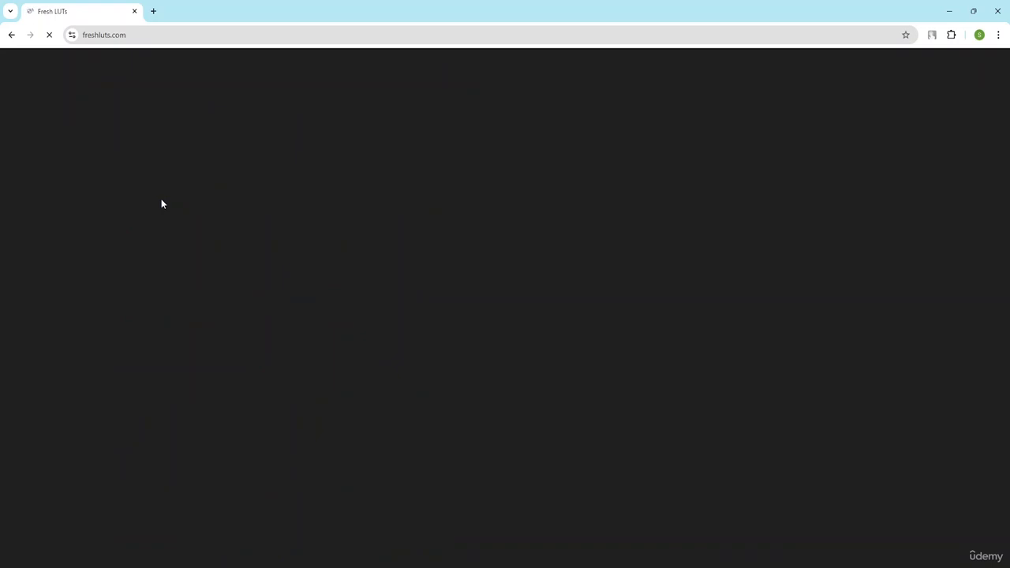
pyautogui.scroll(-2, 468, 169)
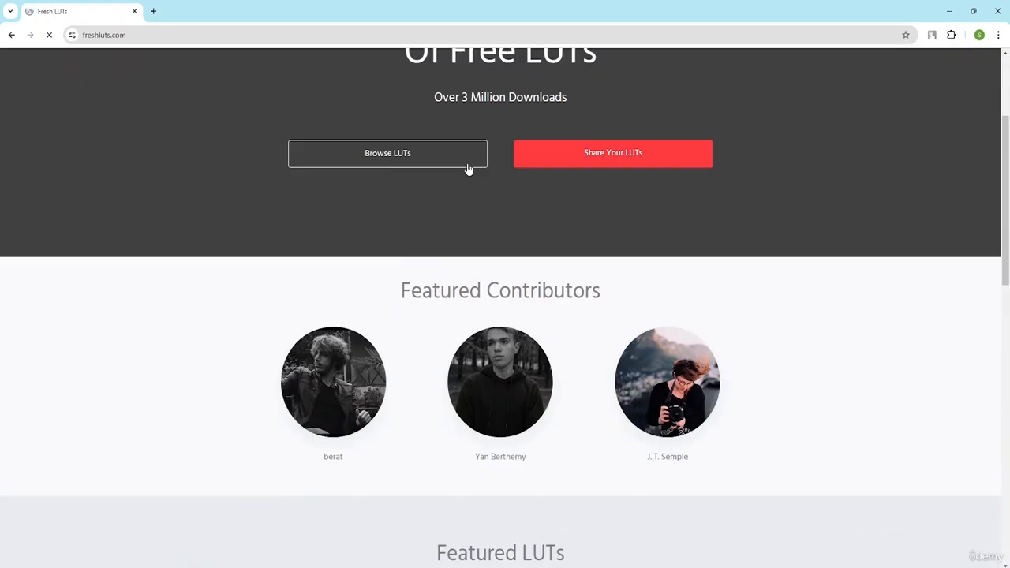
pyautogui.scroll(-5, 469, 158)
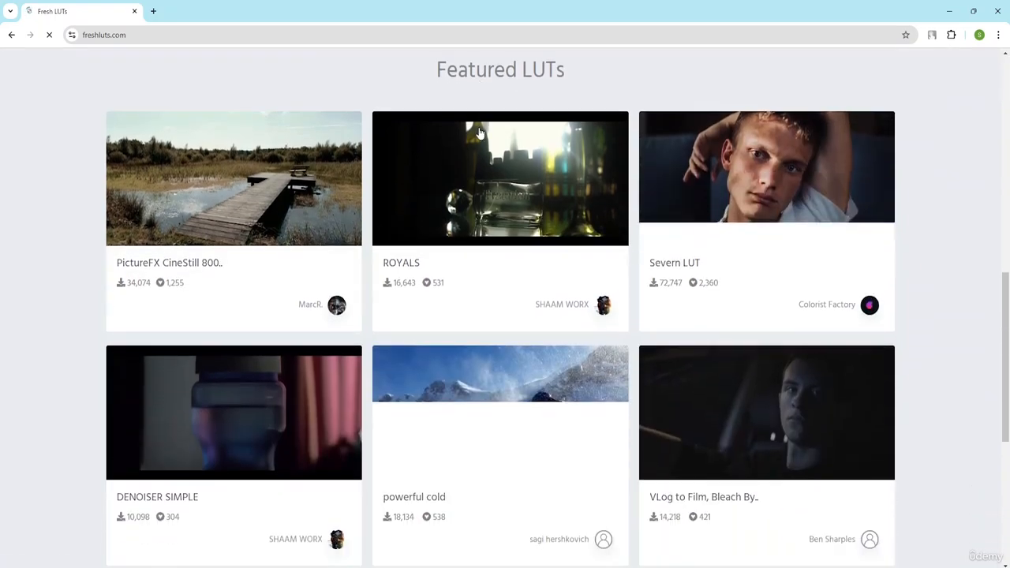
pyautogui.scroll(-2, 584, 240)
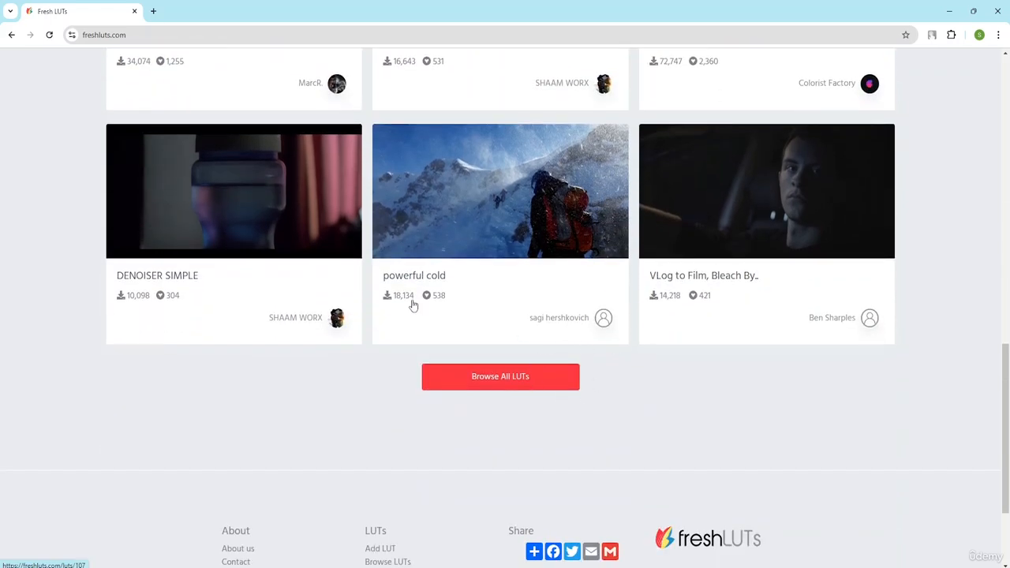
pyautogui.scroll(4, 604, 214)
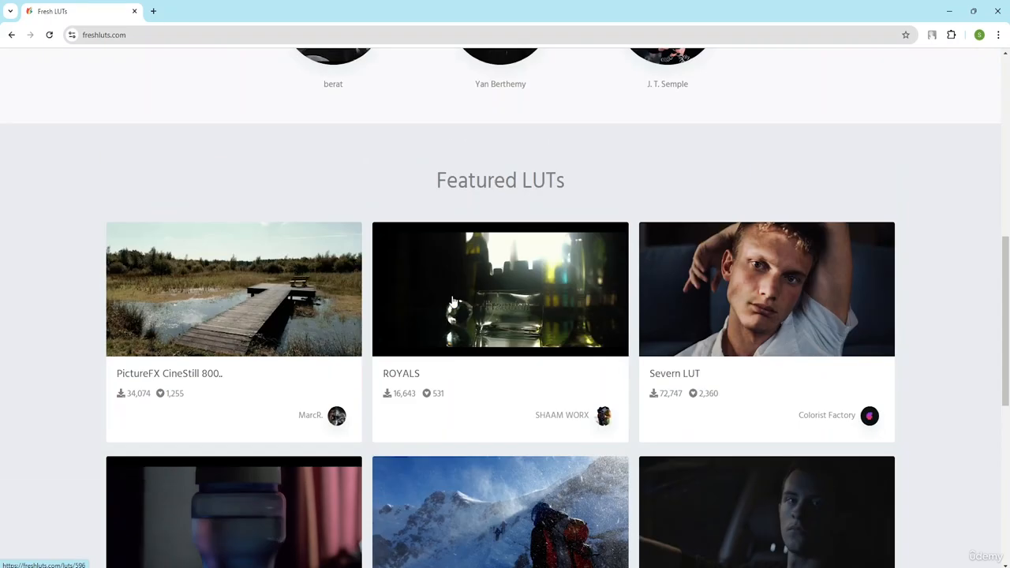
# Step: View the download page of the PictureFX CineStill 800T V1.0 LUT and return to the Google results
pyautogui.click(283, 337)
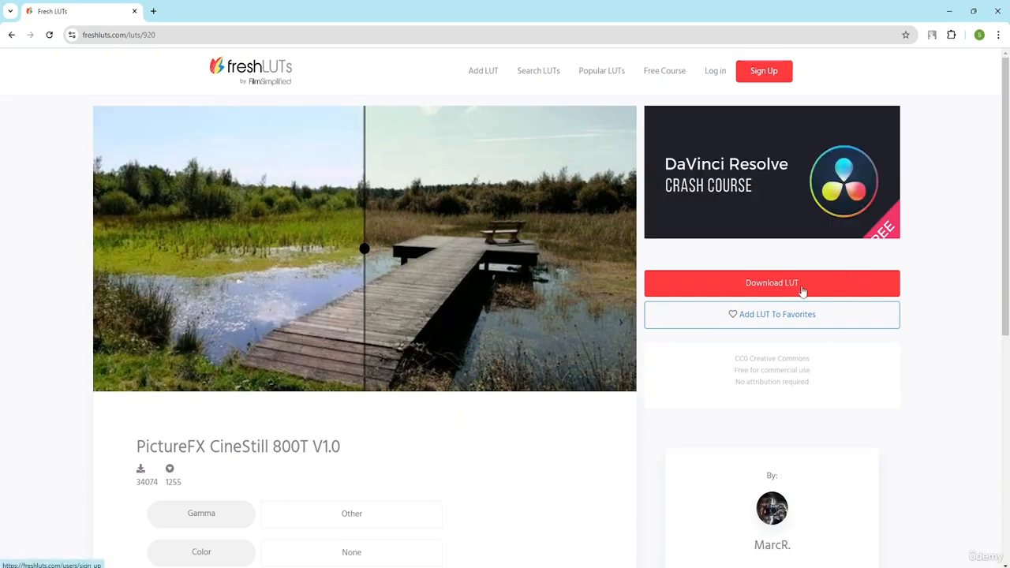
pyautogui.click(11, 35)
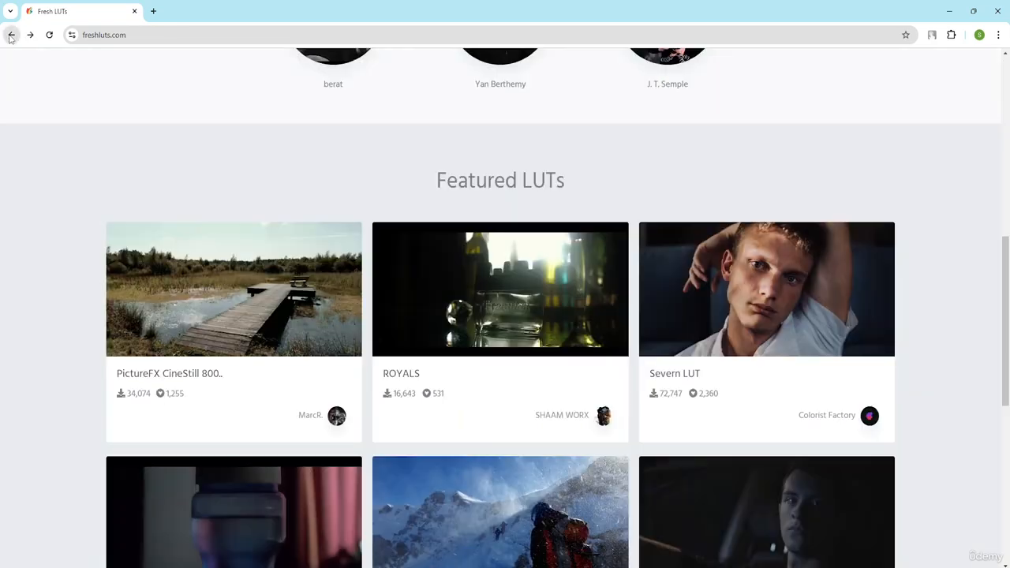
pyautogui.scroll(5, 391, 204)
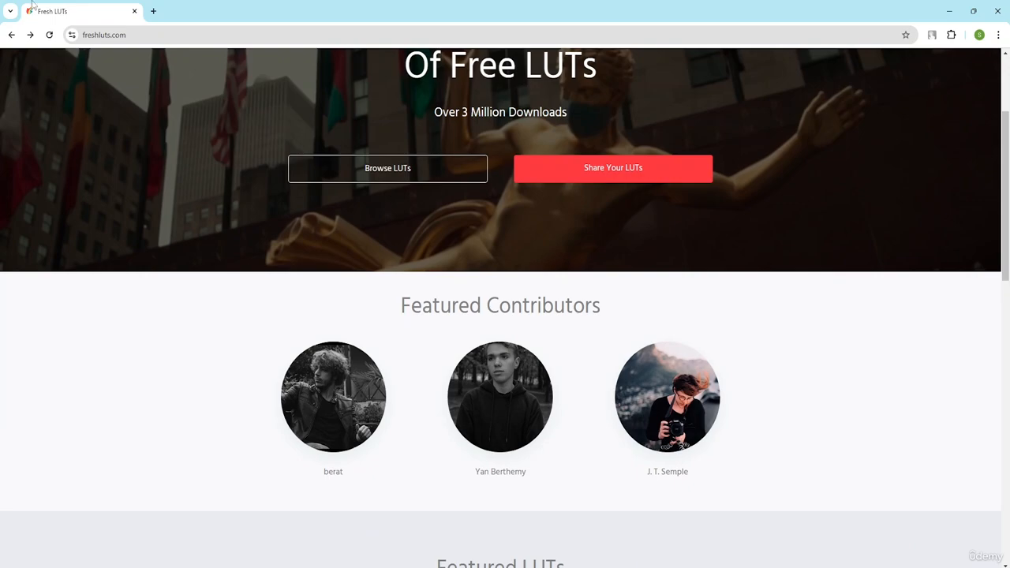
pyautogui.click(11, 35)
# Step: Look through the remaining search results for LUT sources and close the browser to return to CapCut
pyautogui.scroll(-5, 328, 251)
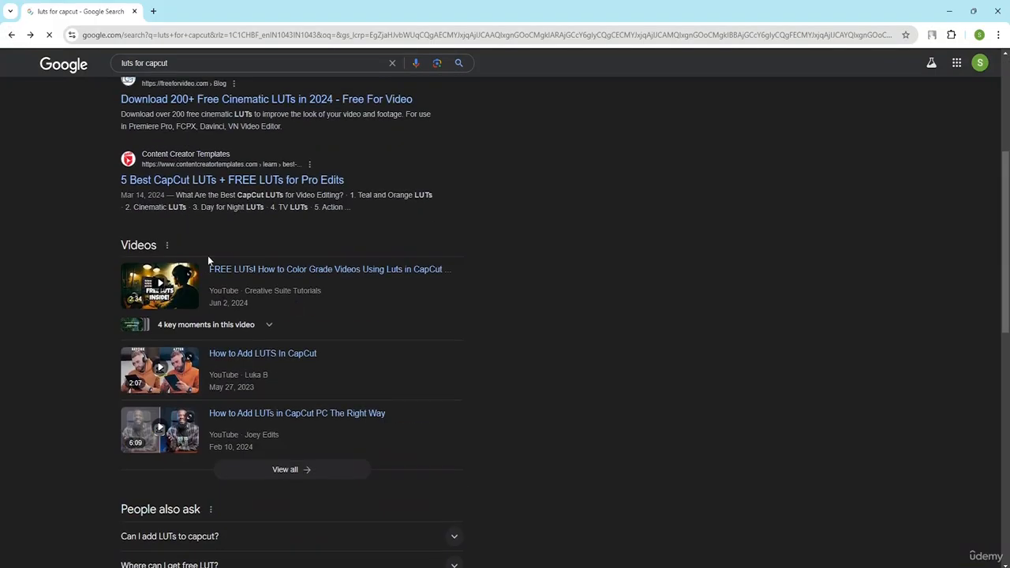
pyautogui.scroll(-3, 331, 281)
pyautogui.scroll(-4, 318, 266)
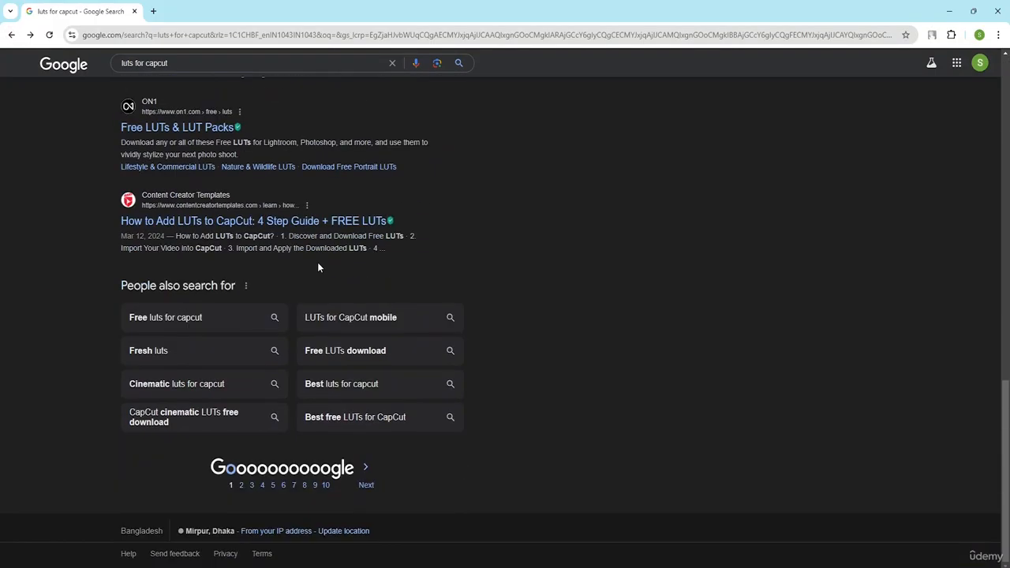
pyautogui.scroll(6, 318, 266)
pyautogui.scroll(3, 317, 261)
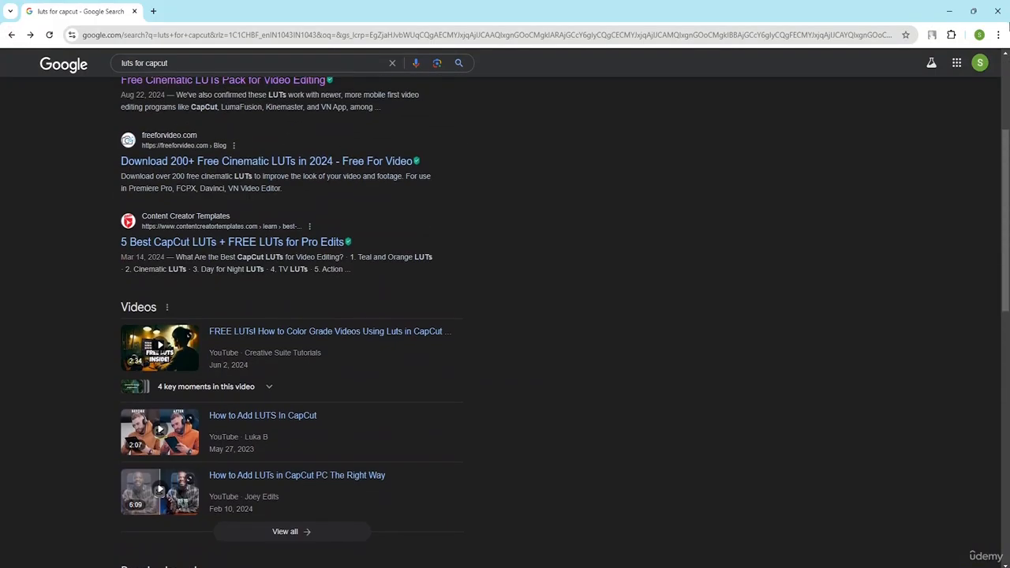
pyautogui.click(999, 11)
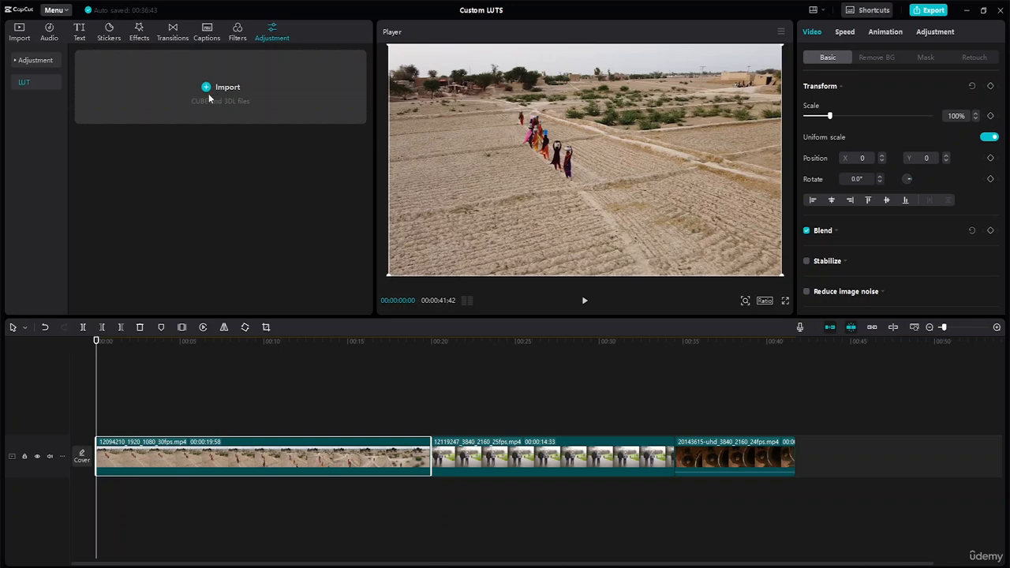
# Step: Import all LUT files from FGCineBasic.cube to FGCineWarm.cube in the FG LUTs (Photoshop & Premiere) folder of FG-Free-Cine-LUTs-Pack-v2
pyautogui.click(212, 89)
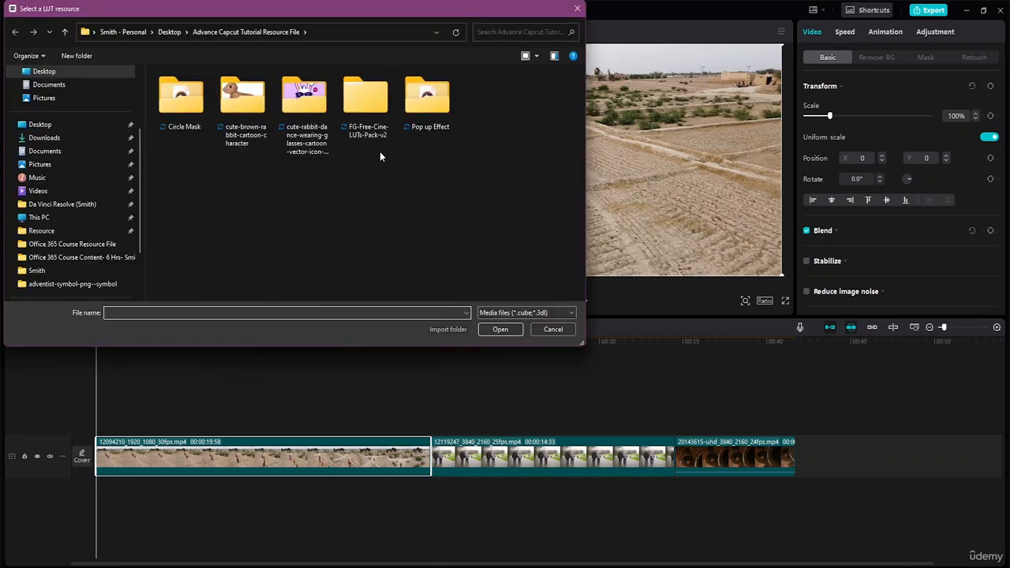
pyautogui.click(366, 108)
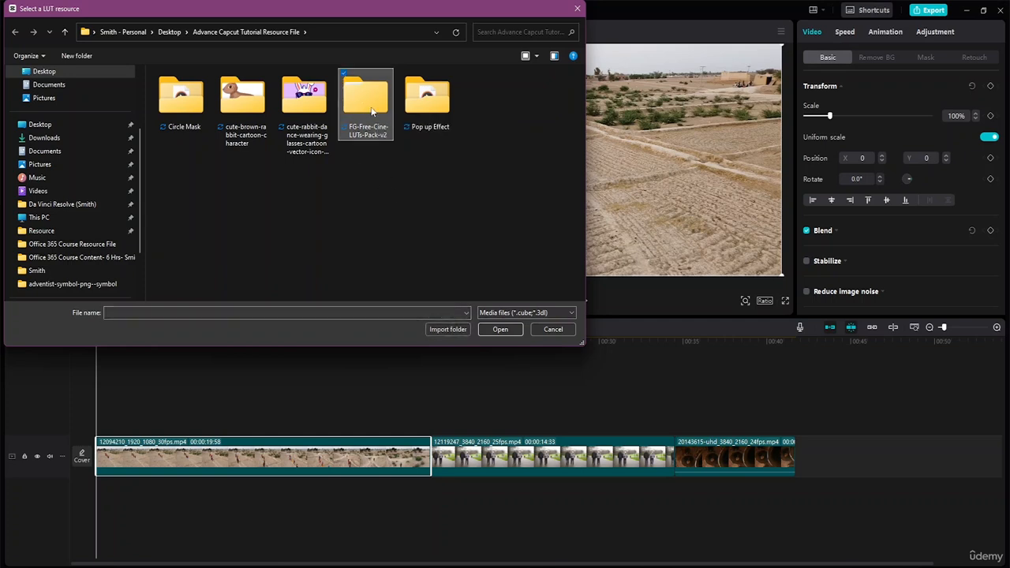
pyautogui.doubleClick(372, 112)
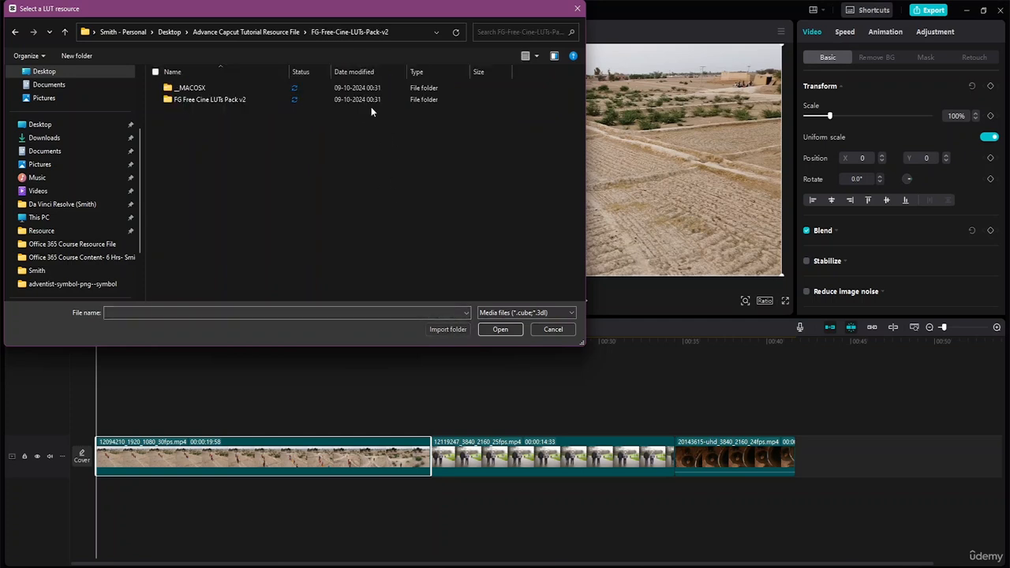
pyautogui.doubleClick(218, 100)
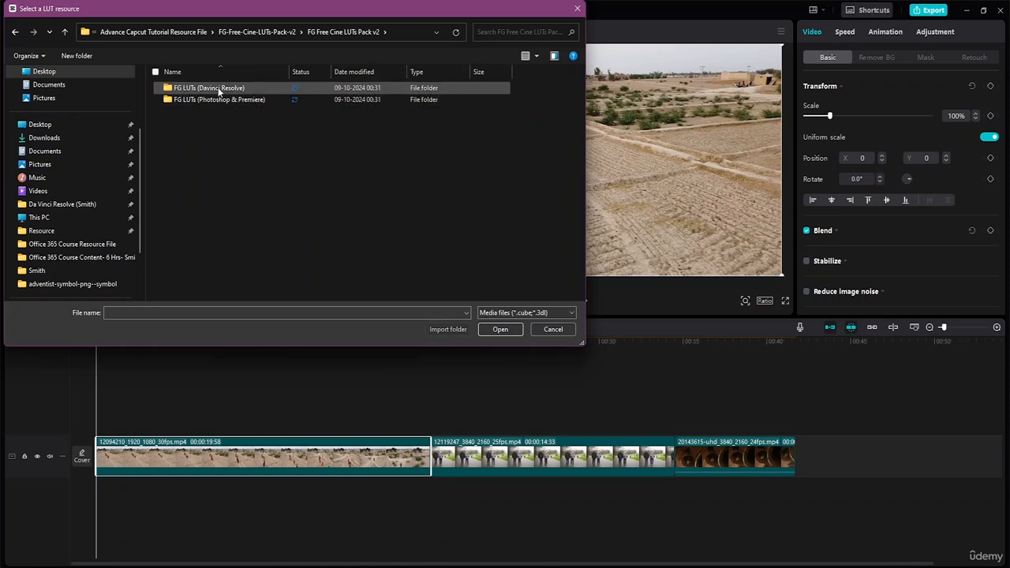
pyautogui.doubleClick(225, 99)
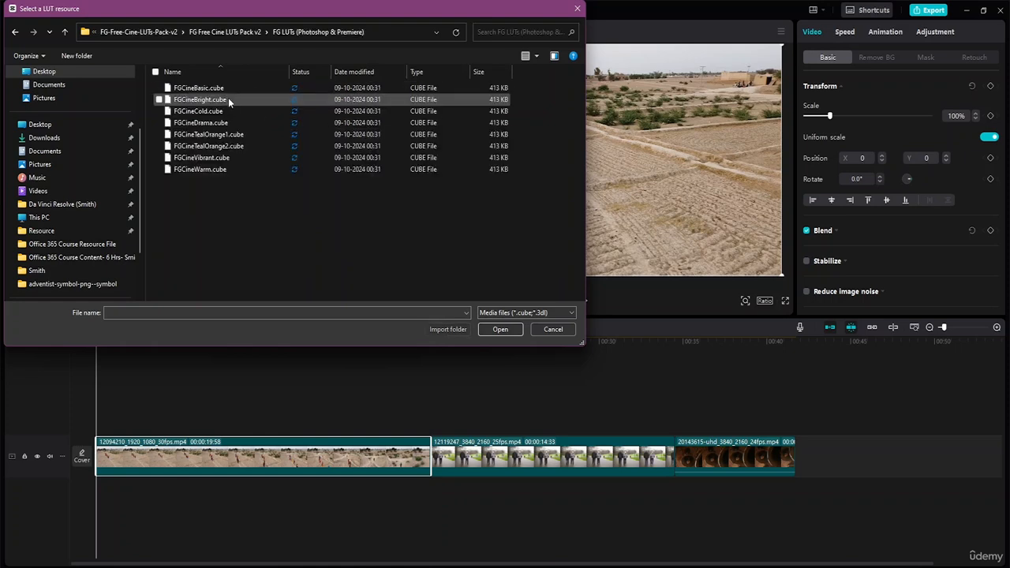
pyautogui.click(240, 122)
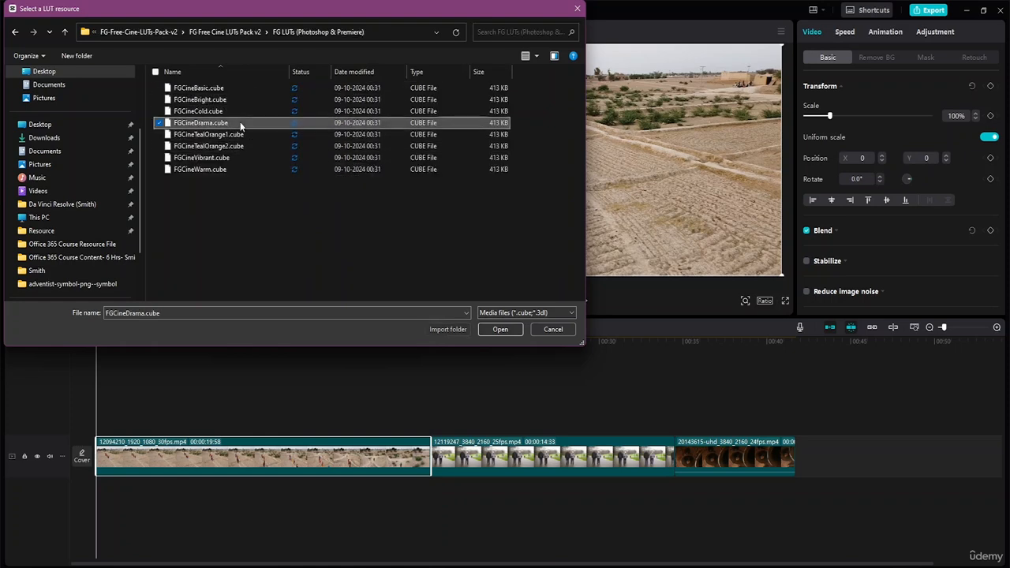
pyautogui.click(183, 90)
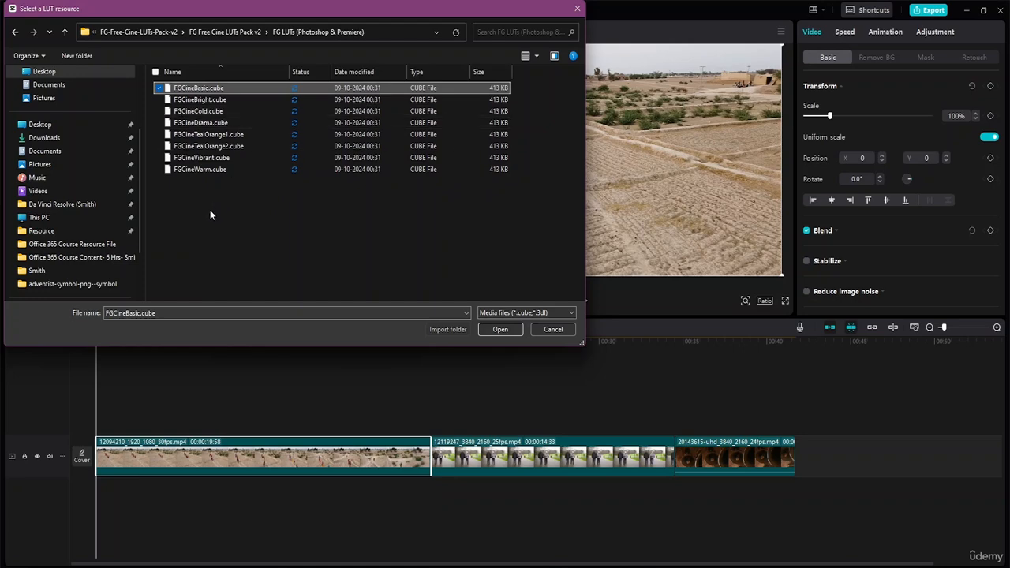
pyautogui.keyDown('shift'); pyautogui.click(201, 170); pyautogui.keyUp('shift')
pyautogui.click(500, 330)
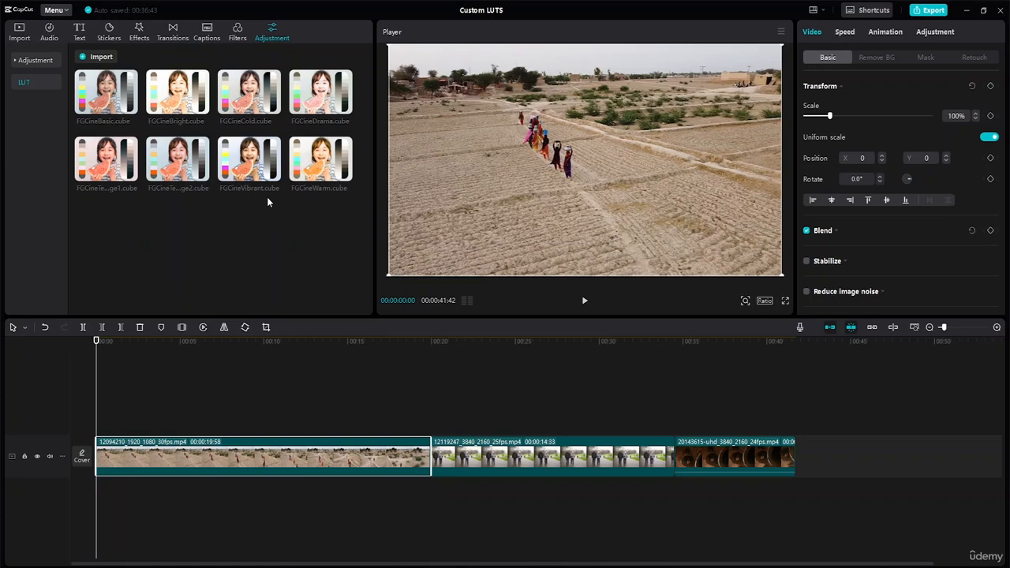
# Step: Preview the FGCineBasic, FGCineBright, FGCineCold, FGCineDrama, FGCineTealOrange1 and FGCineTealOrange2 LUTs on the first clip
pyautogui.click(109, 96)
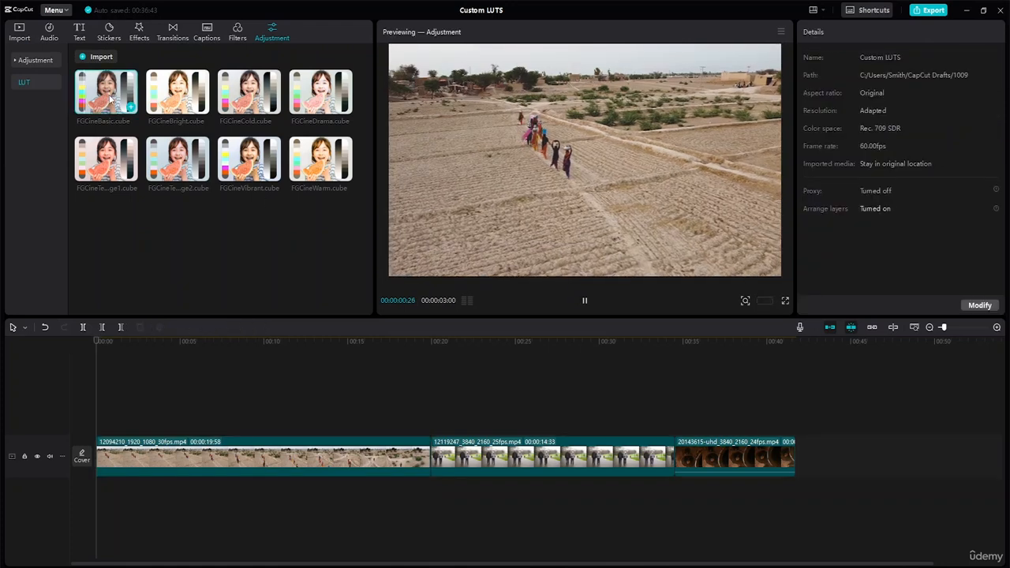
pyautogui.click(177, 99)
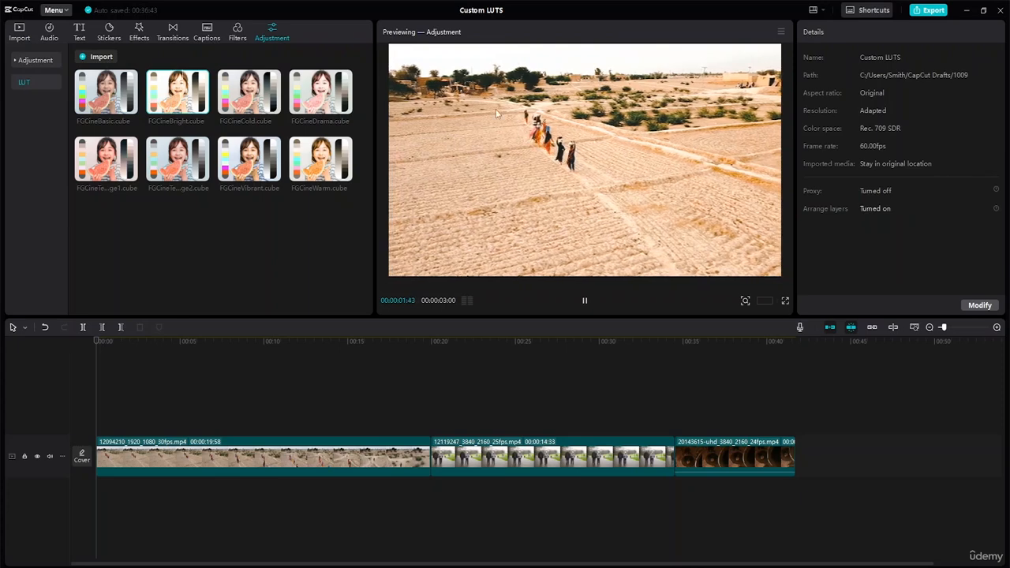
pyautogui.click(244, 102)
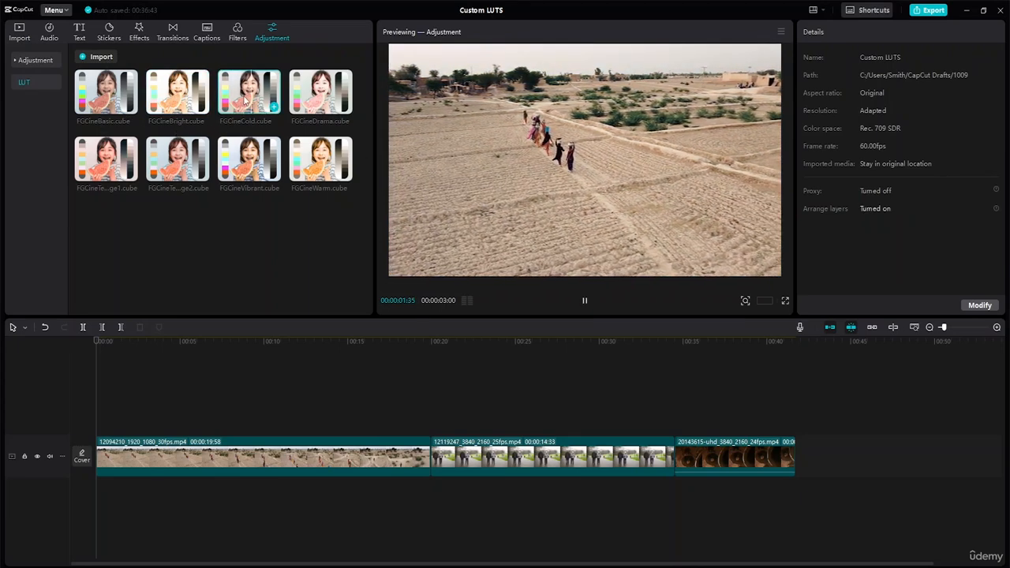
pyautogui.click(320, 92)
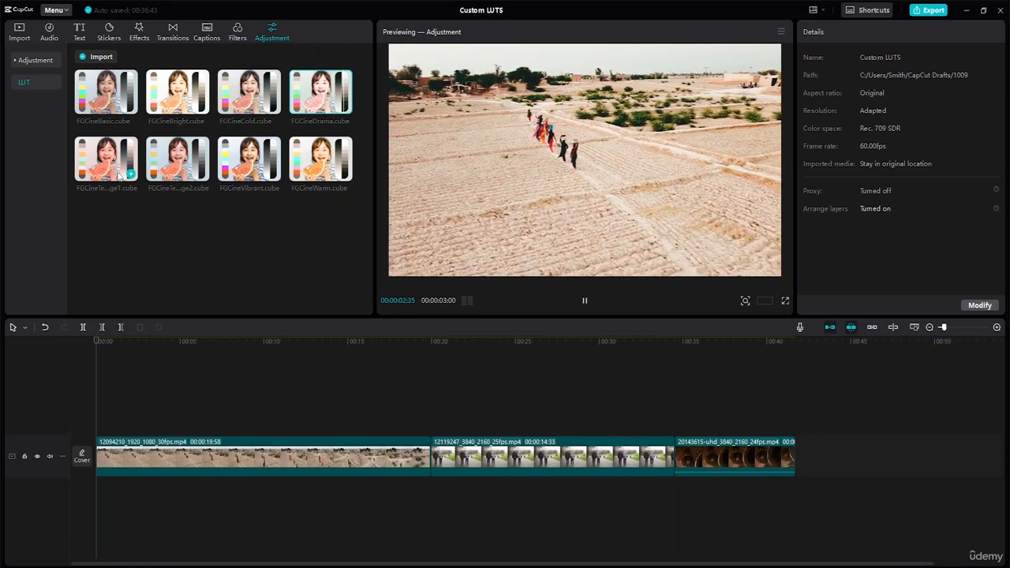
pyautogui.click(106, 158)
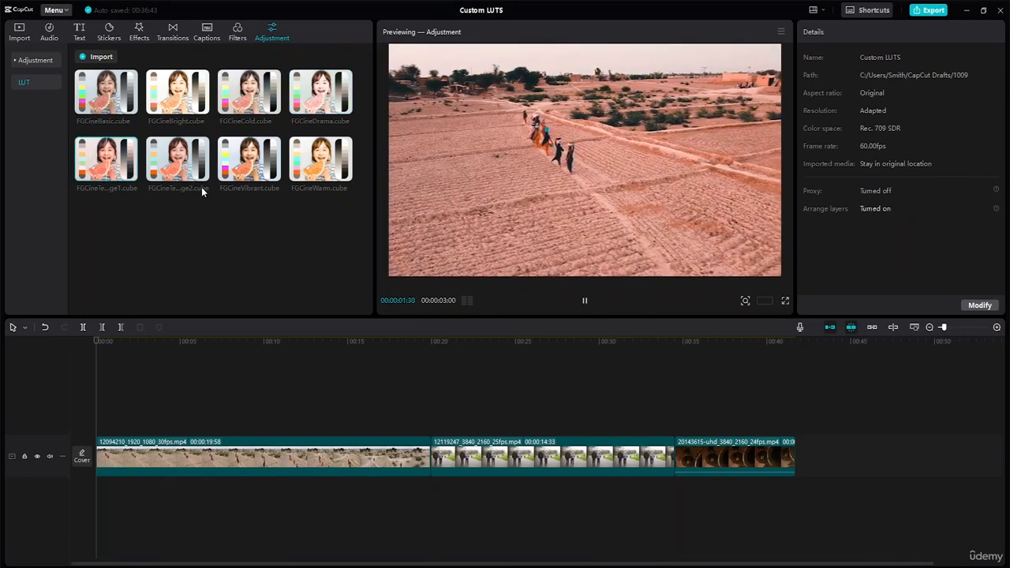
pyautogui.click(171, 163)
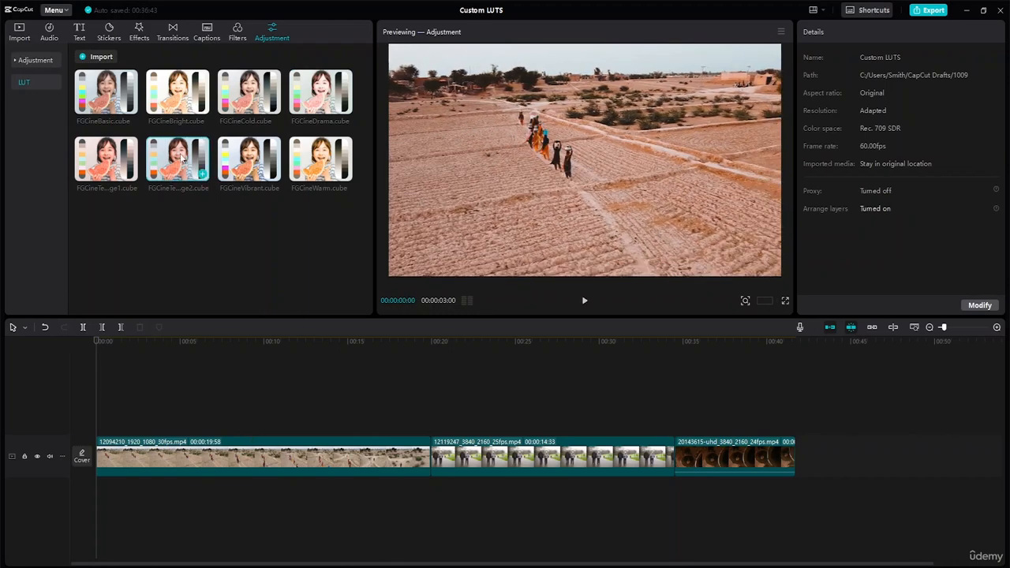
# Step: Try the FGCineTealOrange2.cube LUT as an adjustment layer above the first clip and delete that layer
pyautogui.moveTo(178, 160)
pyautogui.mouseDown()
pyautogui.moveTo(189, 260)
pyautogui.moveTo(183, 435)
pyautogui.moveTo(146, 457)
pyautogui.moveTo(162, 155)
pyautogui.moveTo(165, 167)
pyautogui.mouseUp()
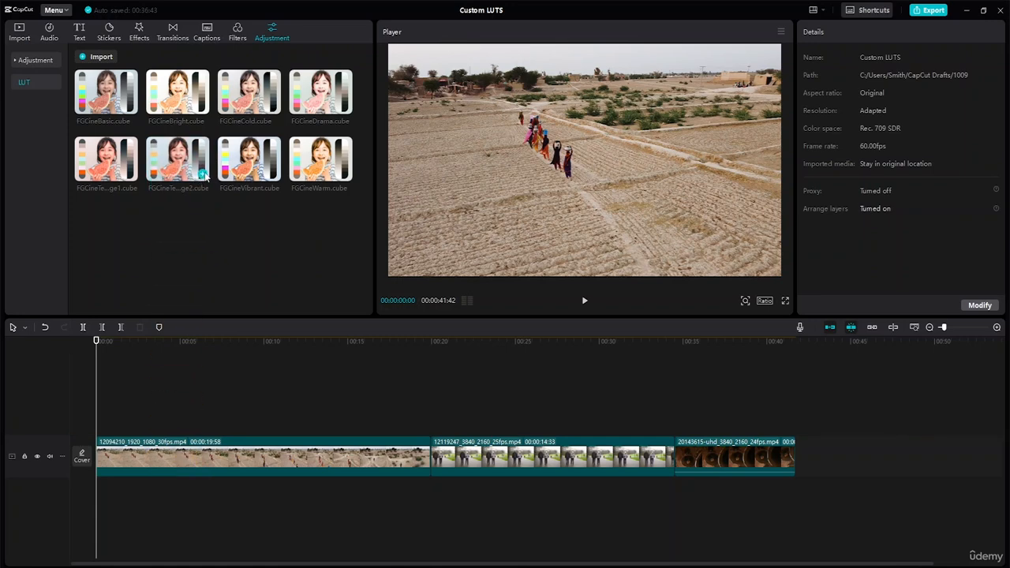
pyautogui.click(203, 175)
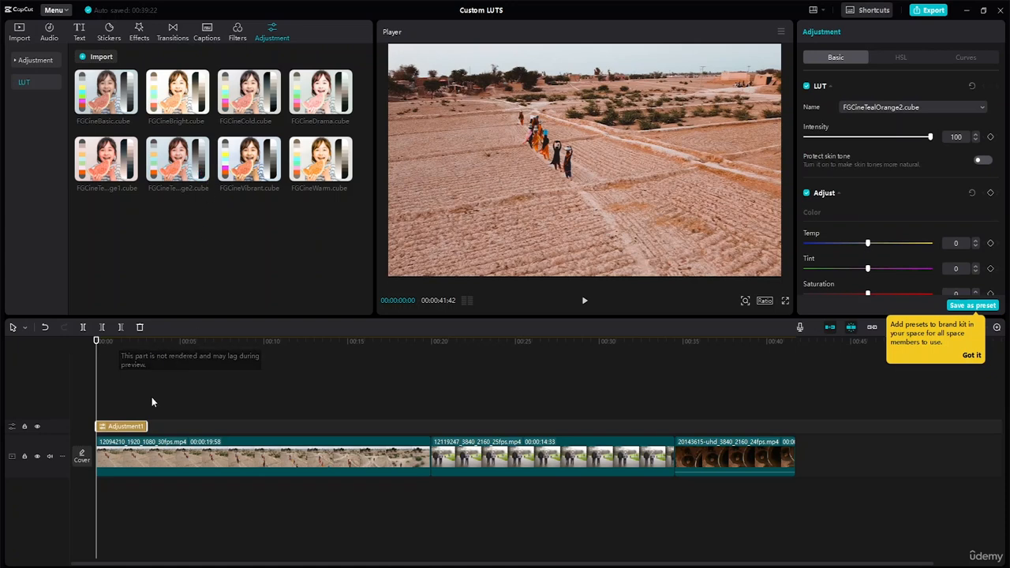
pyautogui.moveTo(130, 426)
pyautogui.mouseDown()
pyautogui.moveTo(143, 447)
pyautogui.moveTo(140, 427)
pyautogui.mouseUp()
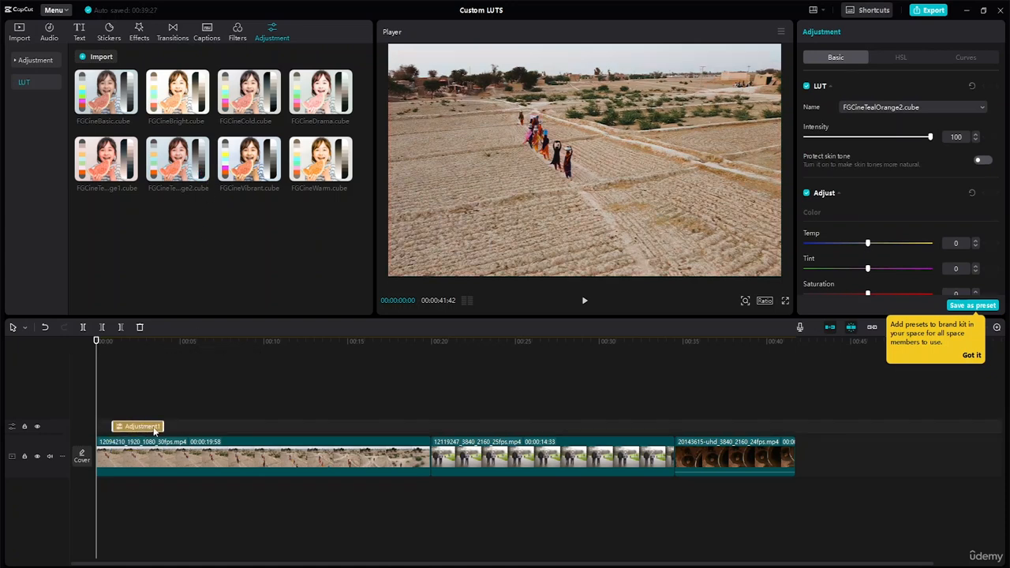
pyautogui.press('Delete')
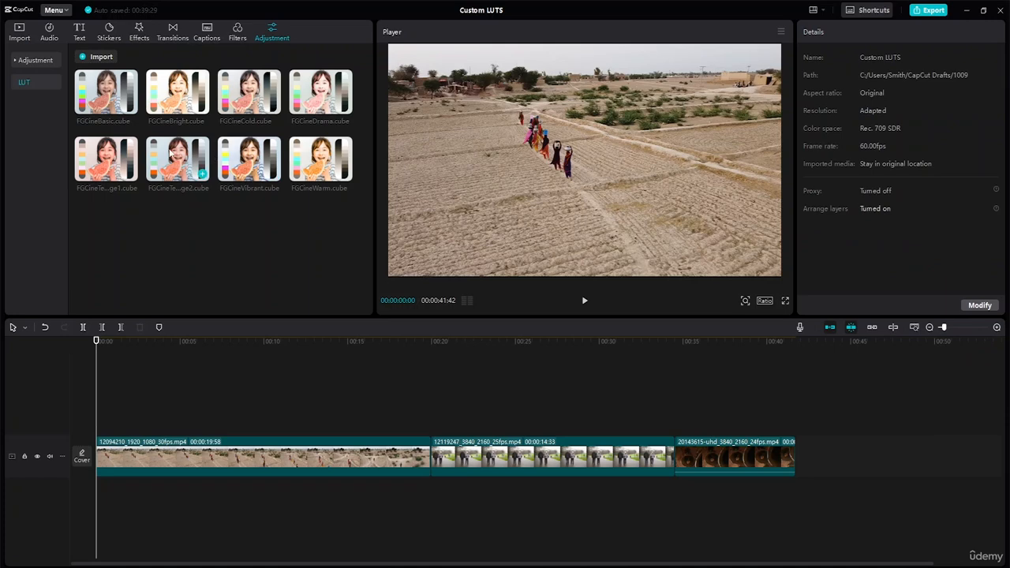
# Step: Compare the FGCineTealOrange2.cube and FGCineVibrant.cube LUT previews with the original look of the first clip
pyautogui.click(171, 154)
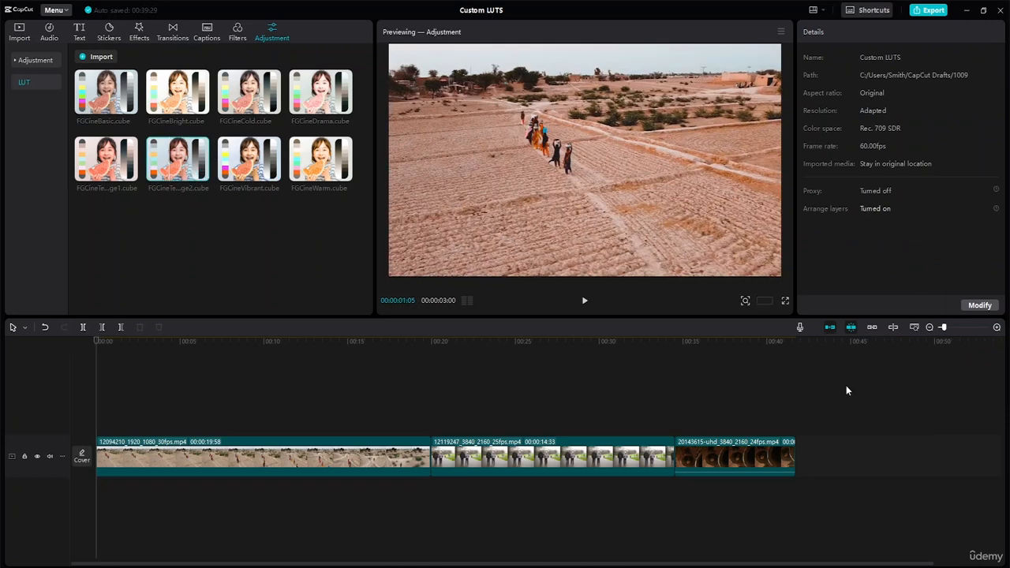
pyautogui.click(269, 464)
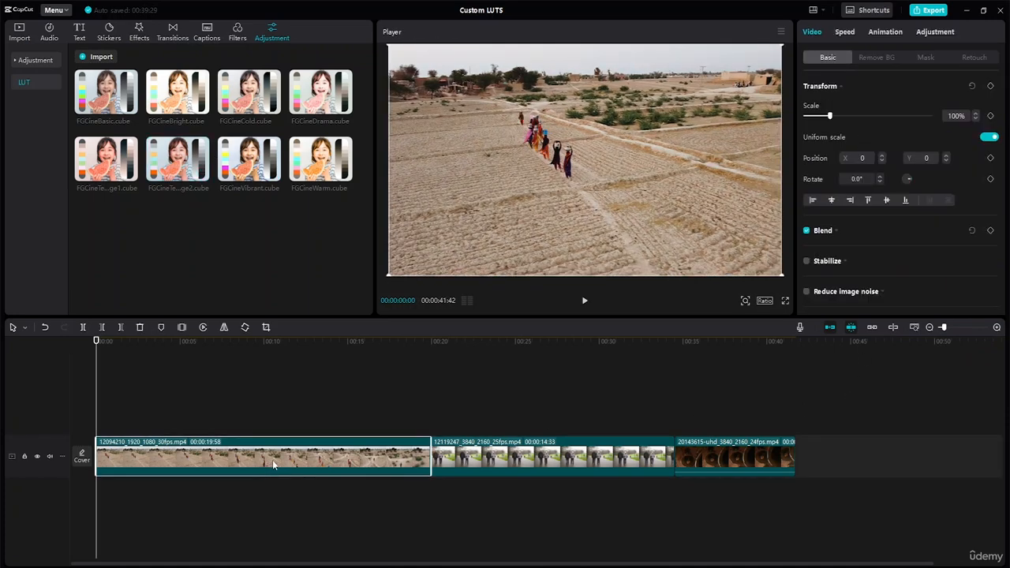
pyautogui.click(247, 166)
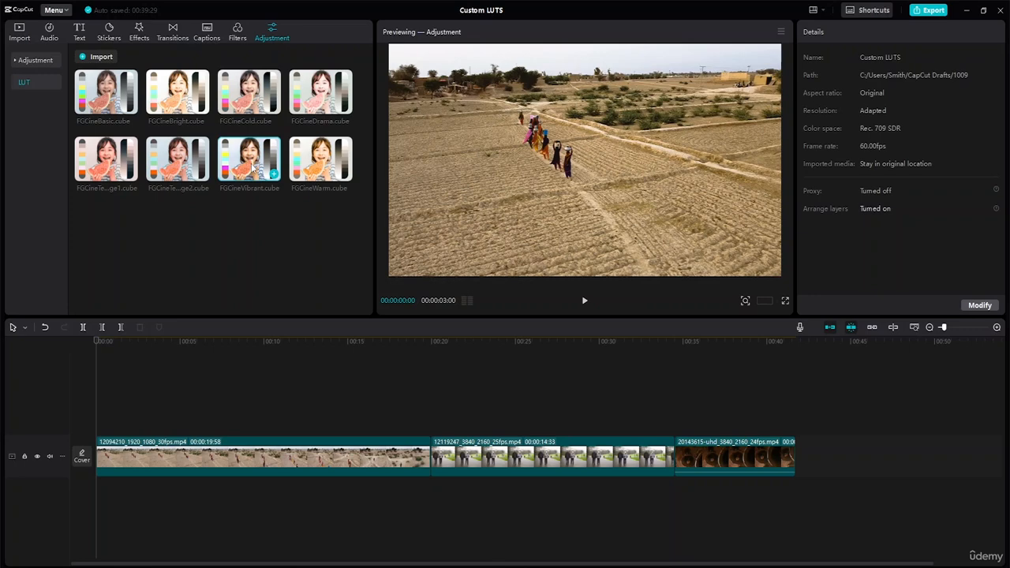
# Step: Look through the saved adjustment presets and return to the imported LUTs
pyautogui.click(18, 61)
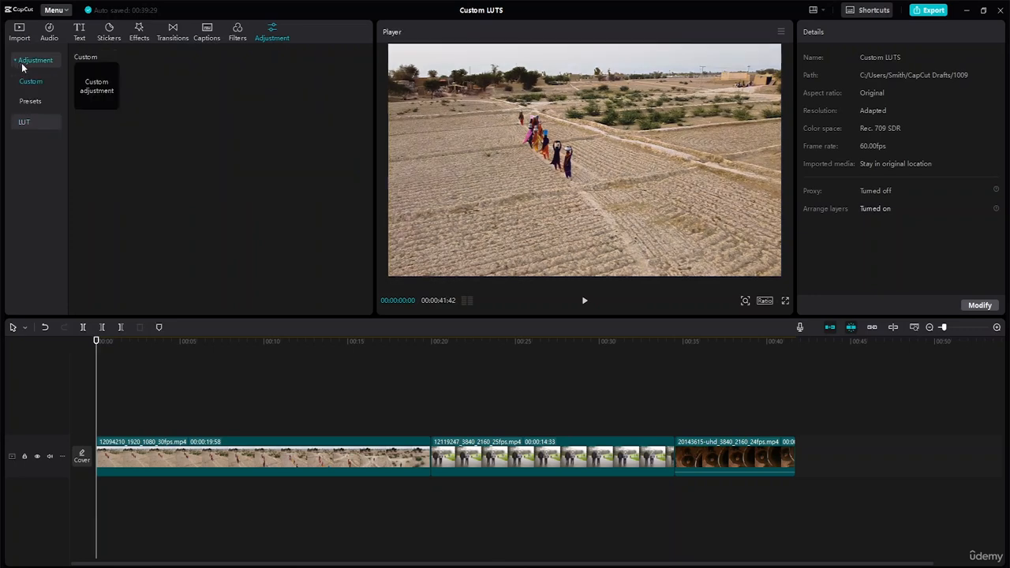
pyautogui.click(35, 100)
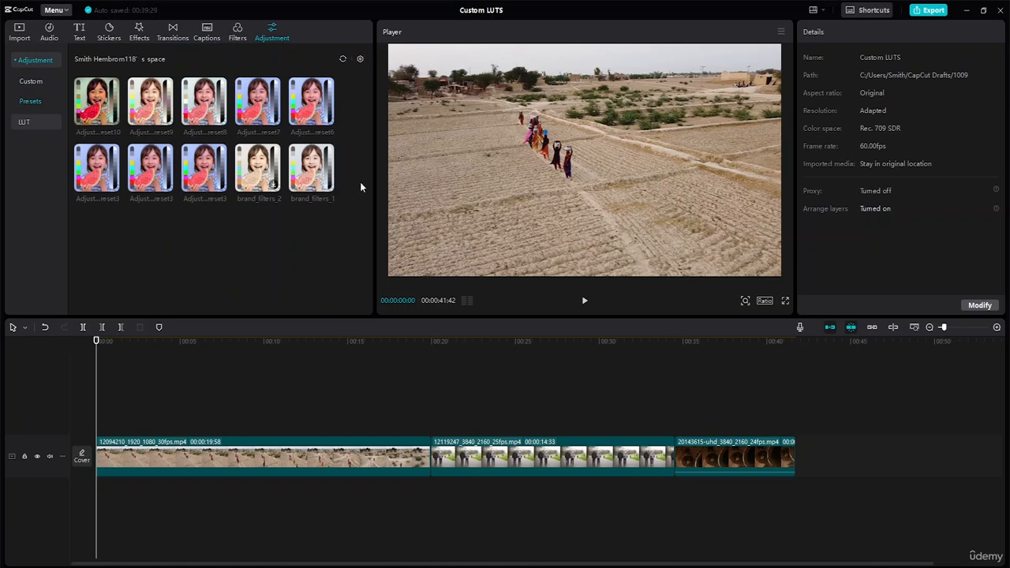
pyautogui.click(40, 118)
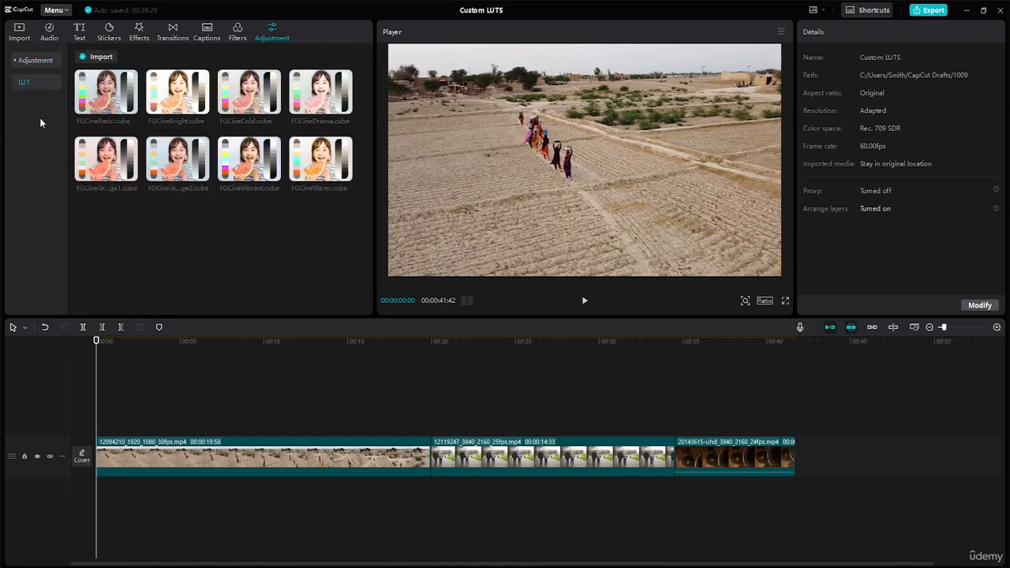
# Step: Add the FGCineTealOrange2.cube LUT as an adjustment layer above the first clip and stretch it to nearly the clip's full length
pyautogui.click(172, 168)
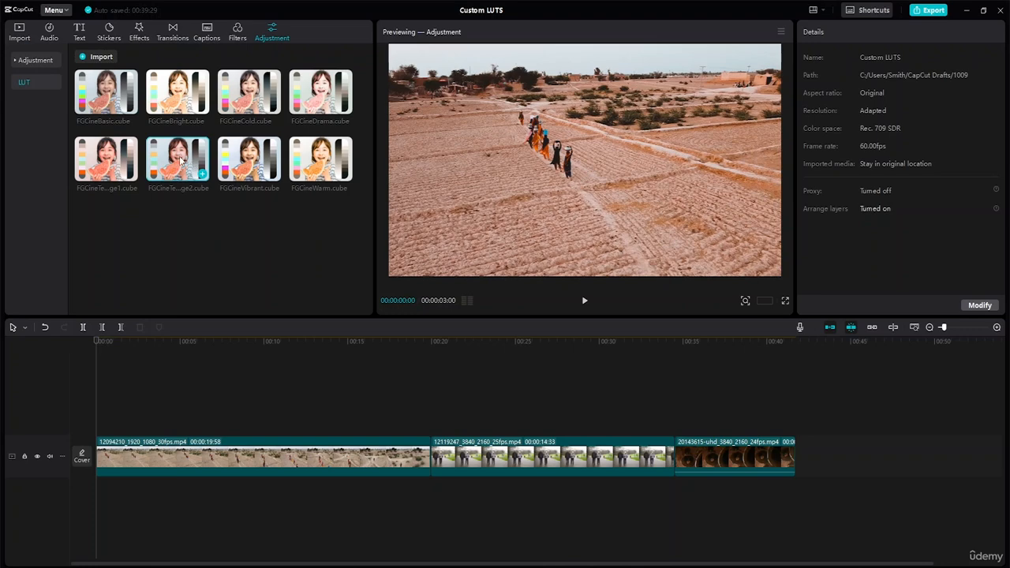
pyautogui.moveTo(182, 160); pyautogui.dragTo(99, 429)
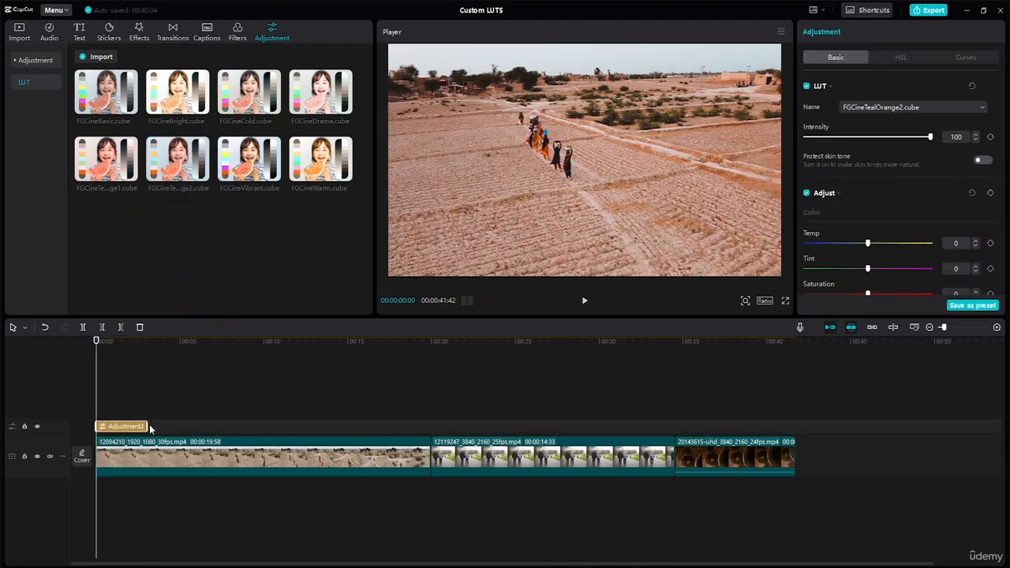
pyautogui.moveTo(148, 426); pyautogui.dragTo(426, 426)
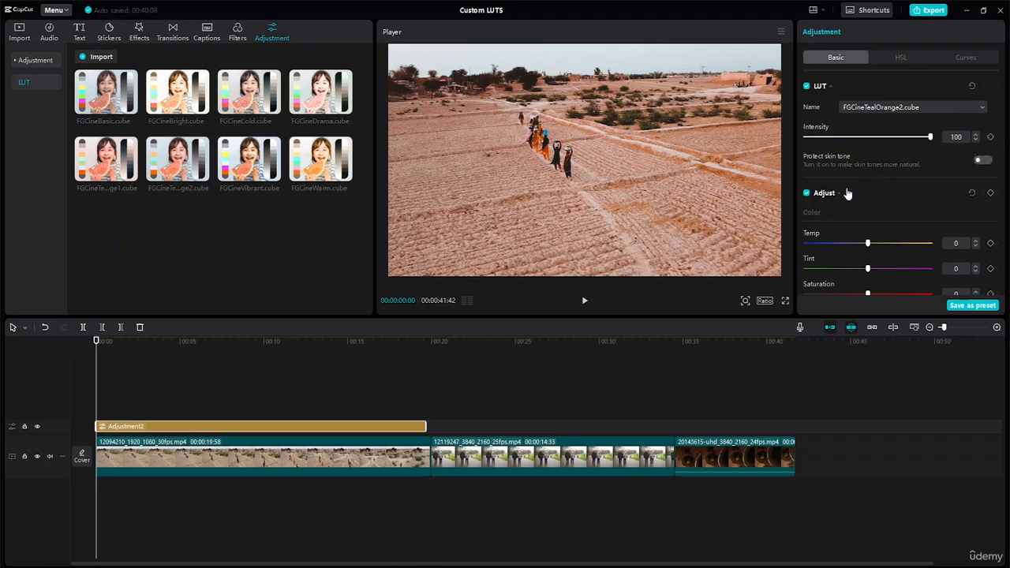
# Step: Keyframe the adjustment layer's LUT intensity from 0 at the start to 100 at 00:00:02:59
pyautogui.moveTo(930, 139); pyautogui.dragTo(755, 140)
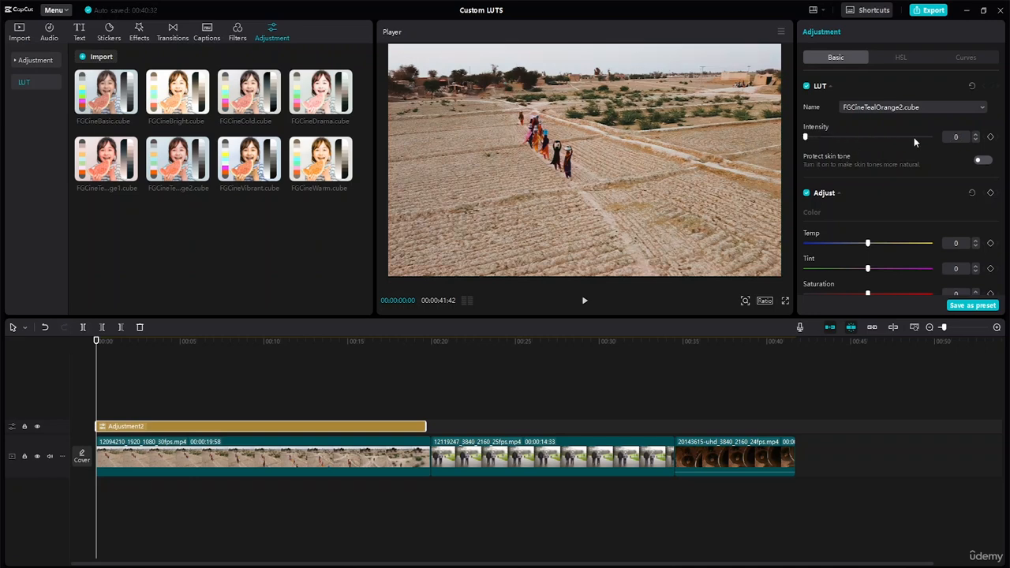
pyautogui.click(992, 139)
pyautogui.moveTo(96, 341); pyautogui.dragTo(146, 342)
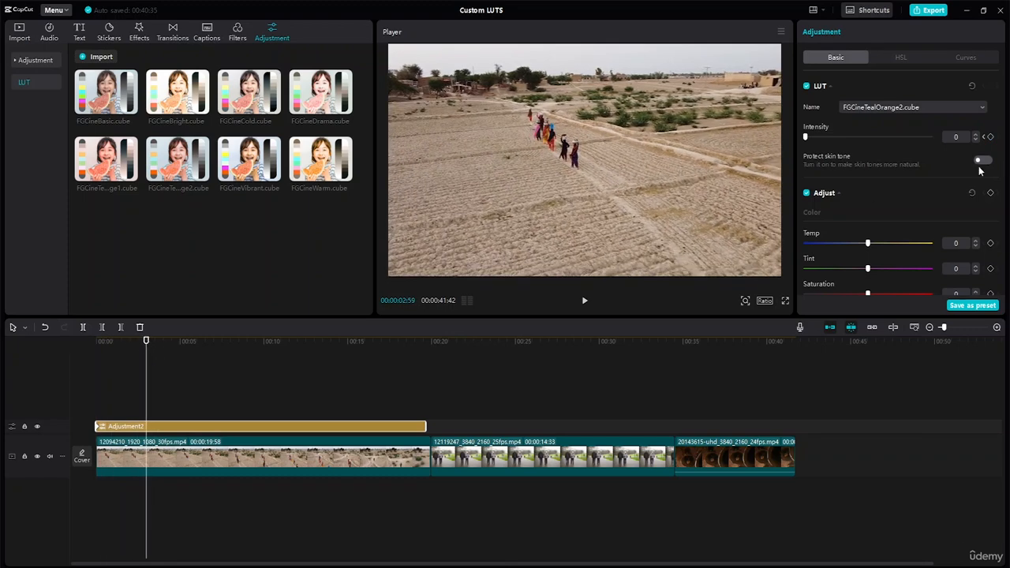
pyautogui.moveTo(812, 139); pyautogui.dragTo(944, 154)
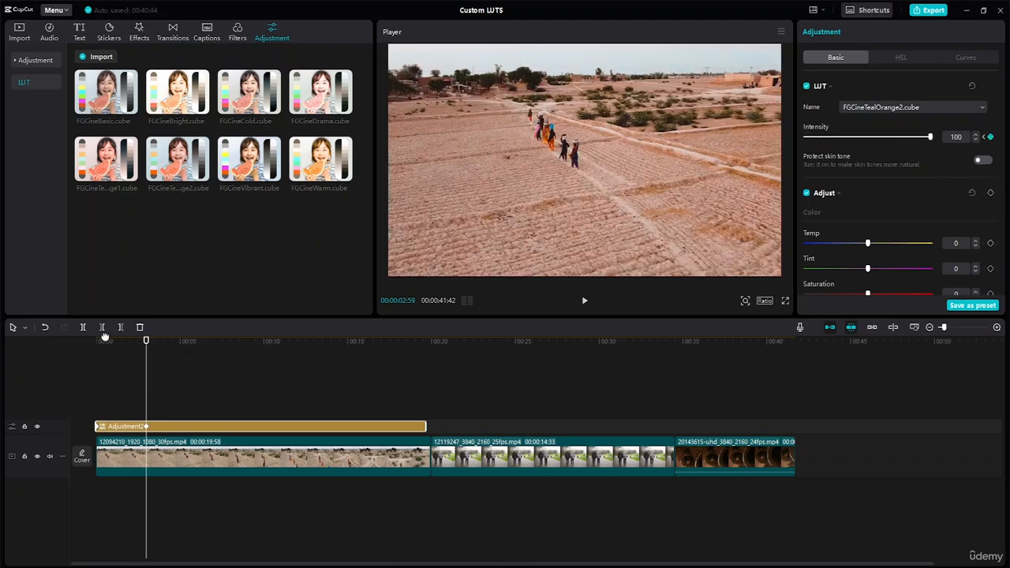
pyautogui.press('super+Left')
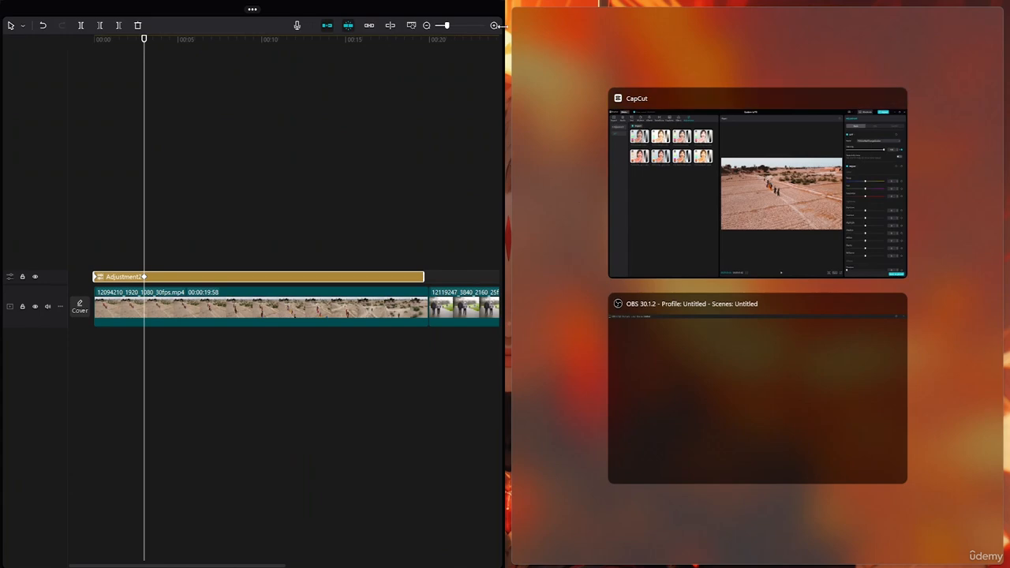
pyautogui.click(442, 97)
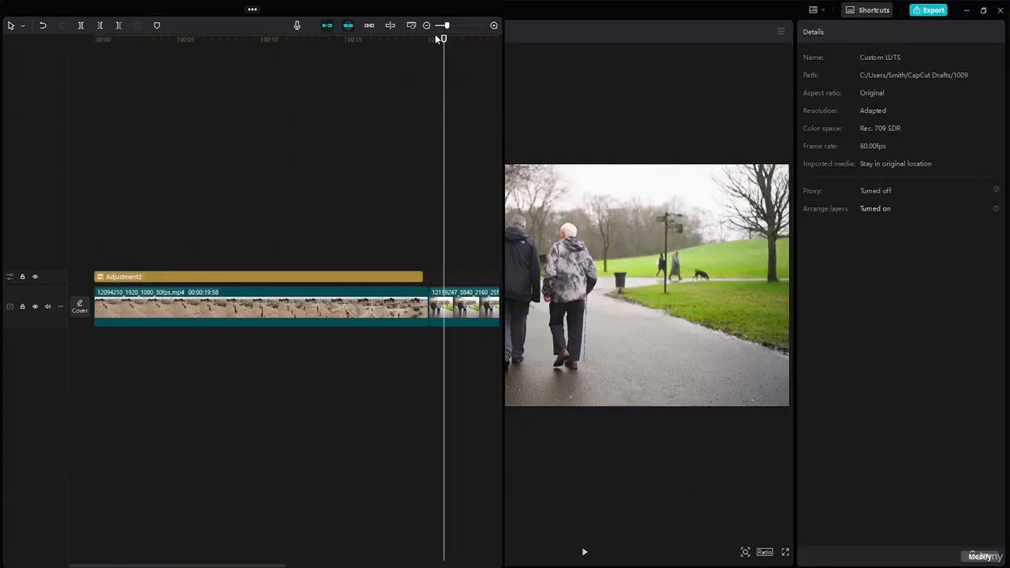
pyautogui.moveTo(443, 40); pyautogui.dragTo(53, 50)
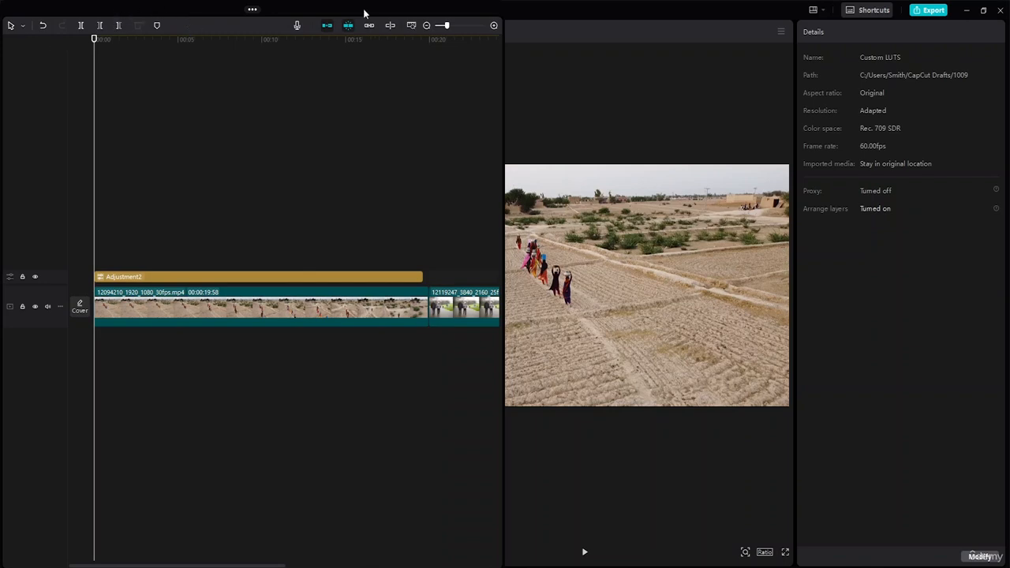
pyautogui.click(252, 9)
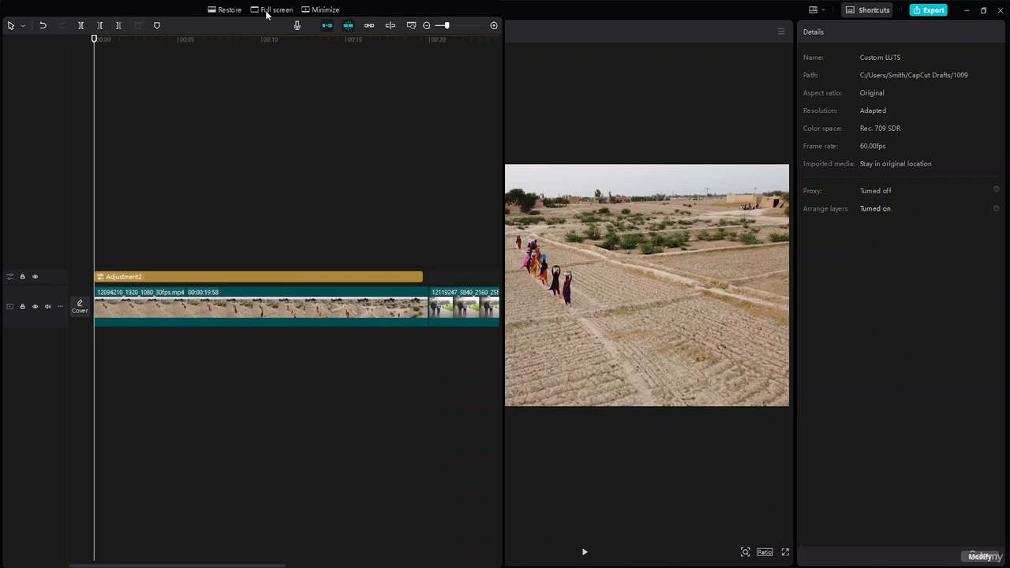
pyautogui.click(229, 10)
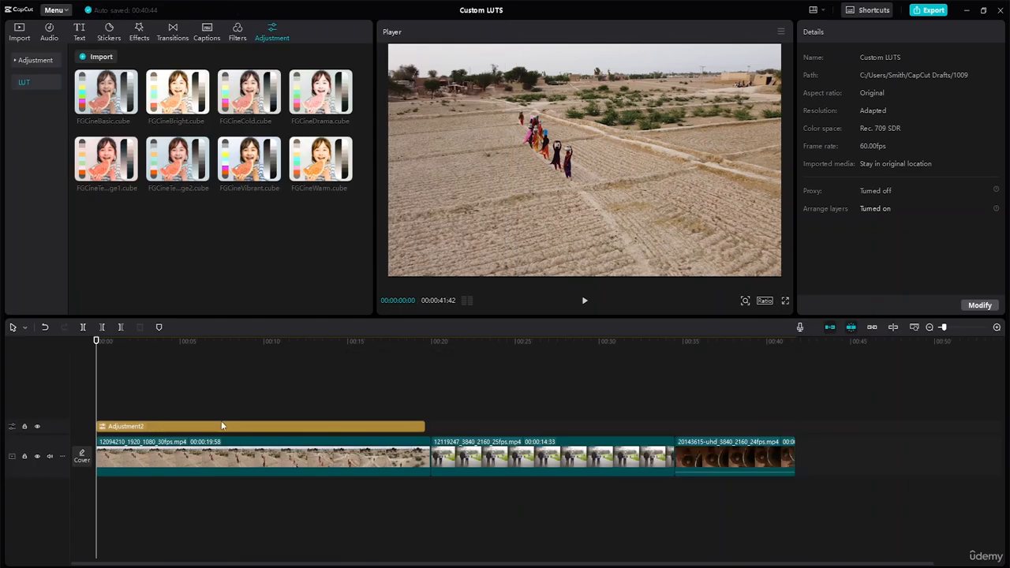
# Step: Play the LUT fade-in and keyframe the adjustment layer's Temp from 10 at 00:00:04:56 to -15 at 00:00:18:25
pyautogui.click(157, 452)
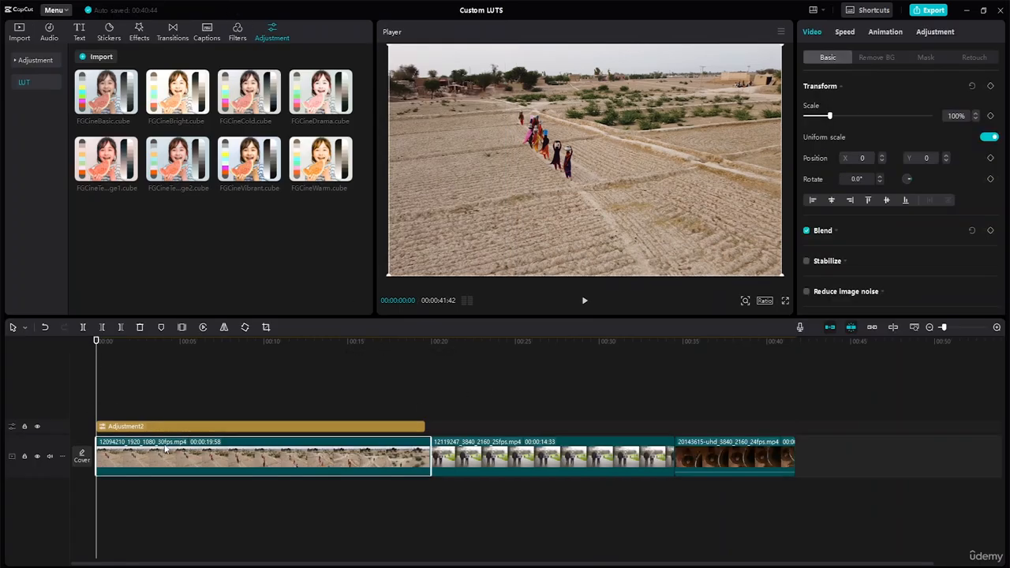
pyautogui.press('space')
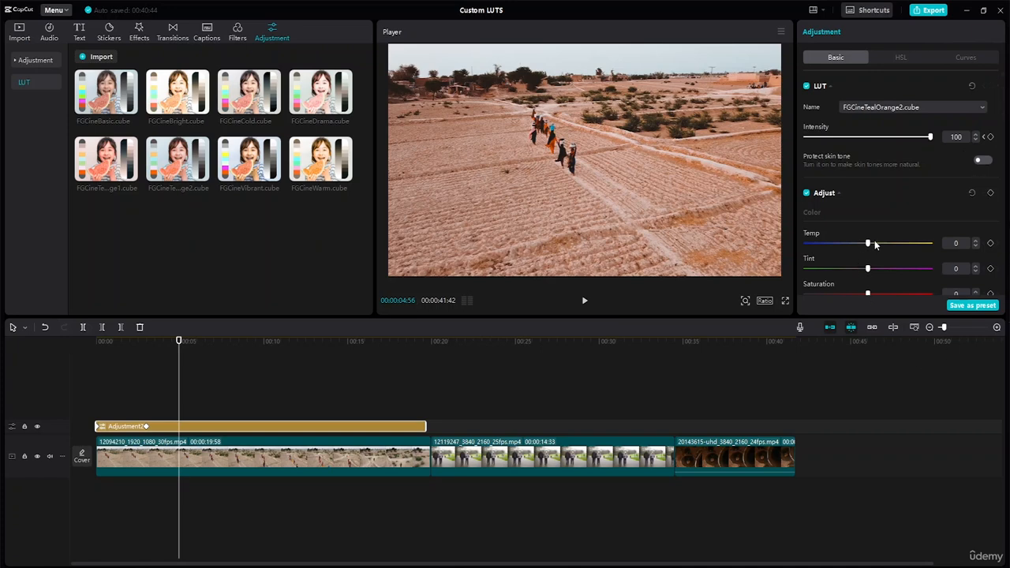
pyautogui.moveTo(868, 245)
pyautogui.mouseDown()
pyautogui.moveTo(817, 245)
pyautogui.moveTo(894, 257)
pyautogui.moveTo(868, 253)
pyautogui.moveTo(878, 251)
pyautogui.mouseUp()
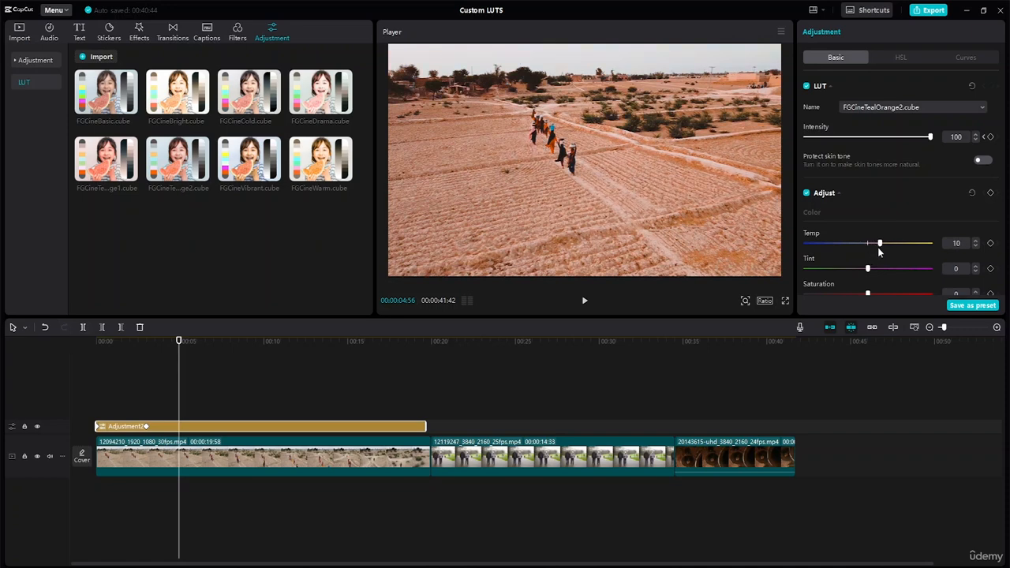
pyautogui.click(992, 245)
pyautogui.moveTo(180, 341); pyautogui.dragTo(405, 355)
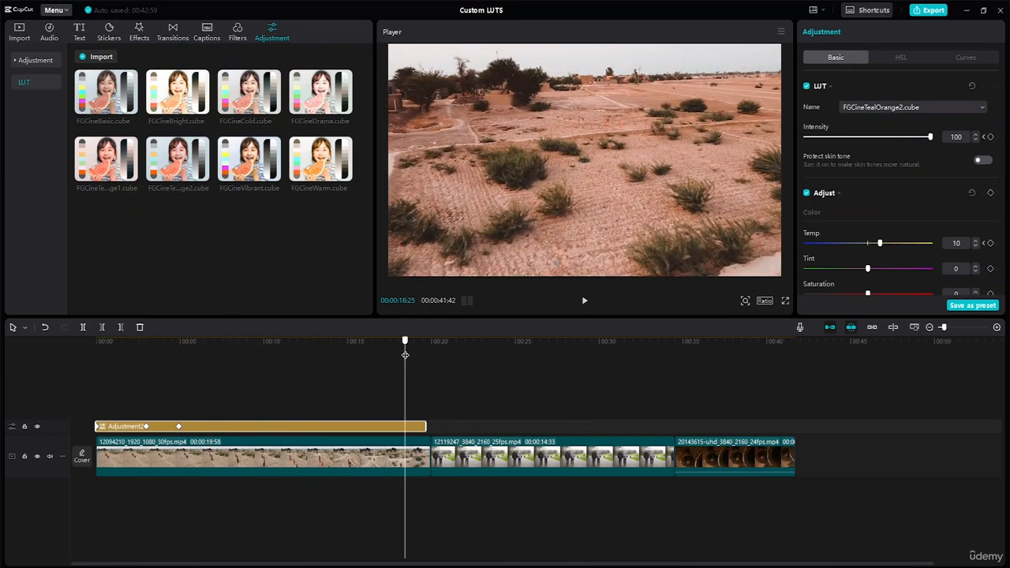
pyautogui.moveTo(880, 243); pyautogui.dragTo(850, 243)
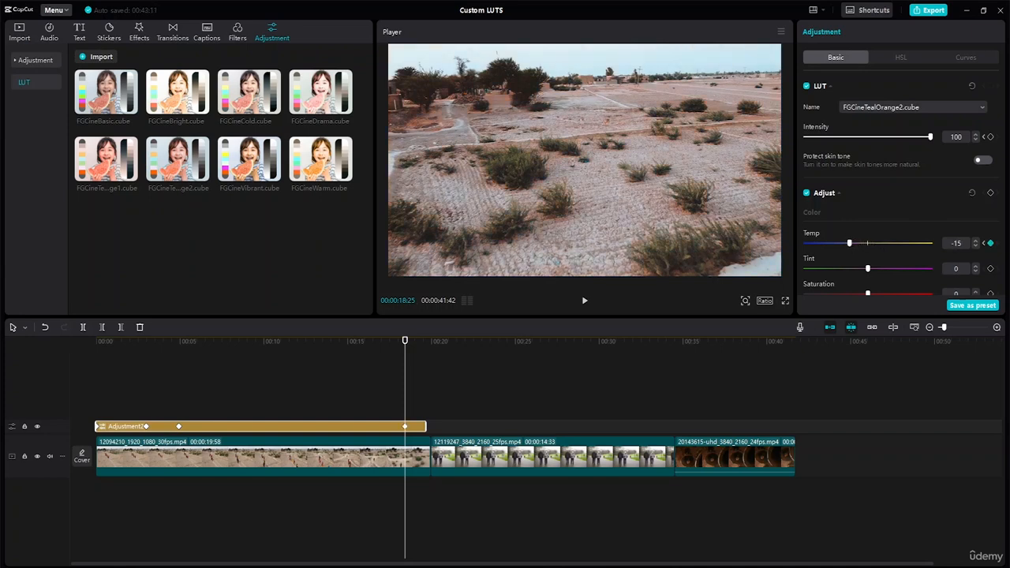
# Step: Play the first clip from the start to check the animated LUT intensity and temperature
pyautogui.moveTo(400, 363); pyautogui.dragTo(2, 345)
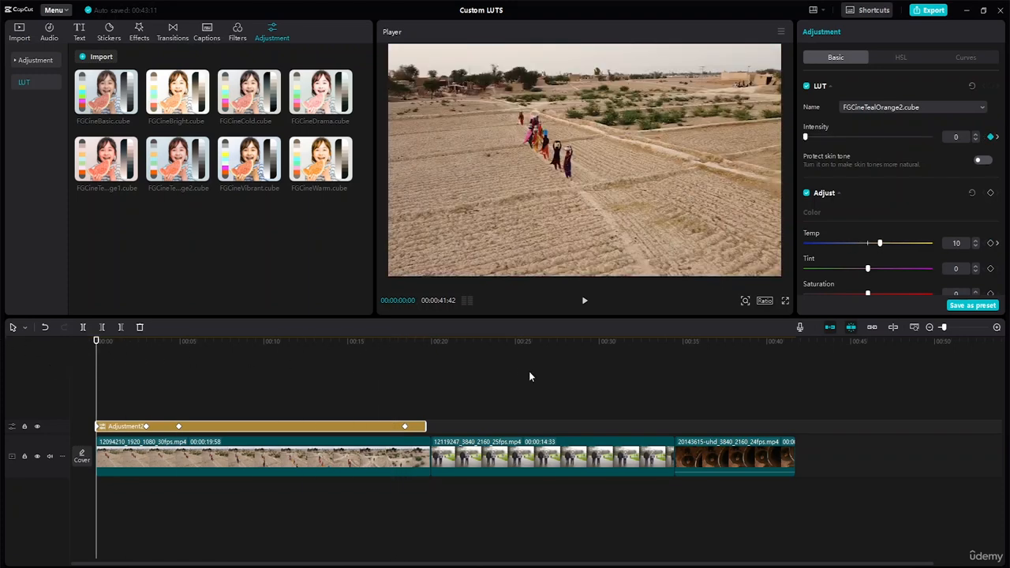
pyautogui.press('space')
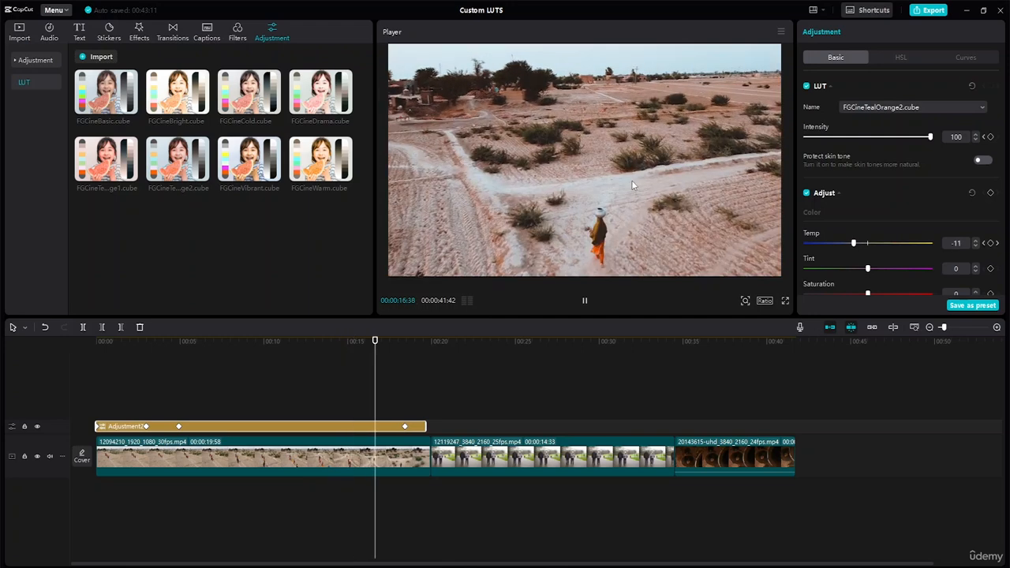
pyautogui.press('space')
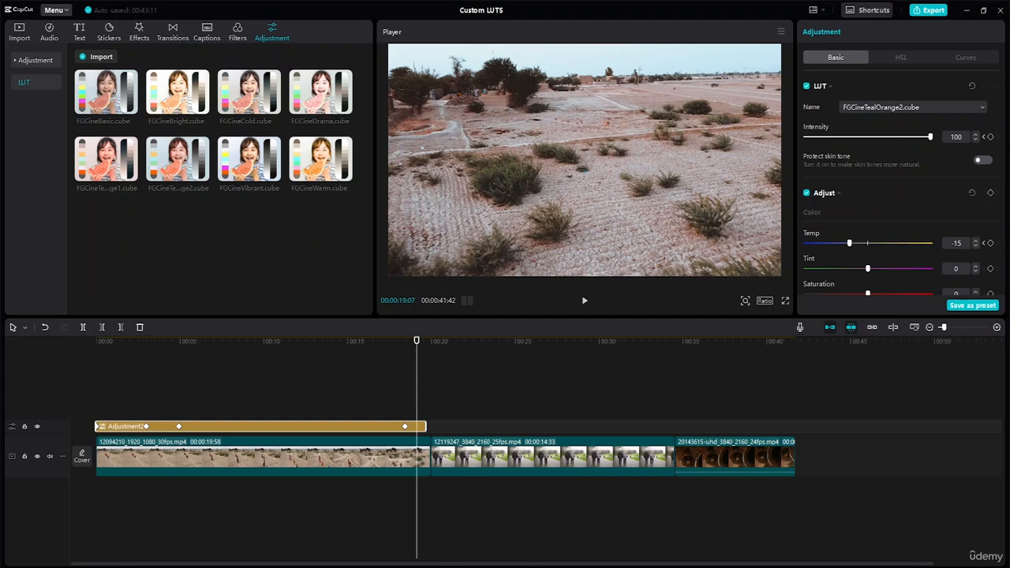
# Step: Examine the adjustment layer's color, lightness and effects settings and compare them with the first clip's own adjustment settings
pyautogui.scroll(-6, 857, 213)
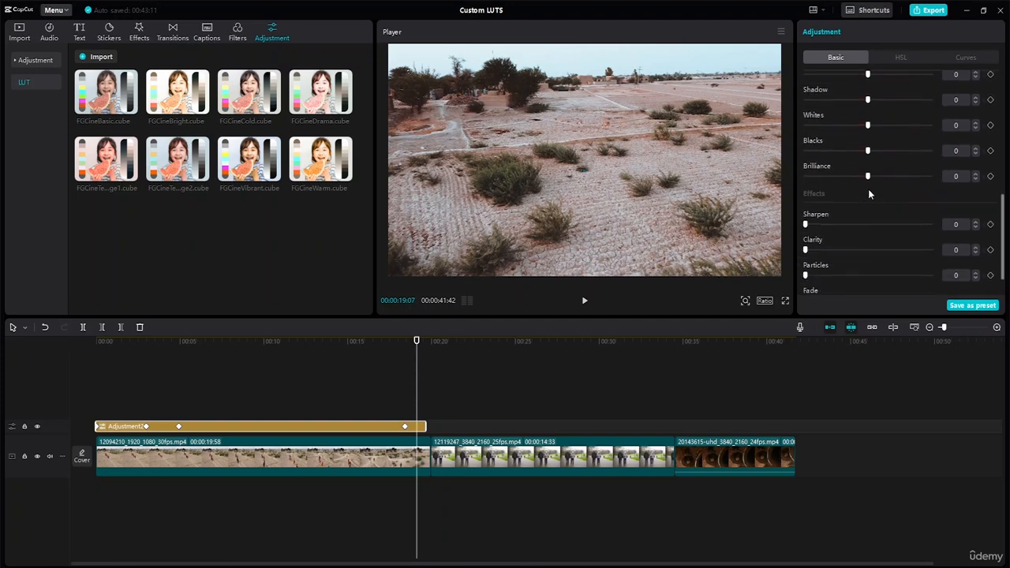
pyautogui.scroll(3, 892, 200)
pyautogui.scroll(5, 893, 192)
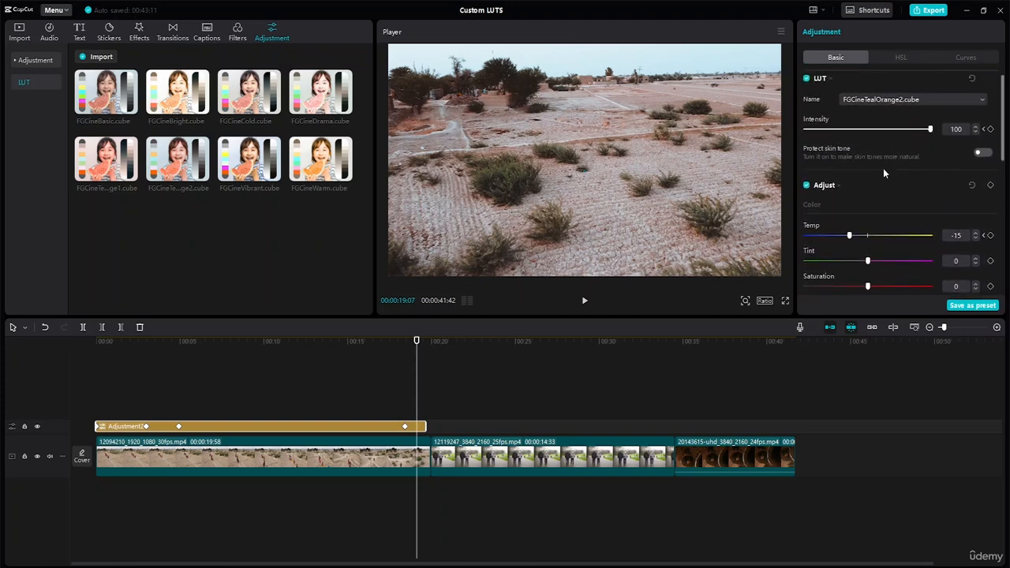
pyautogui.scroll(-1, 883, 168)
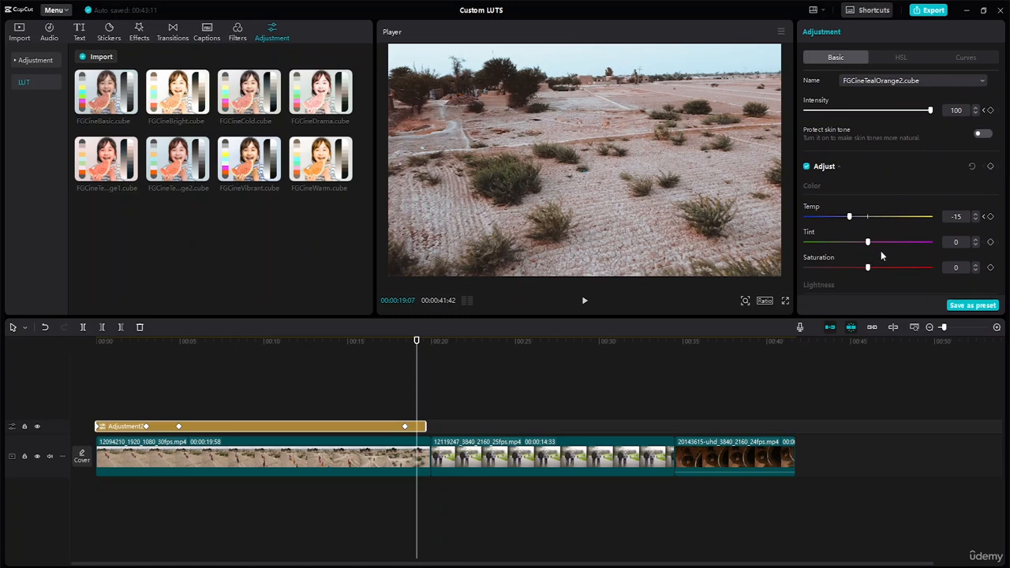
pyautogui.scroll(-5, 845, 189)
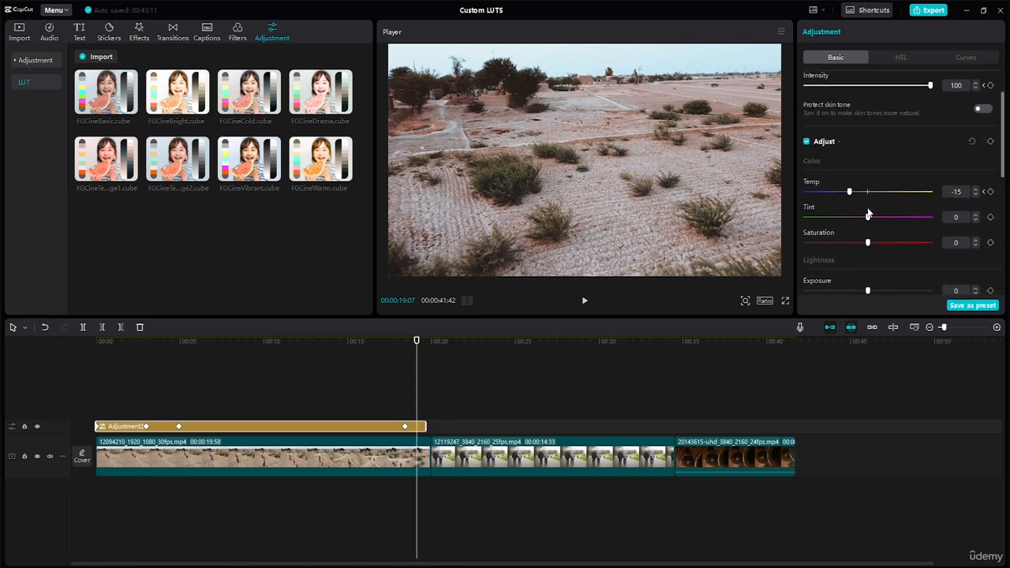
pyautogui.scroll(4, 866, 148)
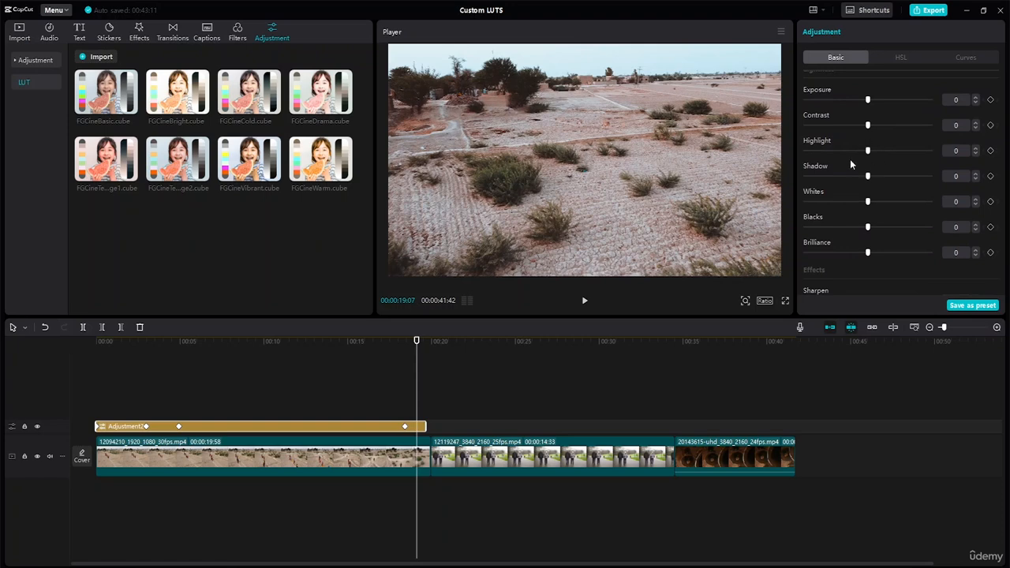
pyautogui.scroll(-3, 876, 225)
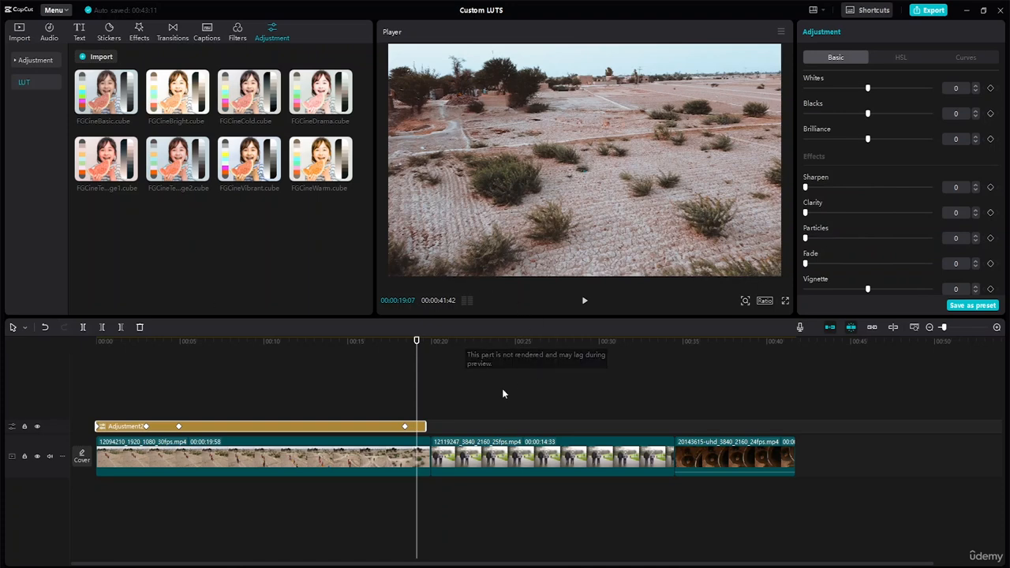
pyautogui.click(291, 459)
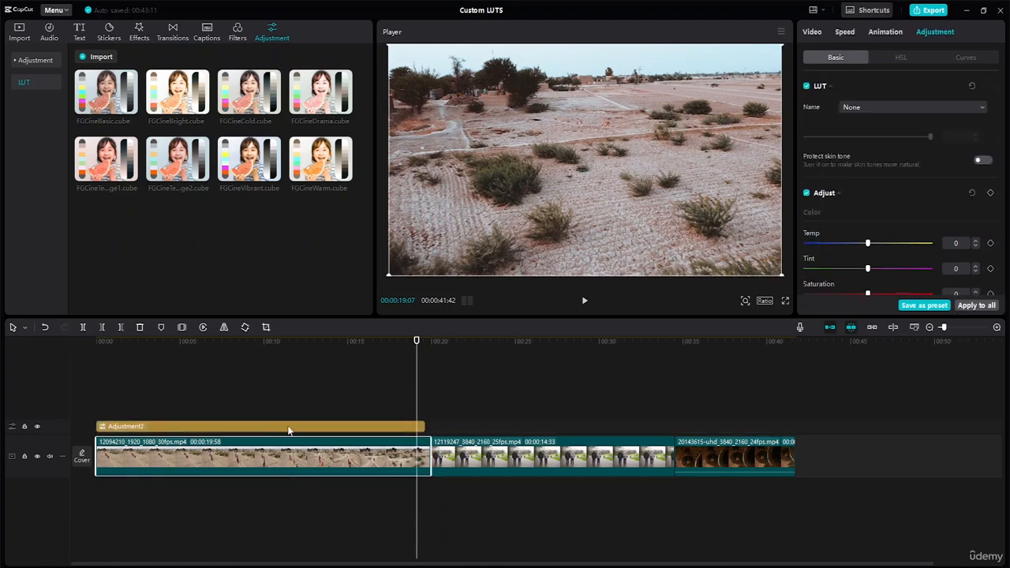
pyautogui.click(289, 427)
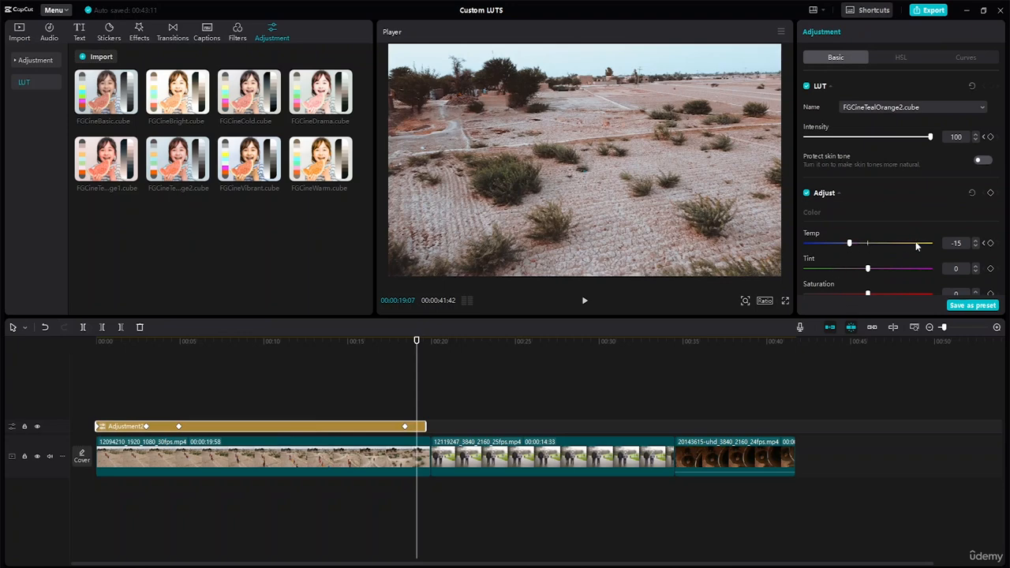
# Step: Try the FGCineBright.cube LUT on the second clip, replace it with FGCineVibrant.cube, and view the clip at 00:00:21:37
pyautogui.click(565, 455)
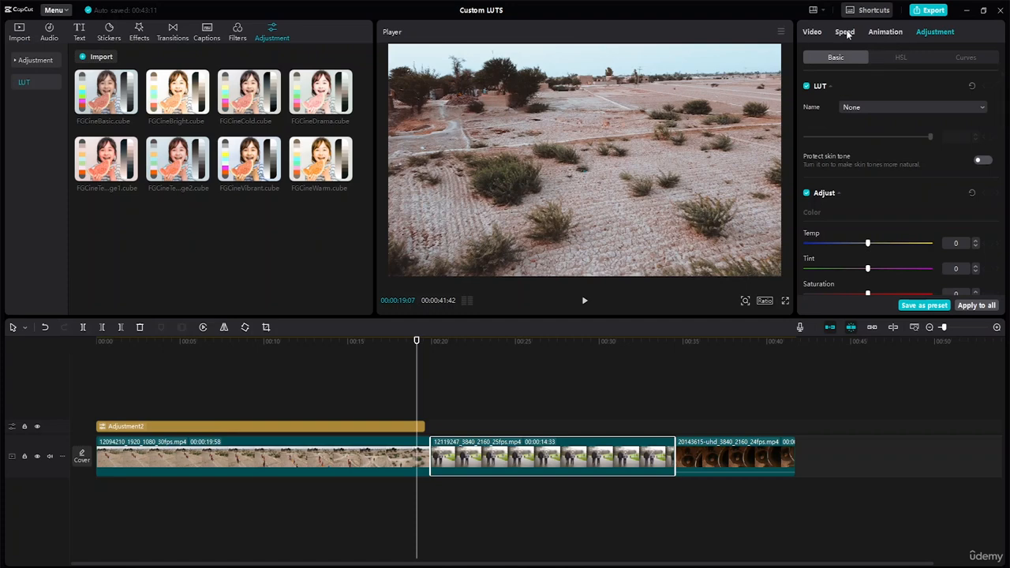
pyautogui.click(959, 108)
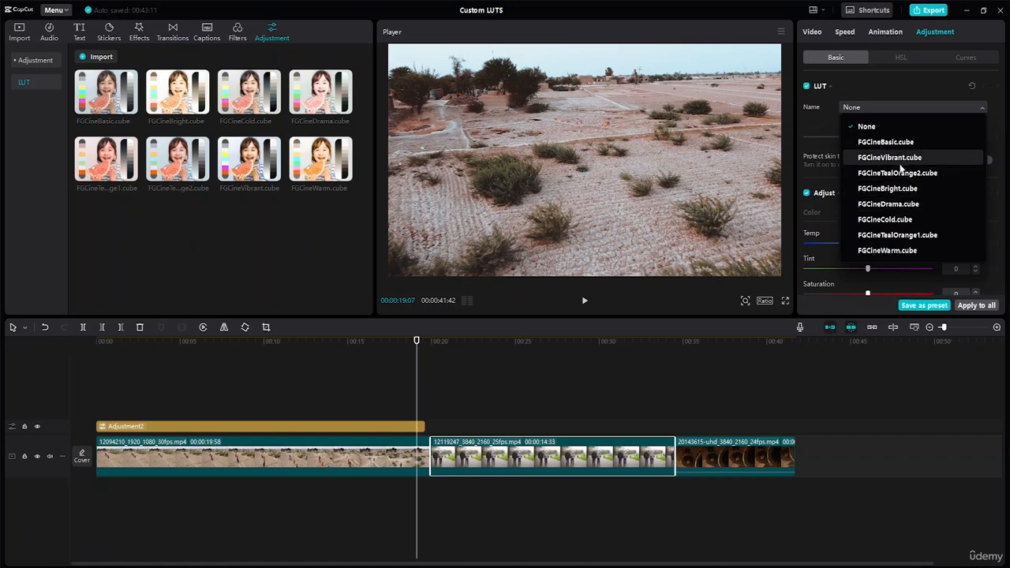
pyautogui.click(903, 188)
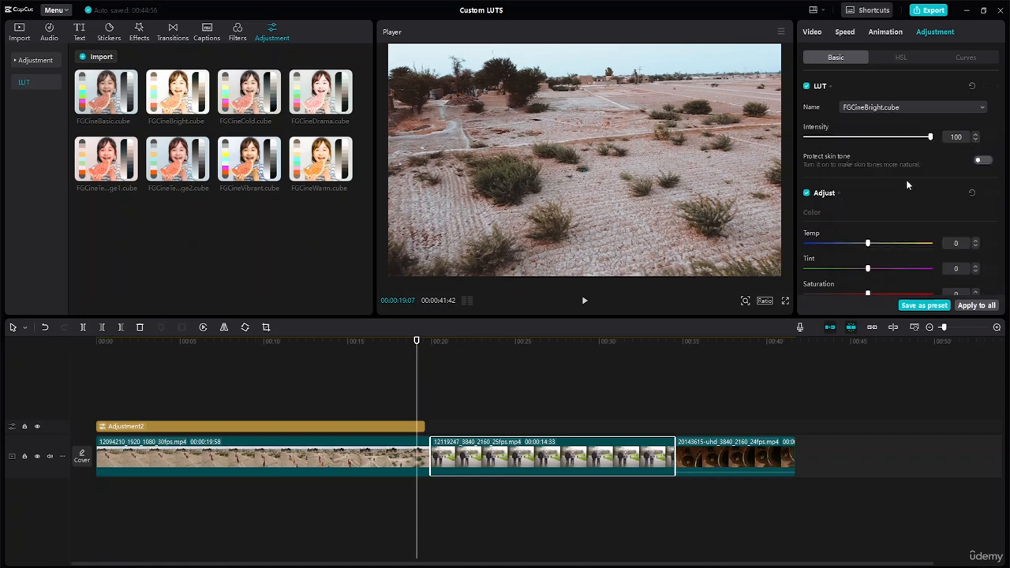
pyautogui.click(942, 108)
pyautogui.click(911, 158)
pyautogui.click(921, 105)
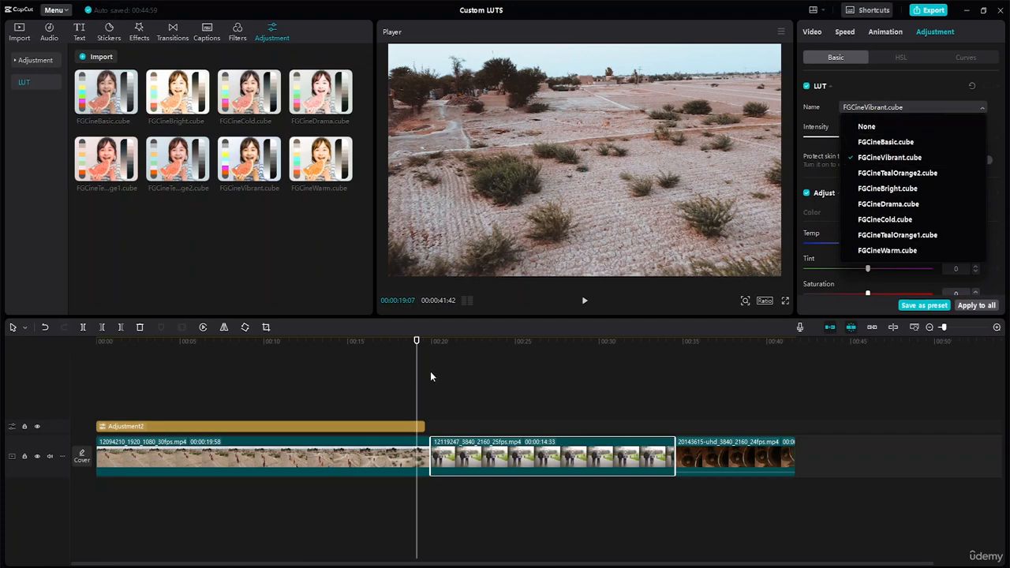
pyautogui.click(458, 341)
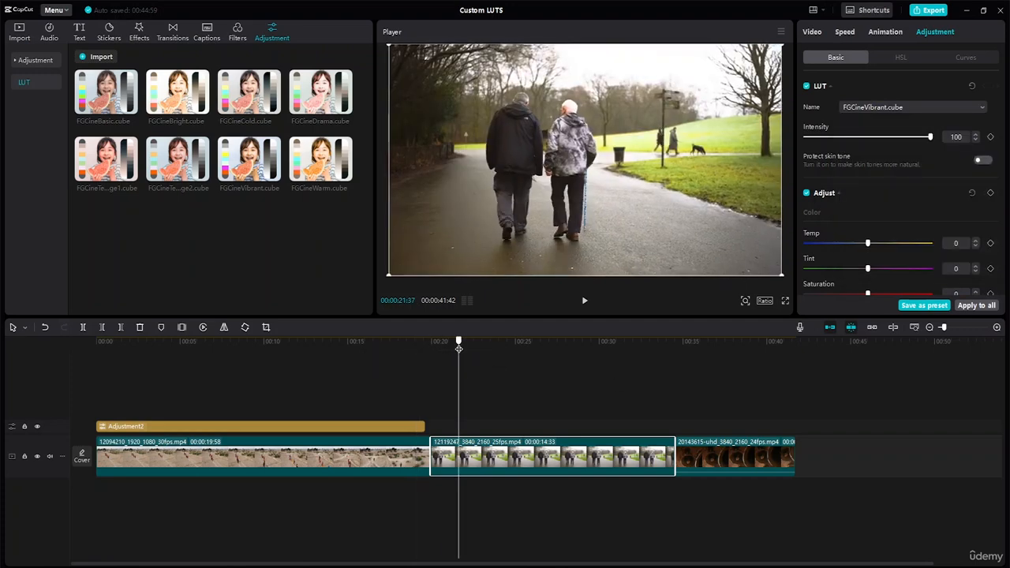
# Step: Try the FGCineBasic, FGCineVibrant and FGCineTealOrange2 LUTs on the second clip, and settle on FGCineTealOrange1.cube
pyautogui.click(928, 106)
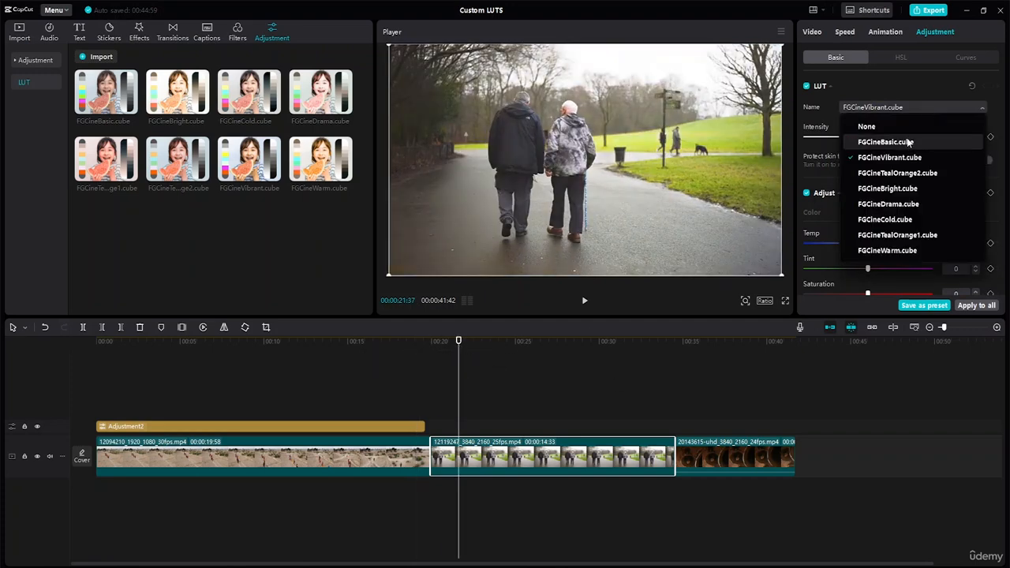
pyautogui.click(916, 143)
pyautogui.click(957, 107)
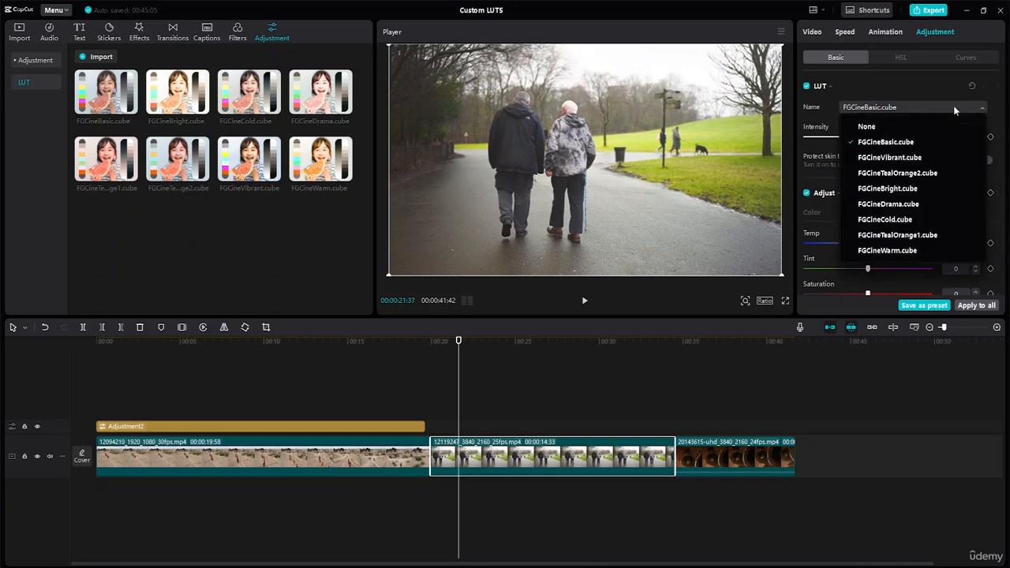
pyautogui.click(927, 157)
pyautogui.click(966, 106)
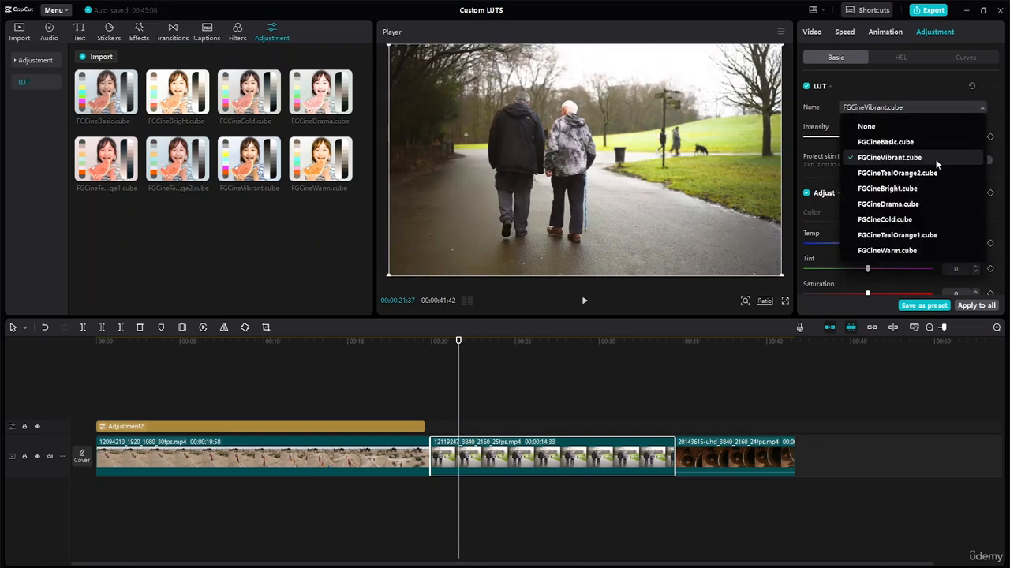
pyautogui.click(932, 172)
pyautogui.click(952, 109)
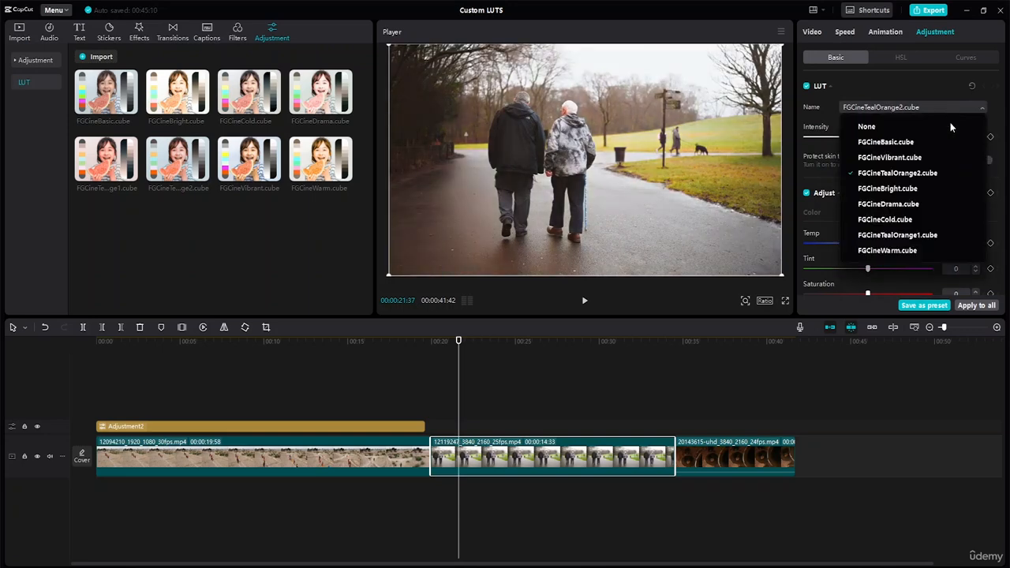
pyautogui.click(932, 235)
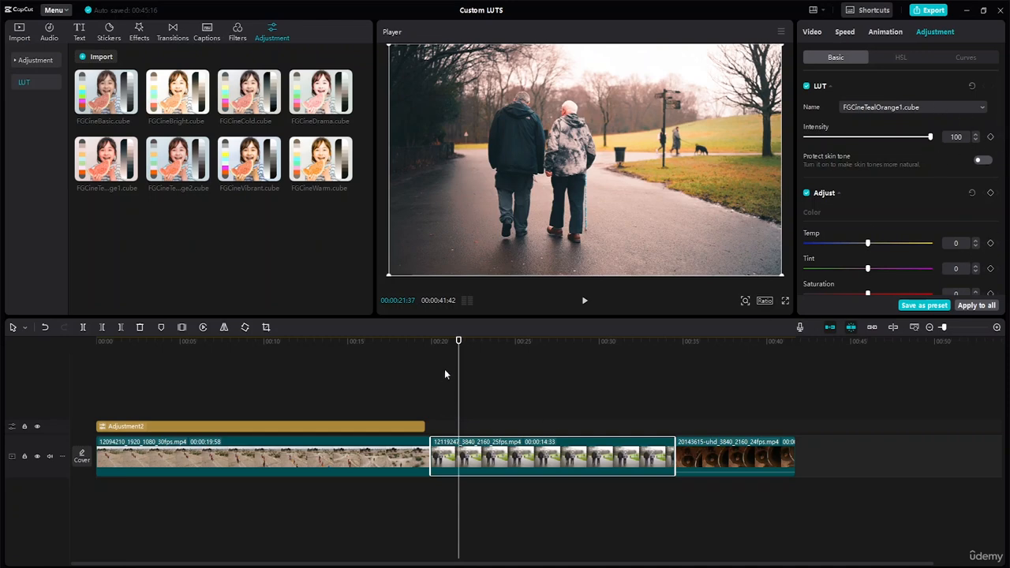
# Step: Keyframe the second clip's LUT Intensity from 0 at 00:00:19:58 to 100 at 00:00:22:58, and play the fade-in
pyautogui.moveTo(459, 342); pyautogui.dragTo(430, 348)
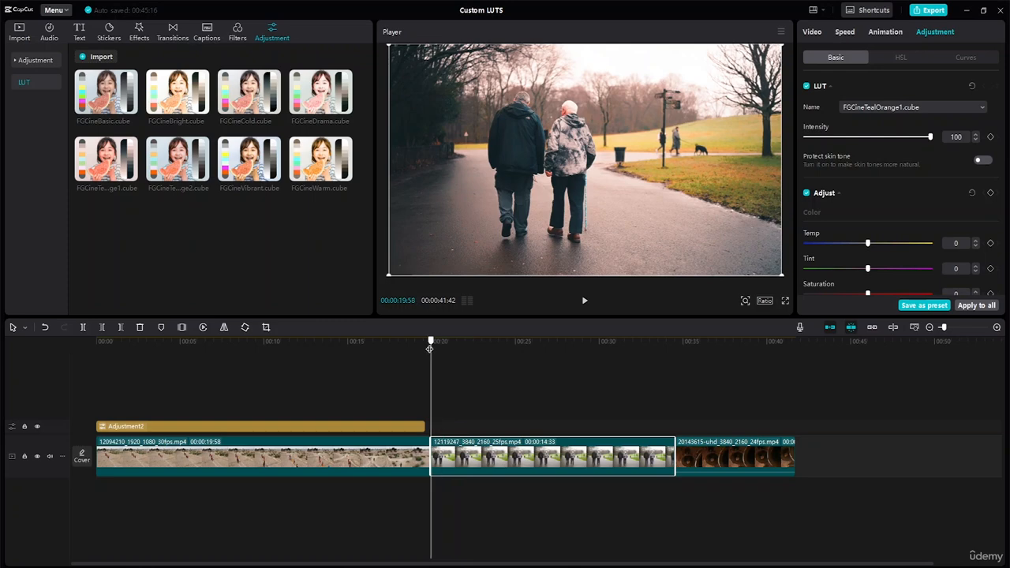
pyautogui.moveTo(930, 137); pyautogui.dragTo(805, 138)
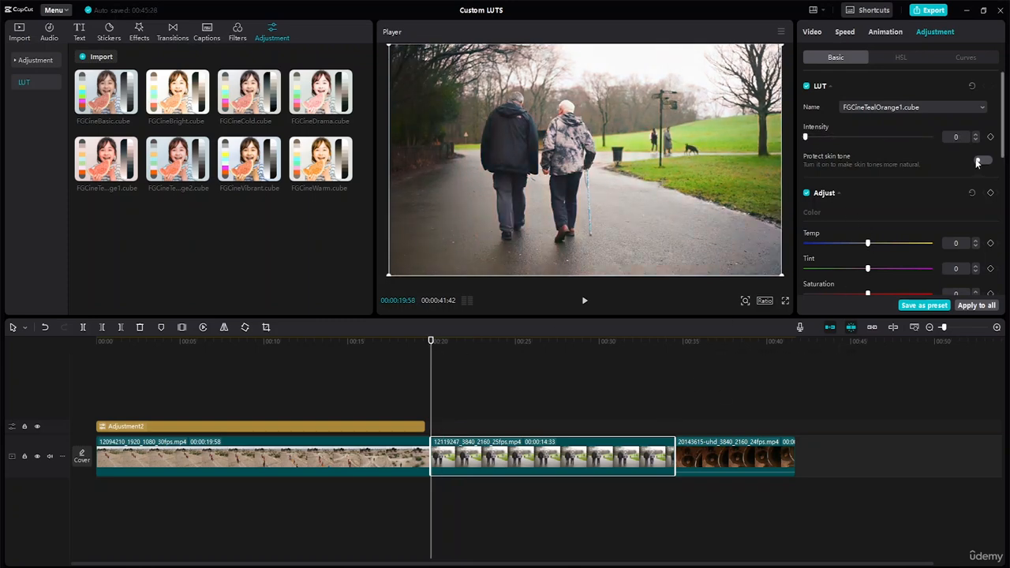
pyautogui.click(990, 136)
pyautogui.moveTo(431, 341); pyautogui.dragTo(482, 342)
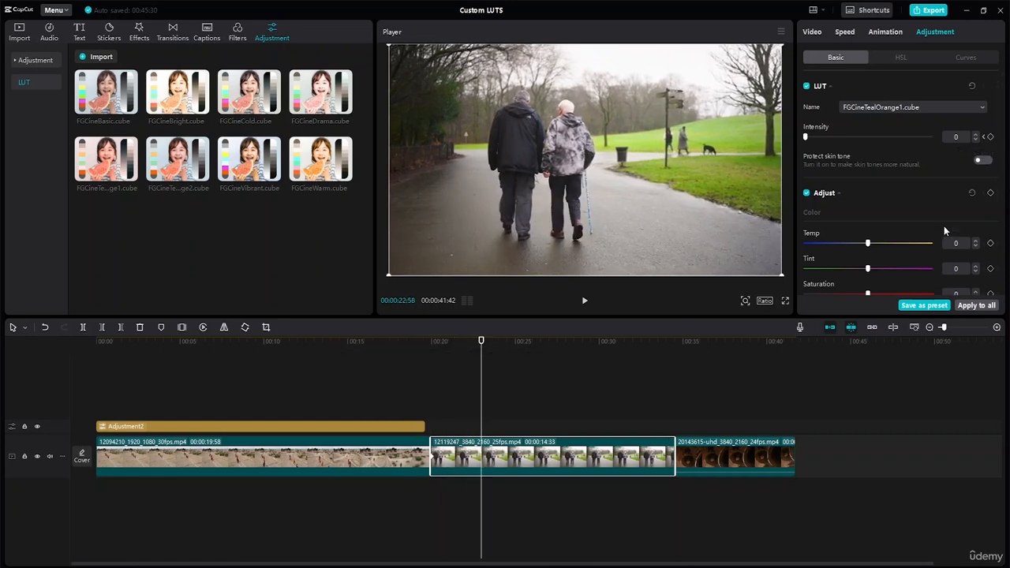
pyautogui.moveTo(805, 138); pyautogui.dragTo(931, 137)
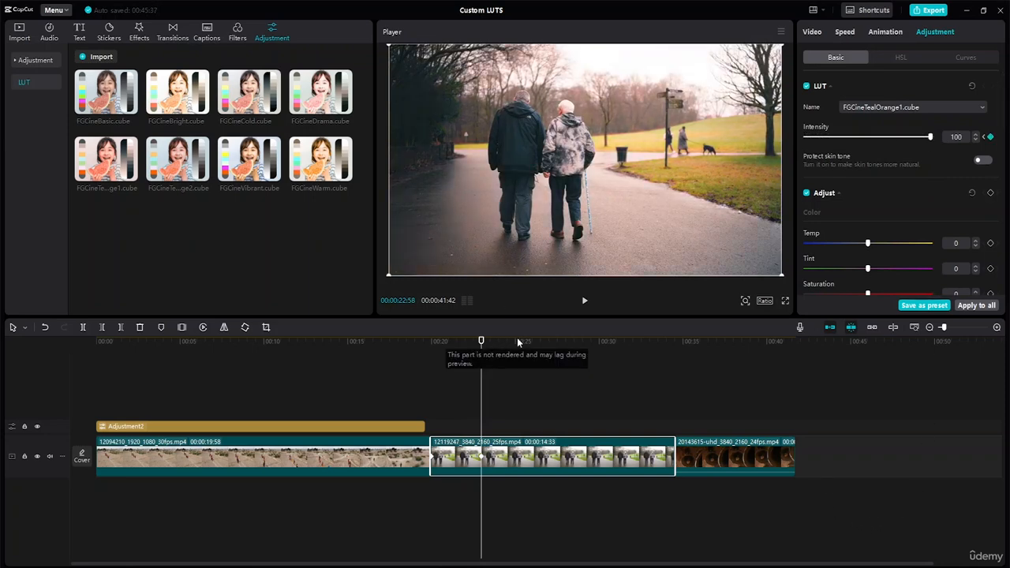
pyautogui.click(410, 342)
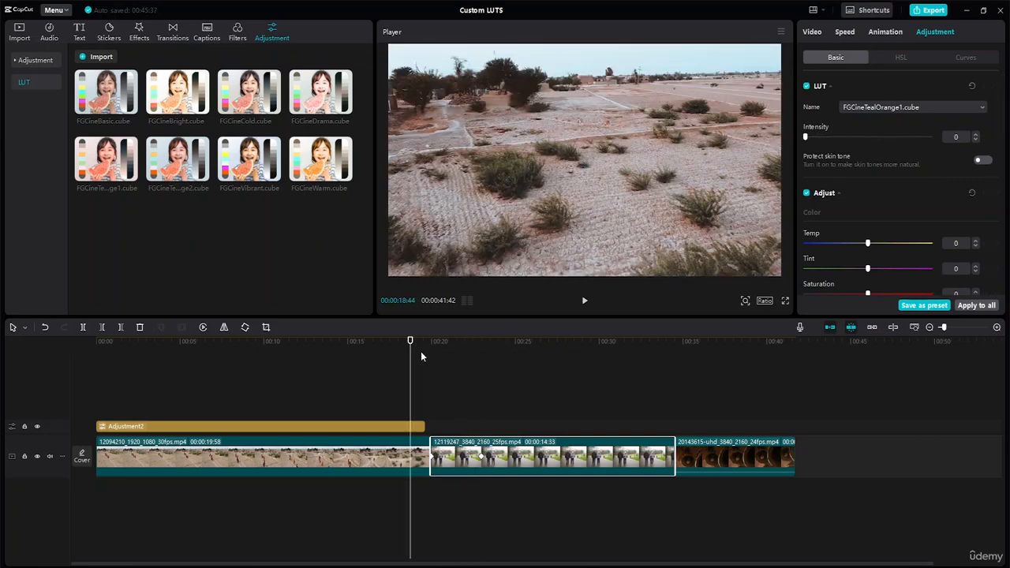
pyautogui.press('space')
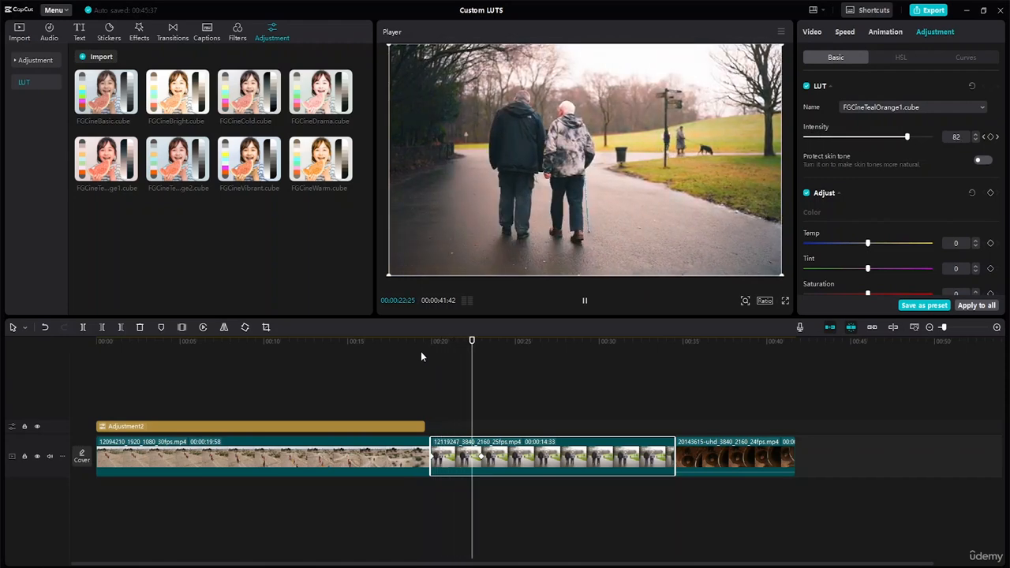
# Step: Extend the first adjustment layer to the end of the first clip and replay the transition into the second clip
pyautogui.moveTo(417, 429); pyautogui.dragTo(424, 428)
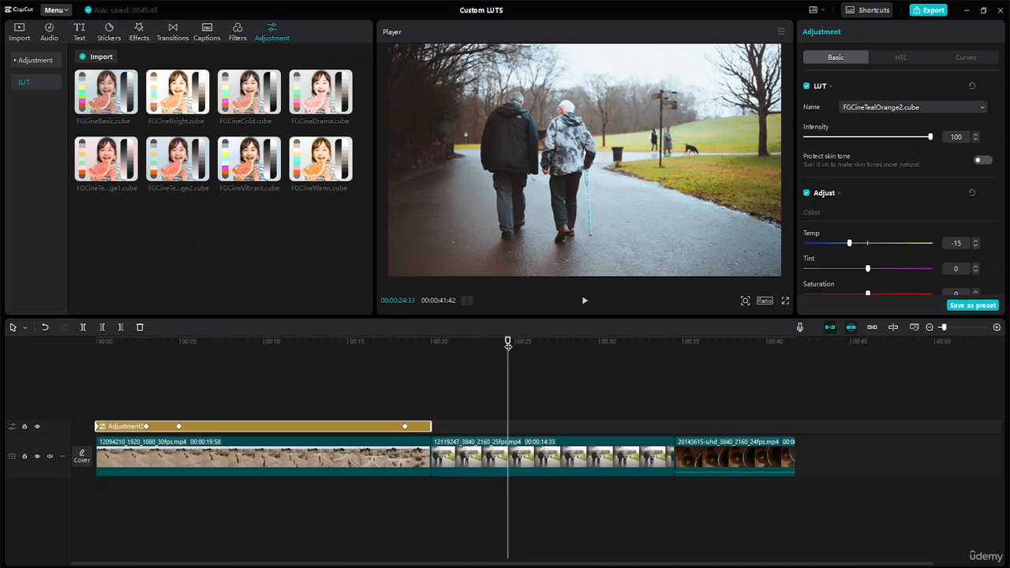
pyautogui.moveTo(508, 345); pyautogui.dragTo(399, 354)
pyautogui.press('space')
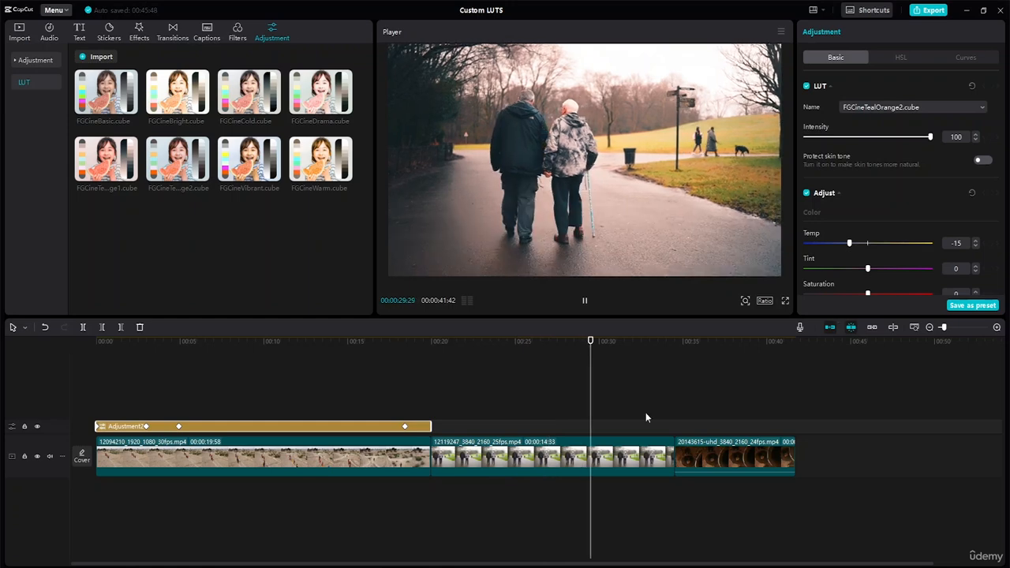
# Step: Select the second clip, pause playback at 00:00:33:46, and examine its LUT, color, lightness and effects settings
pyautogui.click(647, 454)
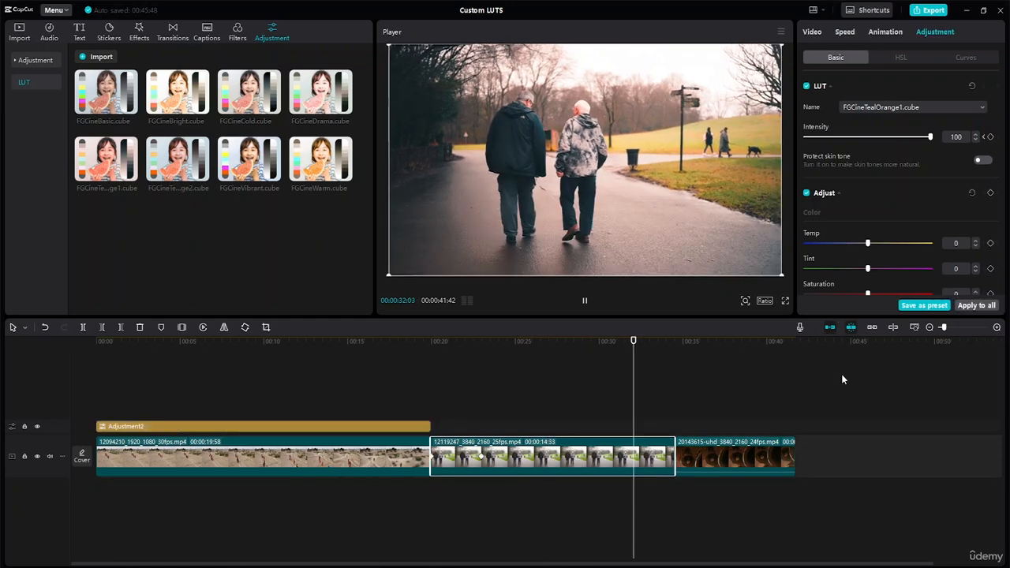
pyautogui.press('space')
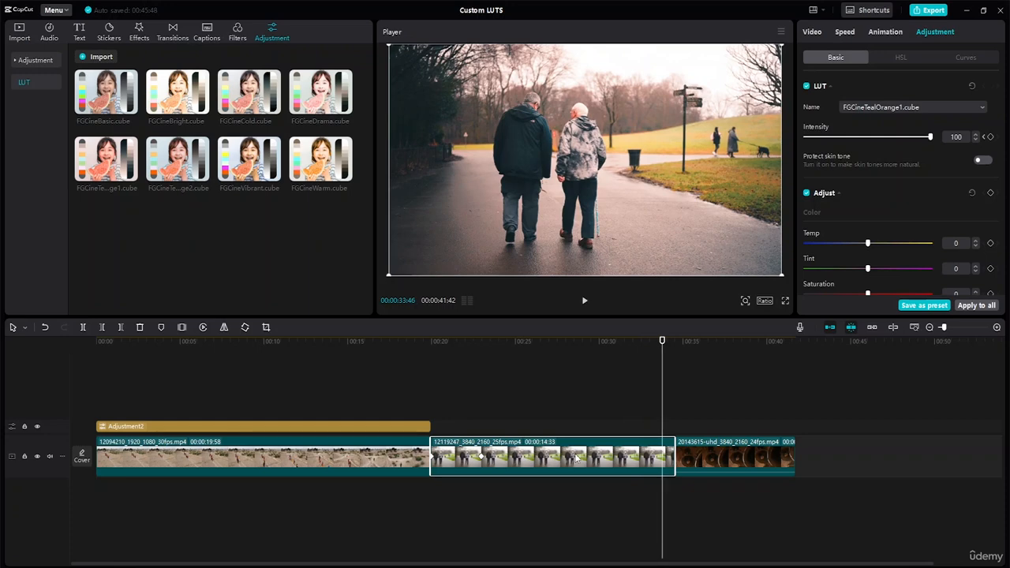
pyautogui.scroll(-1, 932, 207)
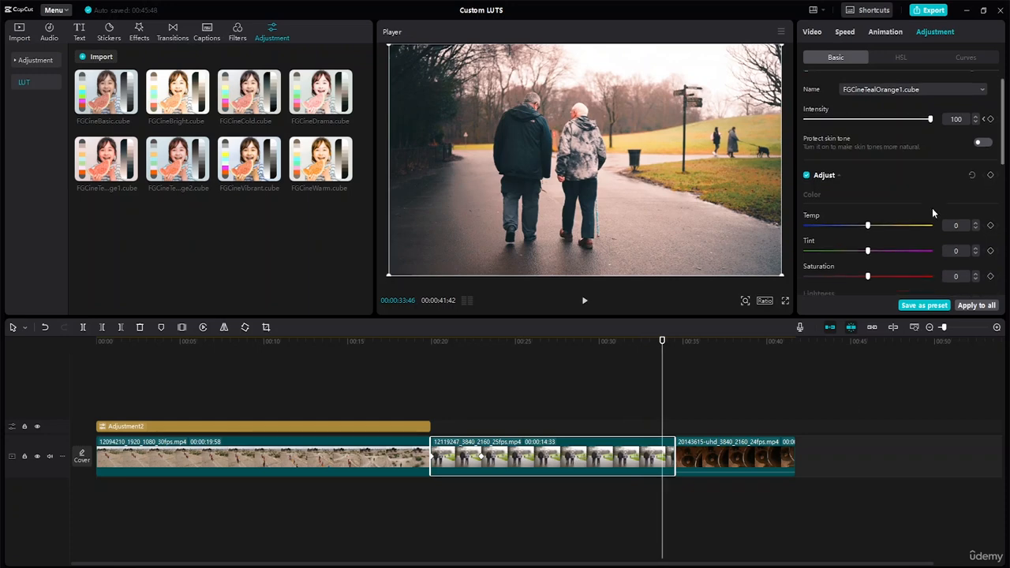
pyautogui.scroll(-4, 947, 208)
pyautogui.scroll(5, 957, 207)
pyautogui.scroll(-8, 957, 207)
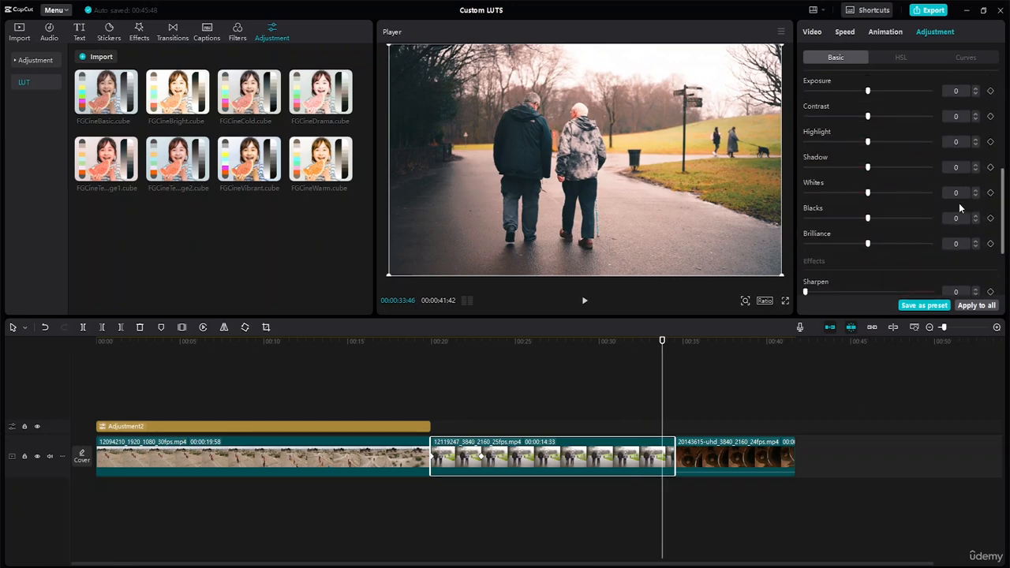
pyautogui.scroll(8, 951, 204)
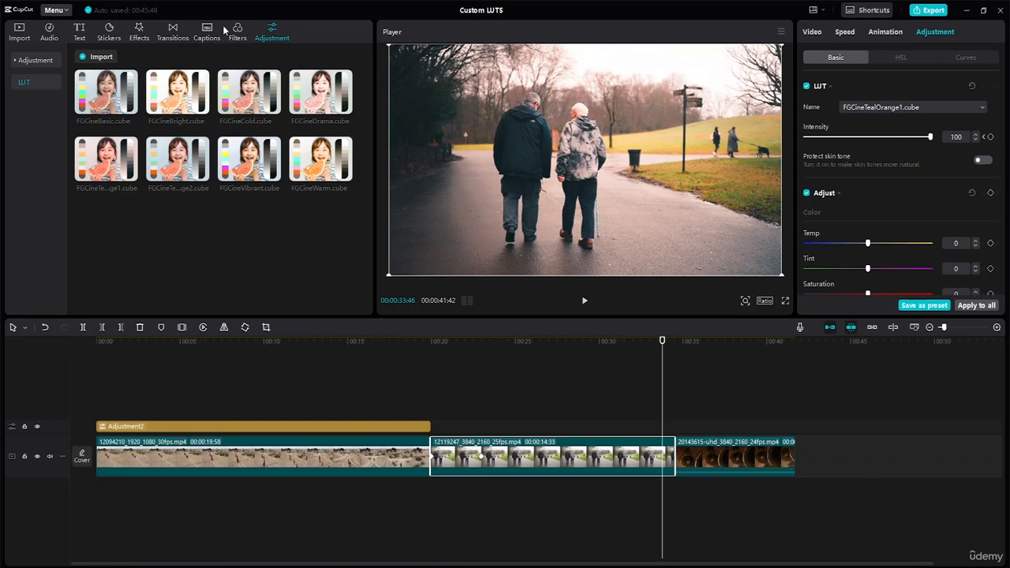
# Step: Add a custom adjustment layer, fit it to the full length of the third clip, and turn off its LUT
pyautogui.click(37, 61)
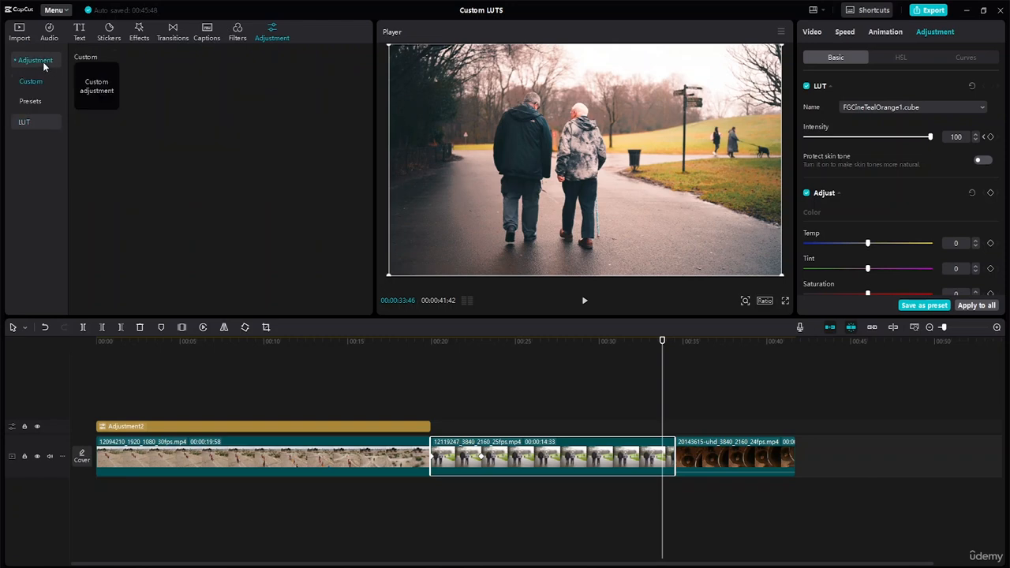
pyautogui.click(112, 105)
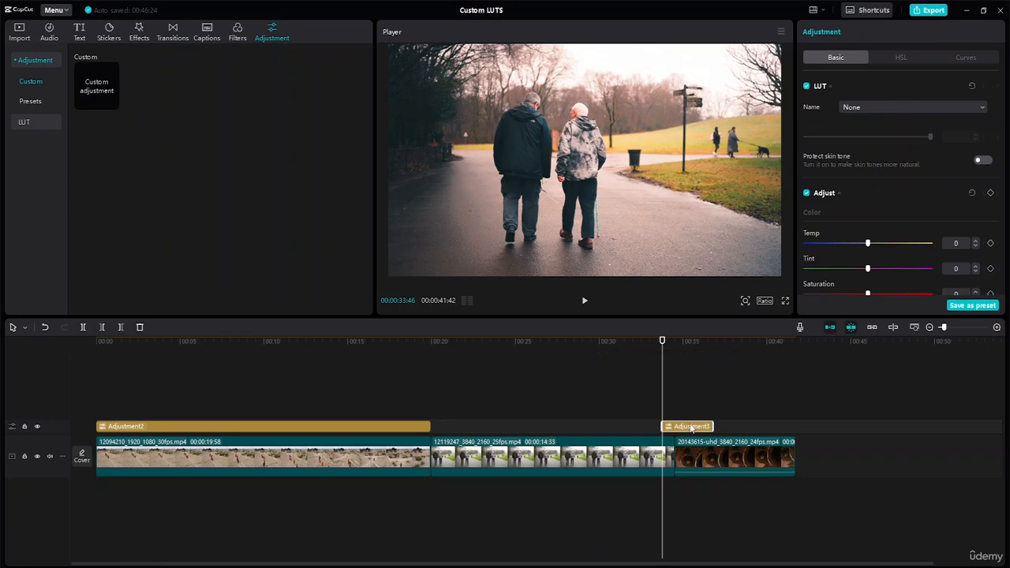
pyautogui.moveTo(704, 433); pyautogui.dragTo(795, 427)
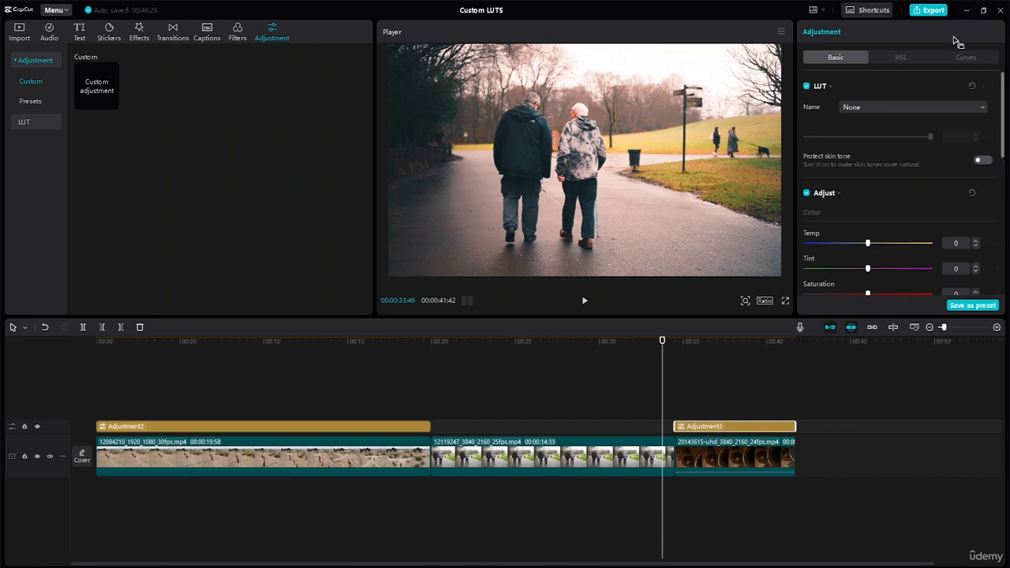
pyautogui.click(806, 87)
pyautogui.scroll(-4, 866, 108)
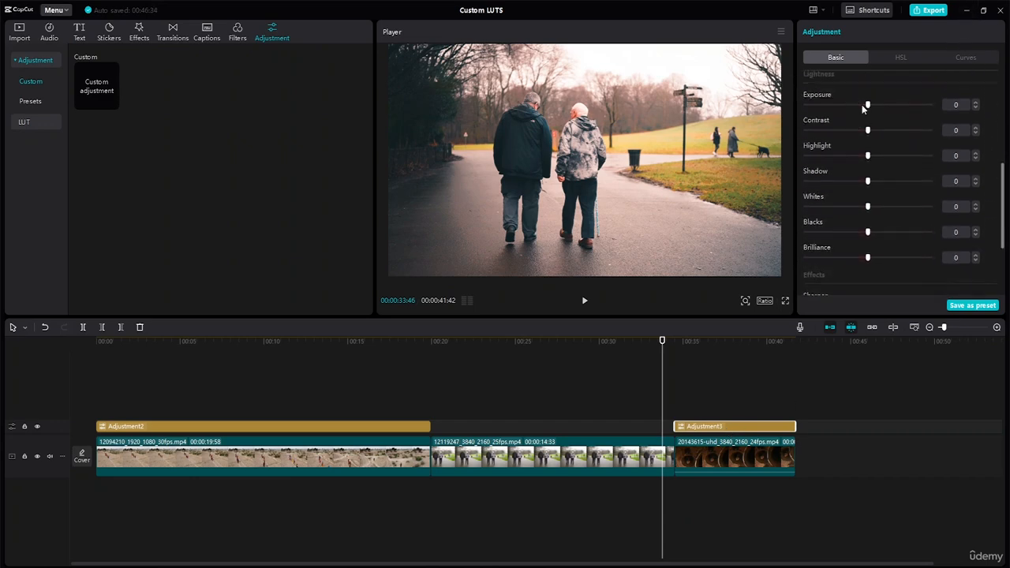
pyautogui.scroll(4, 863, 105)
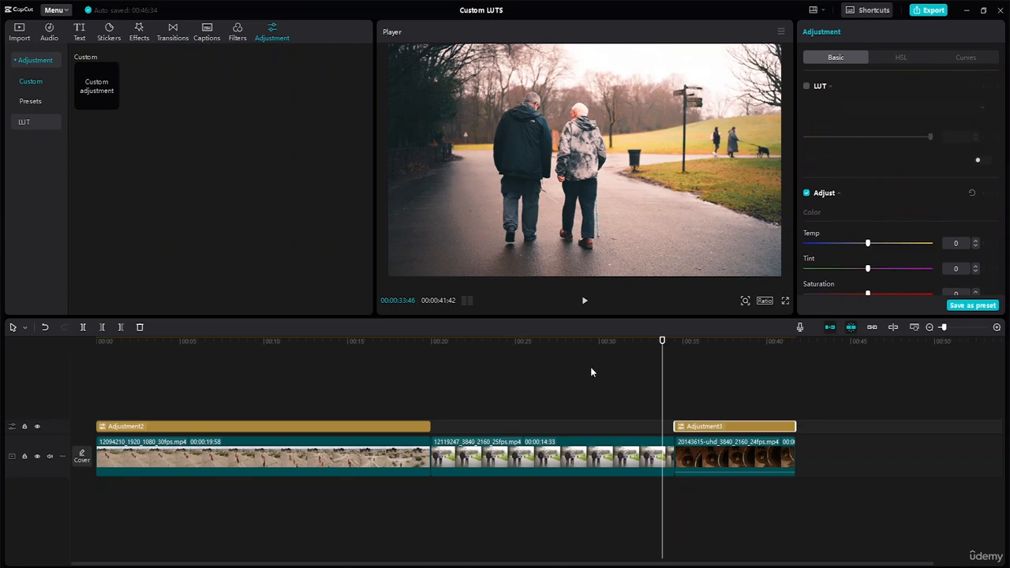
# Step: Viewing the third clip at 00:00:35:37, set the new adjustment layer's Temp to -26, Tint to -9 and Saturation to -50
pyautogui.moveTo(663, 342); pyautogui.dragTo(694, 345)
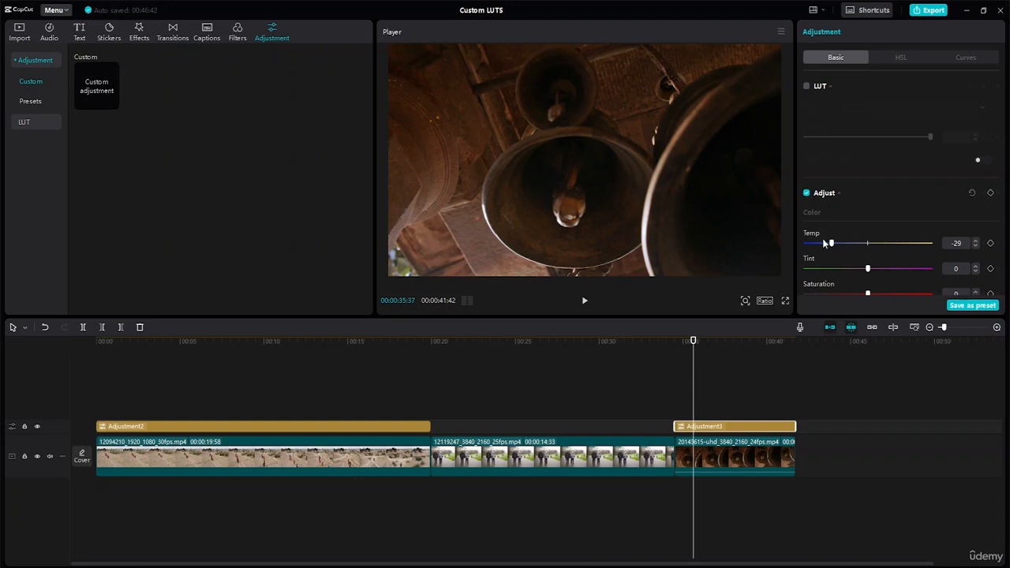
pyautogui.moveTo(831, 244)
pyautogui.mouseDown()
pyautogui.moveTo(842, 246)
pyautogui.moveTo(825, 245)
pyautogui.mouseUp()
pyautogui.moveTo(845, 274); pyautogui.dragTo(805, 260)
pyautogui.scroll(-2, 890, 223)
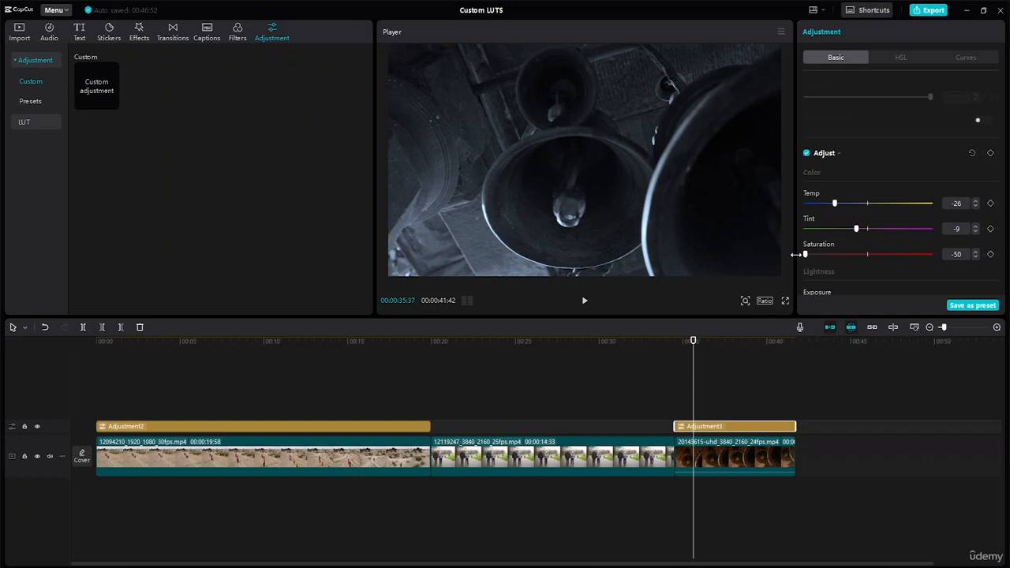
# Step: Keyframe the new adjustment layer's Saturation from -50 at the layer's start to 0 at 00:00:35:54, and play the fade
pyautogui.click(990, 254)
pyautogui.moveTo(692, 342); pyautogui.dragTo(717, 344)
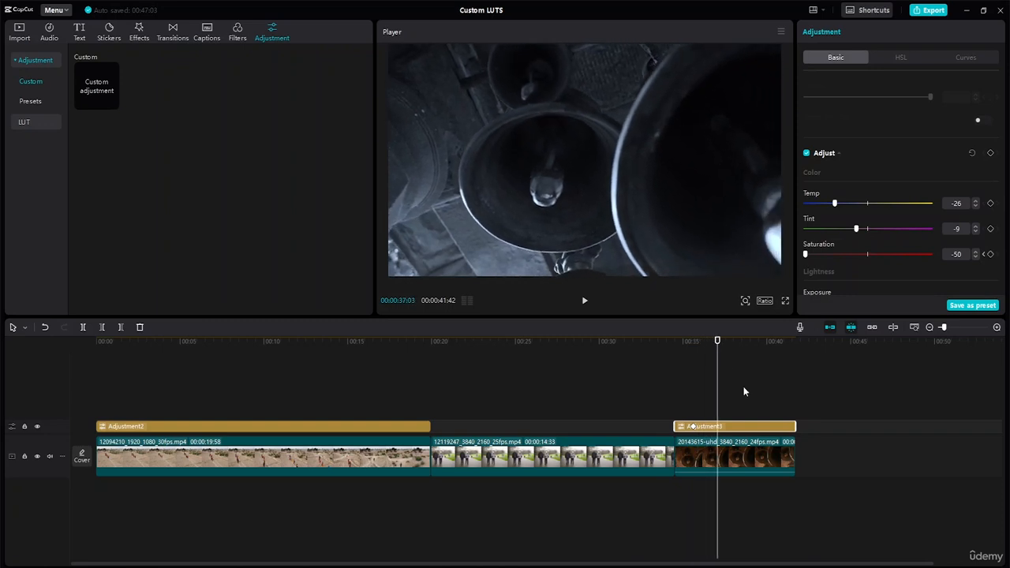
pyautogui.click(695, 431)
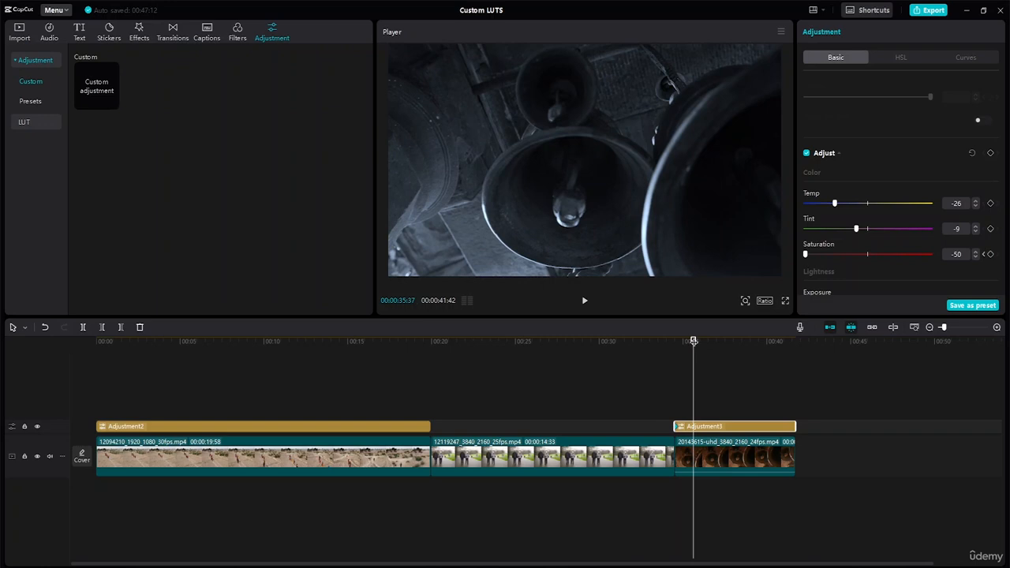
pyautogui.click(697, 345)
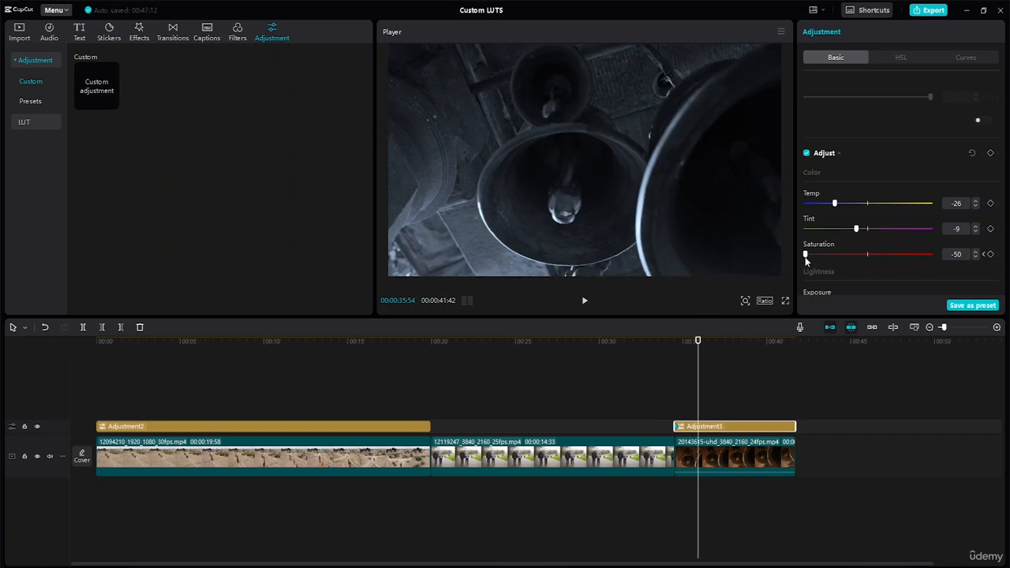
pyautogui.moveTo(806, 256); pyautogui.dragTo(866, 271)
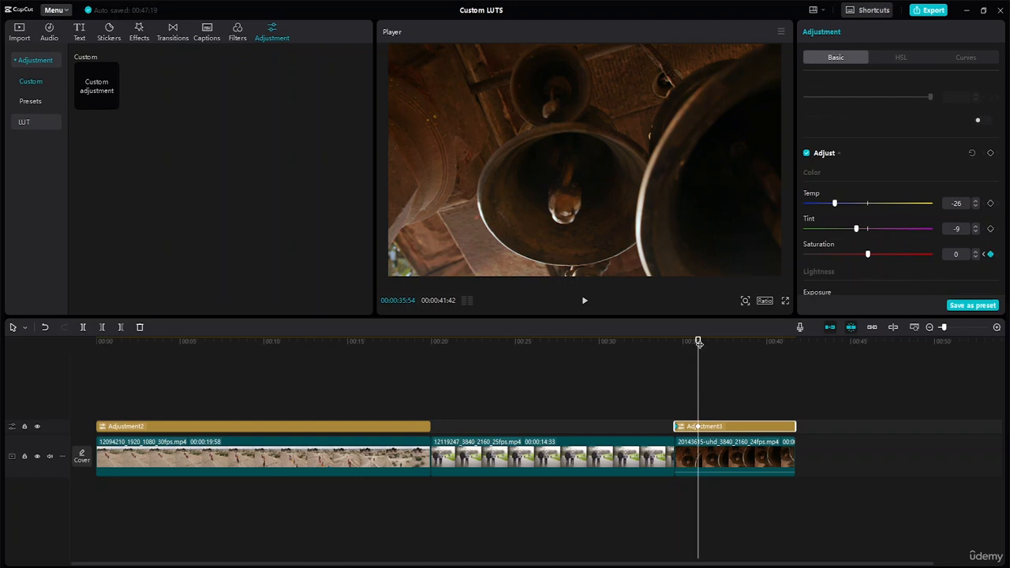
pyautogui.moveTo(697, 345); pyautogui.dragTo(661, 356)
pyautogui.press('space')
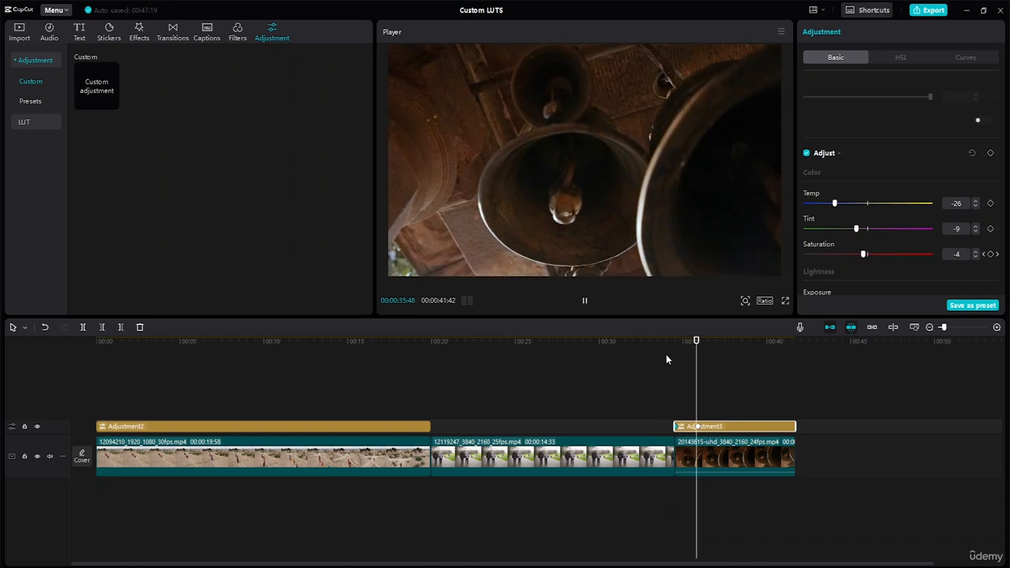
pyautogui.press('space')
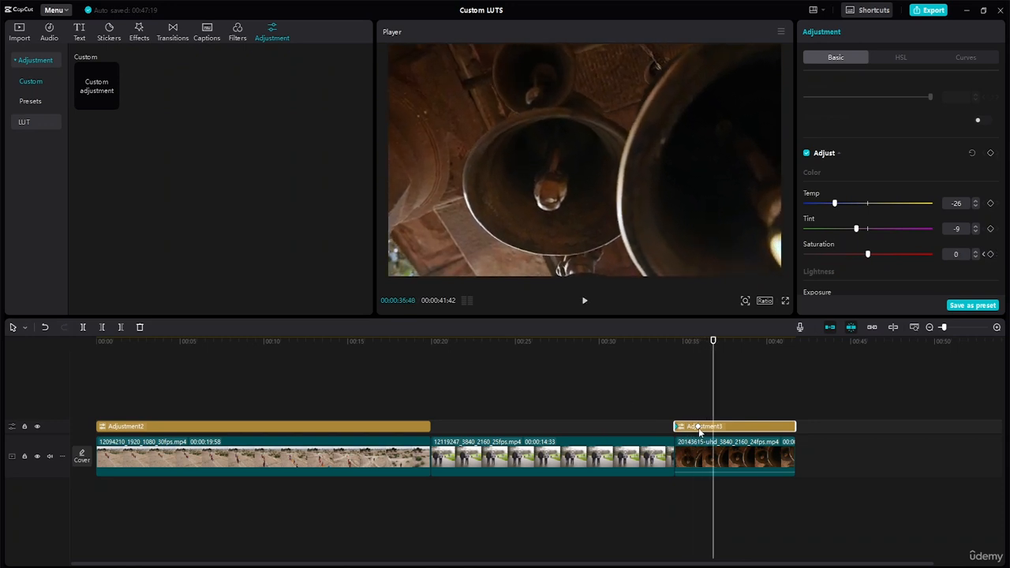
# Step: Move the second Saturation keyframe to near the middle of the third clip's adjustment layer and replay the slower fade
pyautogui.click(699, 429)
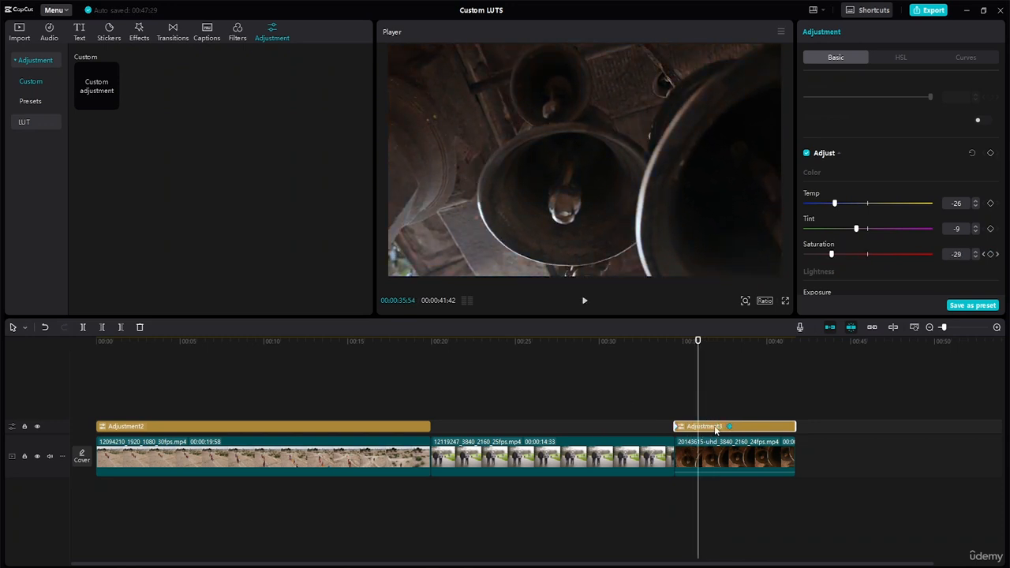
pyautogui.moveTo(698, 343); pyautogui.dragTo(643, 344)
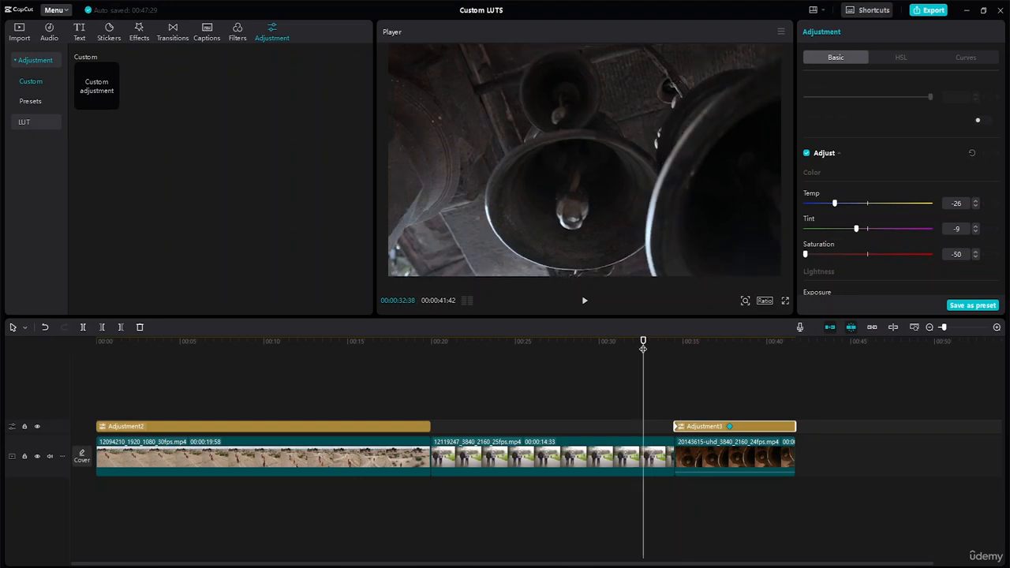
pyautogui.press('space')
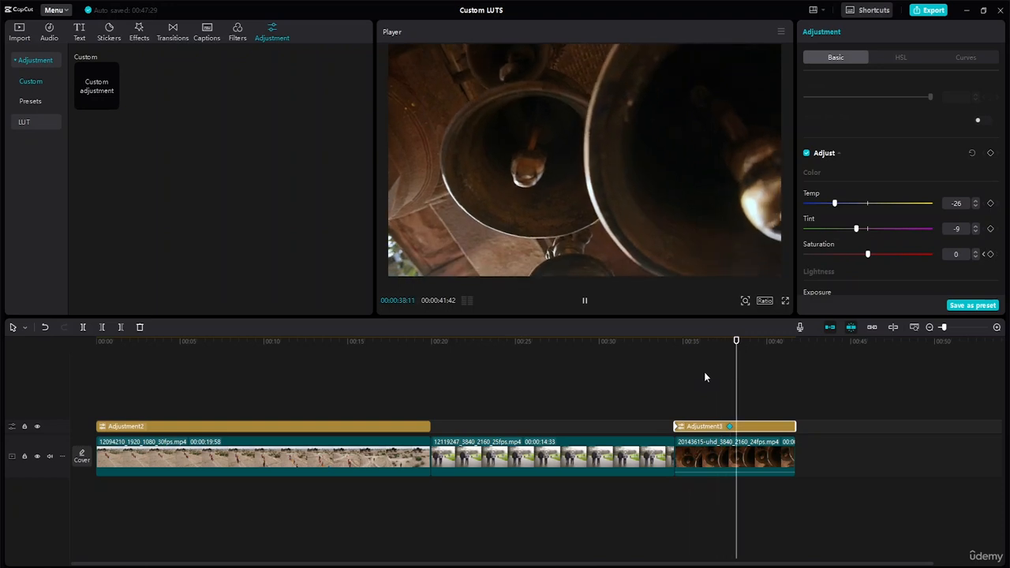
pyautogui.press('space')
pyautogui.scroll(-5, 900, 197)
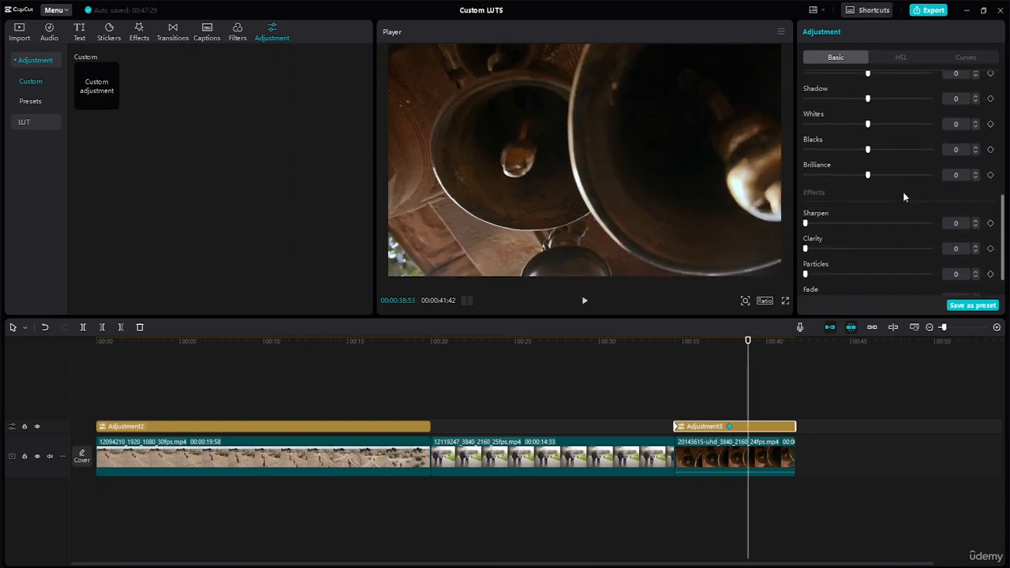
# Step: Examine the Color, Lightness and Effects settings available on the third clip's adjustment layer
pyautogui.scroll(5, 912, 192)
pyautogui.scroll(-1, 914, 195)
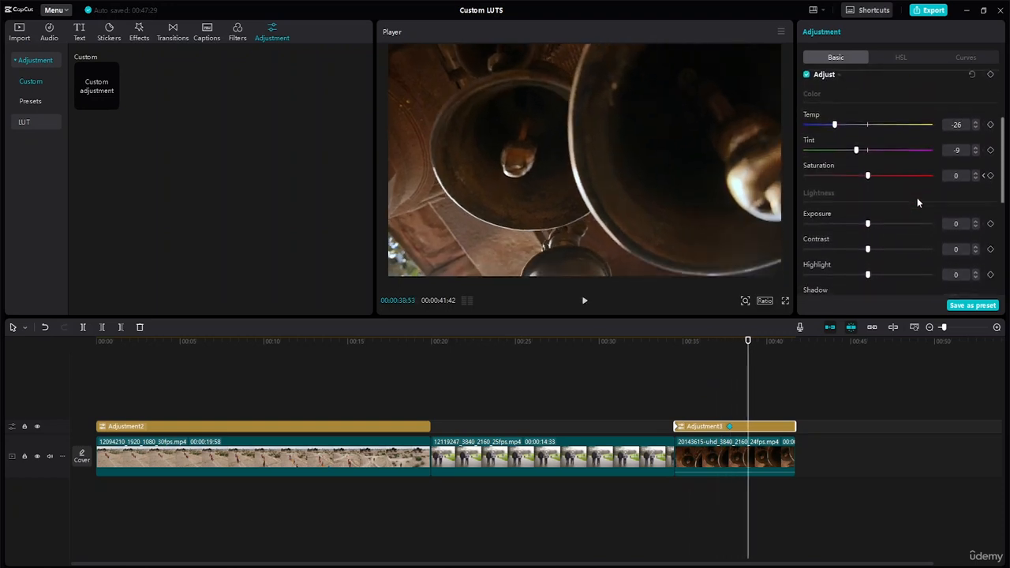
pyautogui.scroll(-2, 915, 198)
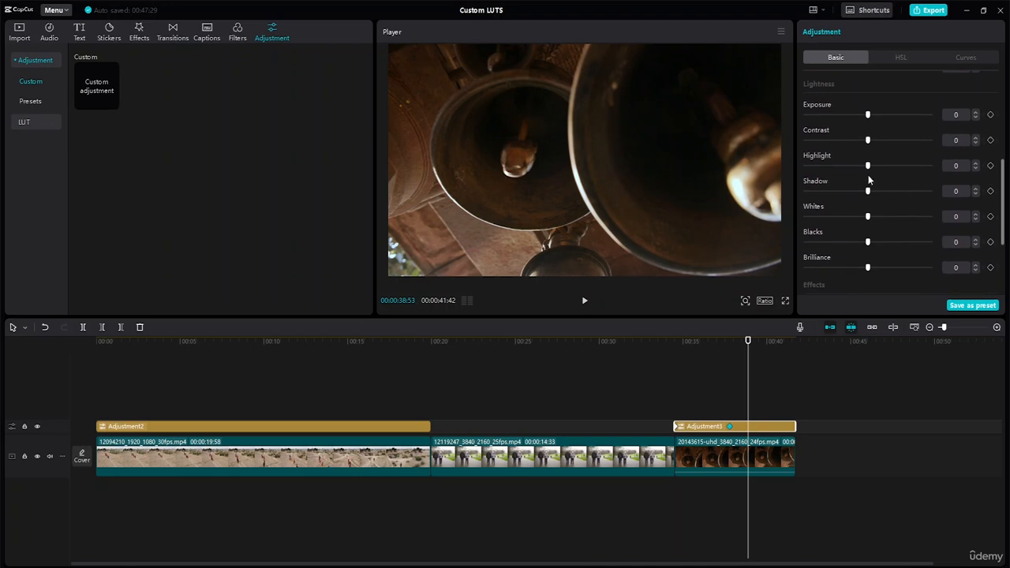
pyautogui.scroll(3, 853, 154)
pyautogui.scroll(-2, 861, 150)
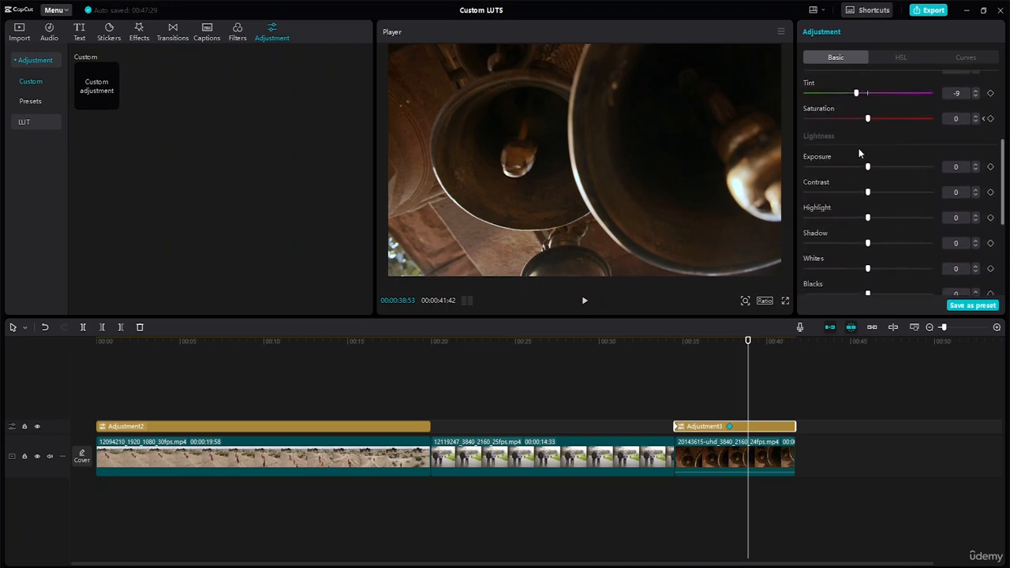
pyautogui.scroll(-3, 860, 150)
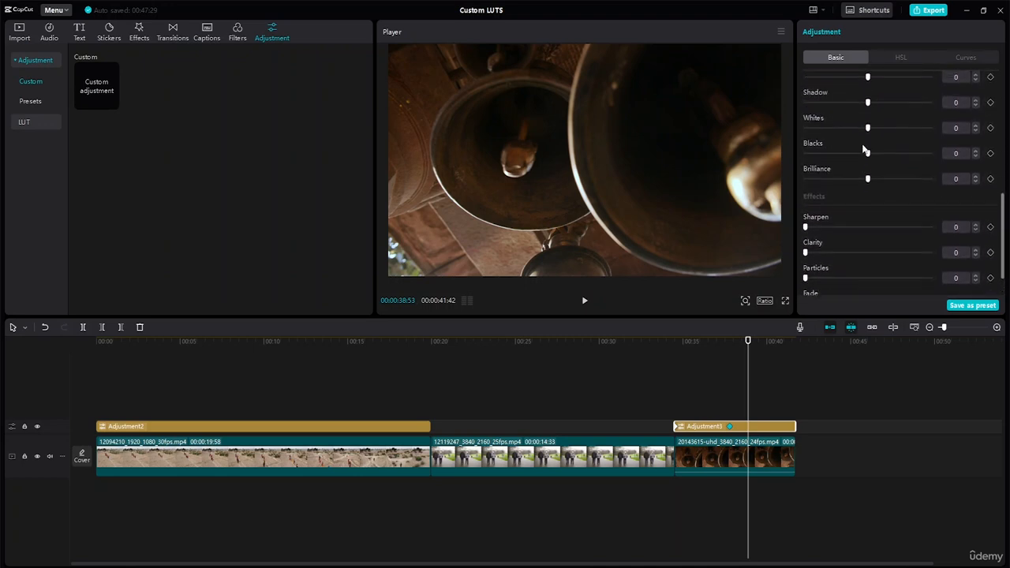
pyautogui.scroll(-1, 863, 148)
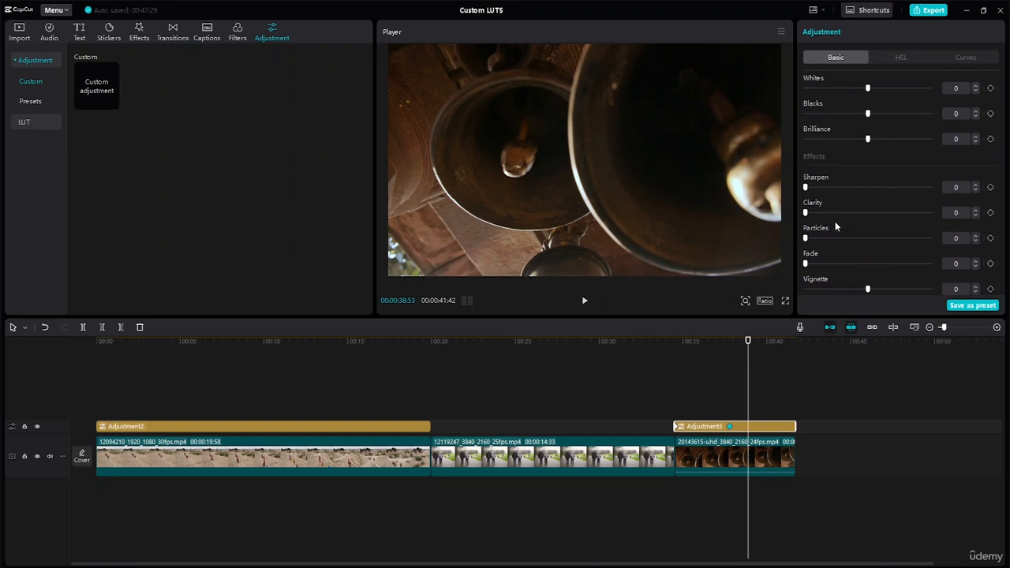
# Step: Try different Fade amounts on the third clip's adjustment layer, viewing the middle and the start of the clip
pyautogui.moveTo(805, 268)
pyautogui.mouseDown()
pyautogui.moveTo(892, 270)
pyautogui.moveTo(839, 271)
pyautogui.moveTo(888, 278)
pyautogui.moveTo(778, 275)
pyautogui.moveTo(835, 269)
pyautogui.moveTo(787, 272)
pyautogui.mouseUp()
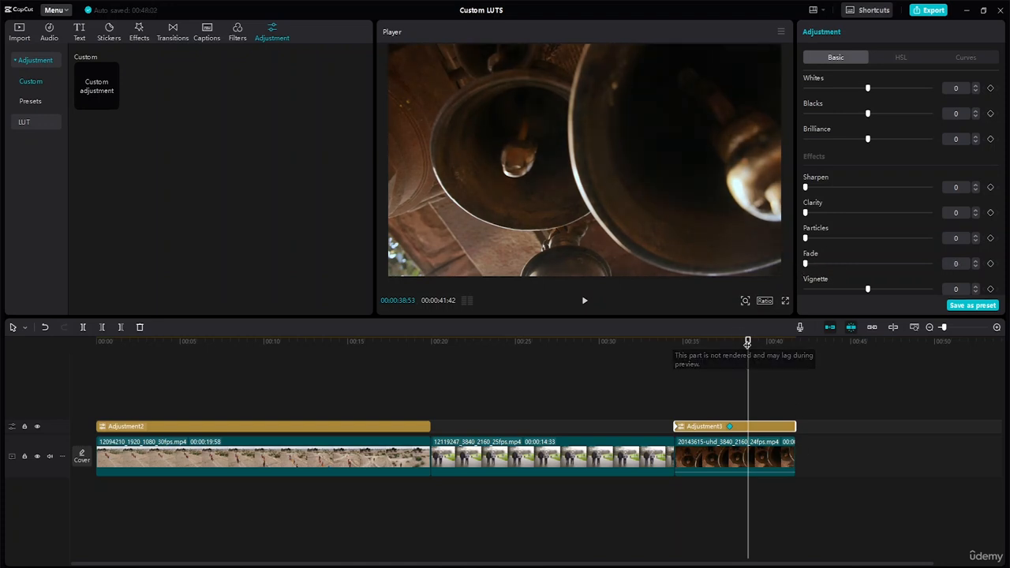
pyautogui.moveTo(747, 341); pyautogui.dragTo(672, 347)
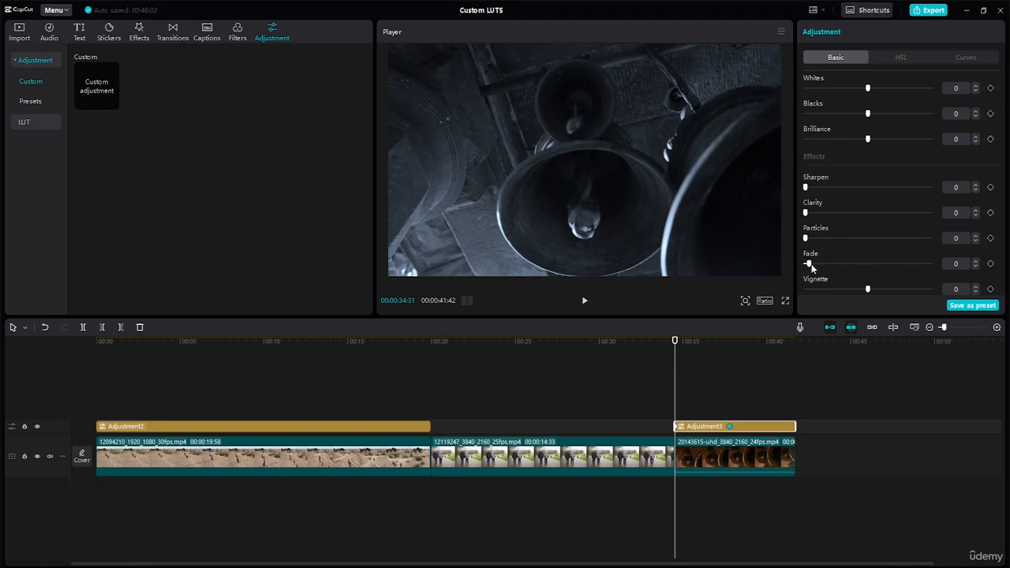
pyautogui.moveTo(805, 265); pyautogui.dragTo(953, 270)
pyautogui.hotkey('ctrl', 'z')
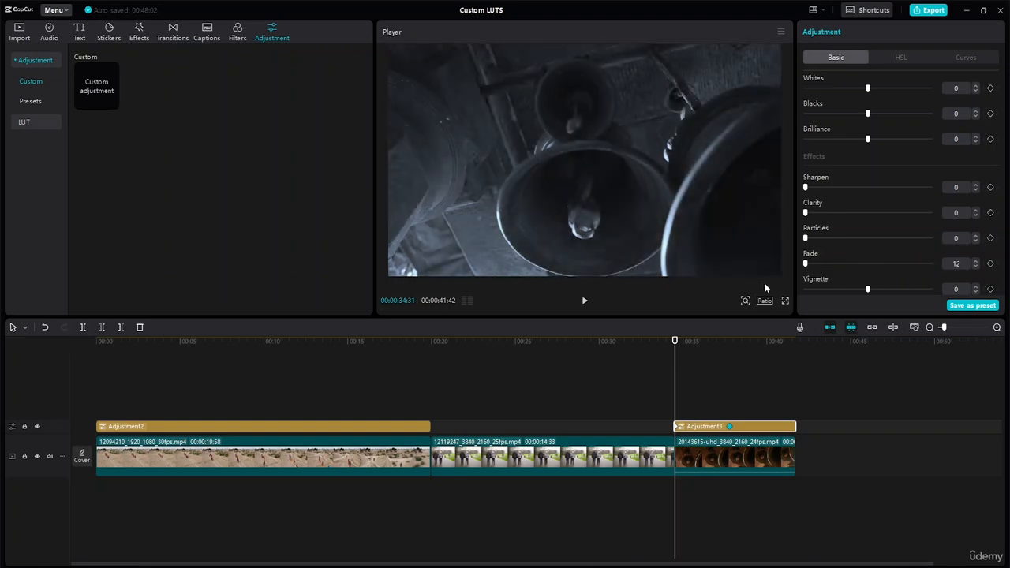
# Step: Keyframe the third clip's adjustment layer Fade from 0 at 00:00:40:59 to 100 at the end of the clip
pyautogui.click(991, 264)
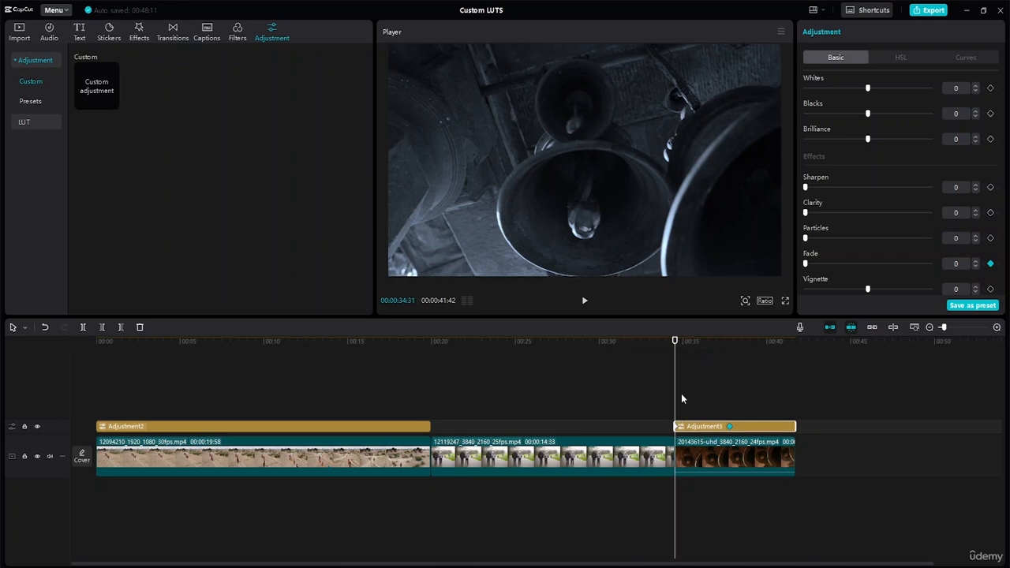
pyautogui.click(991, 265)
pyautogui.moveTo(678, 342); pyautogui.dragTo(783, 355)
pyautogui.click(991, 265)
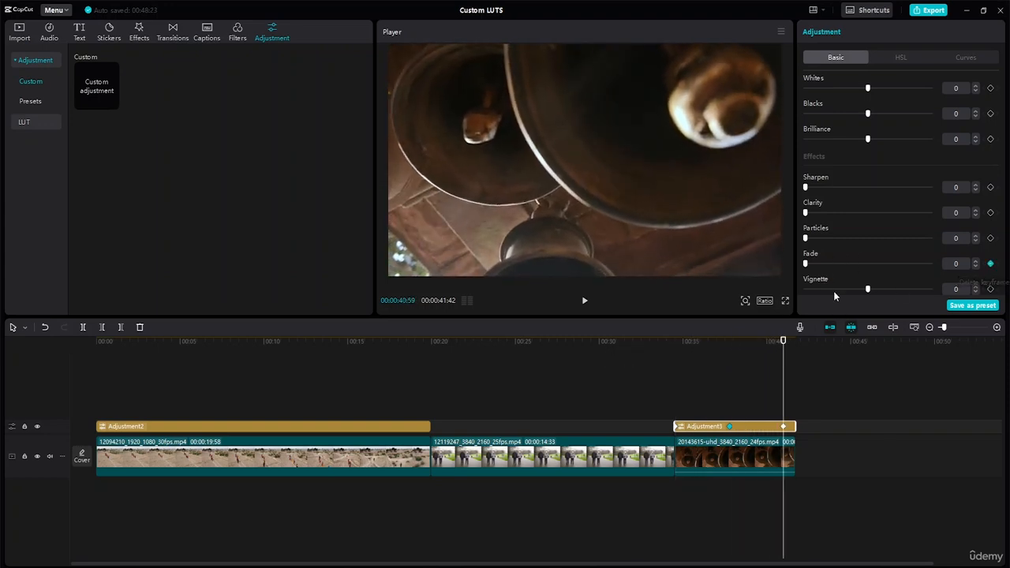
pyautogui.moveTo(806, 265); pyautogui.dragTo(755, 287)
pyautogui.click(795, 359)
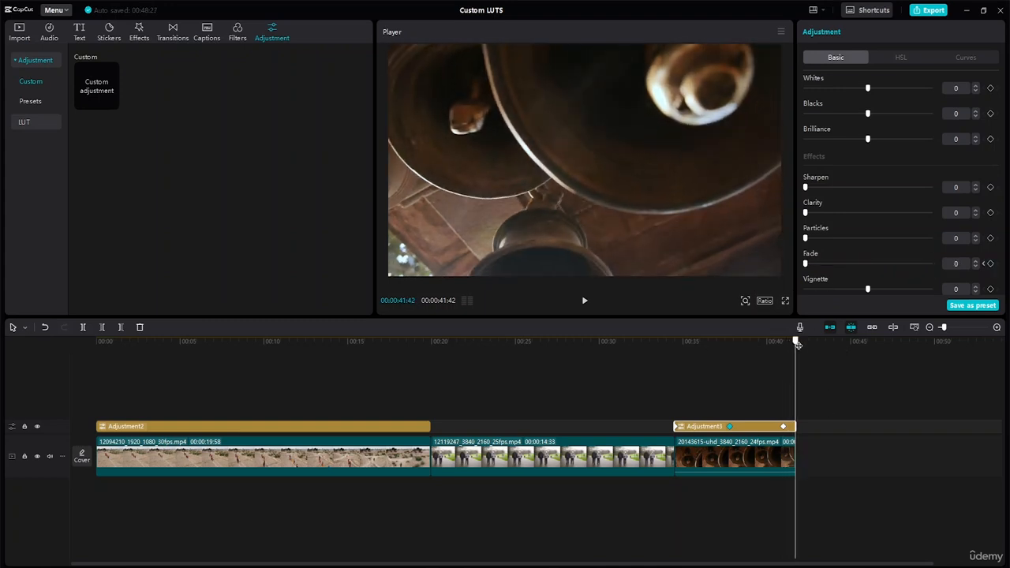
pyautogui.moveTo(806, 264); pyautogui.dragTo(939, 266)
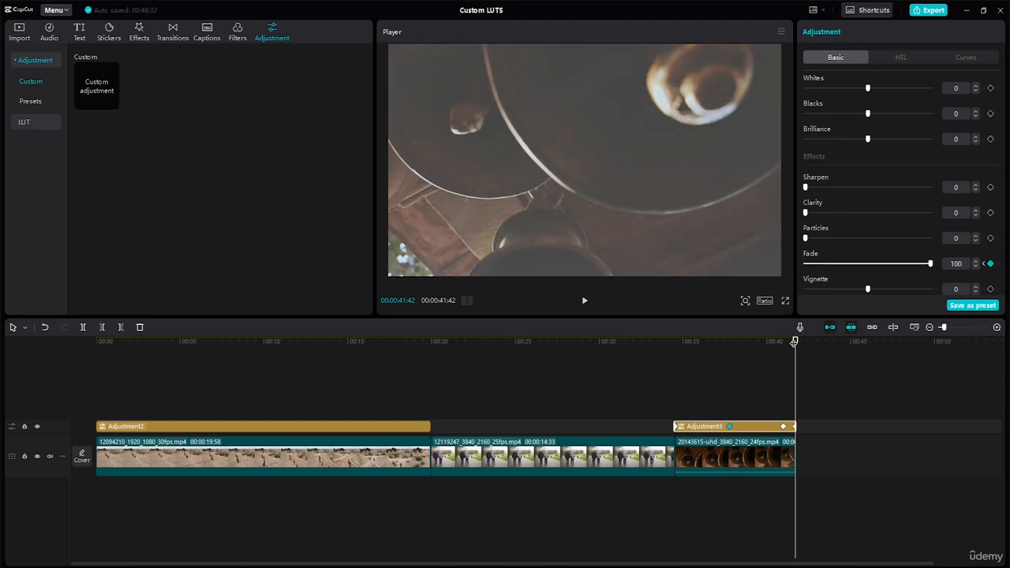
# Step: Play the ending fade, then move its first Fade keyframe about half a second earlier and replay the section
pyautogui.click(610, 341)
pyautogui.click(573, 341)
pyautogui.press('space')
pyautogui.click(783, 427)
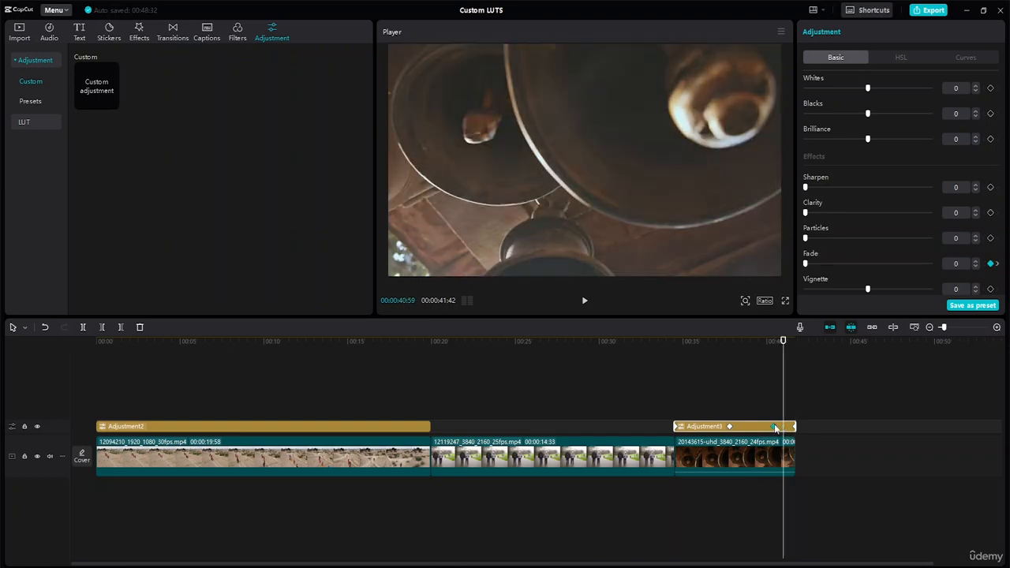
pyautogui.moveTo(774, 425); pyautogui.dragTo(775, 427)
pyautogui.moveTo(784, 342); pyautogui.dragTo(648, 348)
pyautogui.click(648, 352)
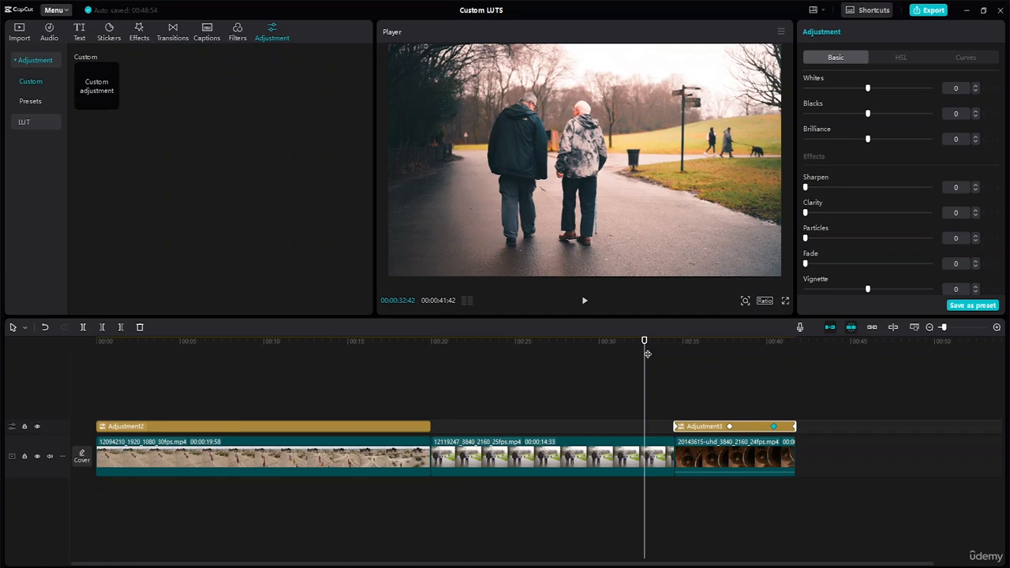
# Step: Examine the HSL colour controls and the Luma and RGB curves of the third clip's adjustment layer, then return to the basic adjustments
pyautogui.click(904, 58)
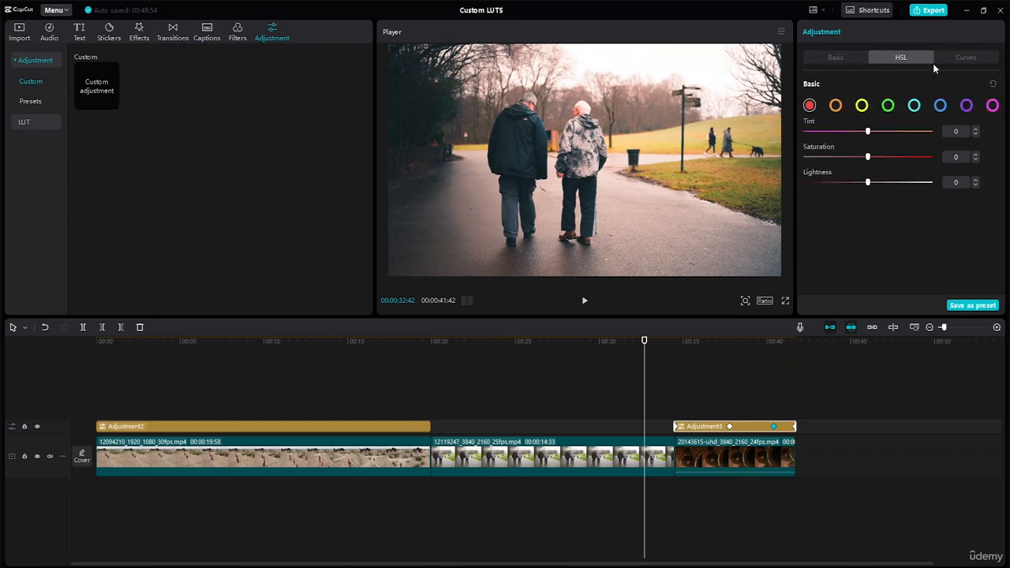
pyautogui.click(959, 55)
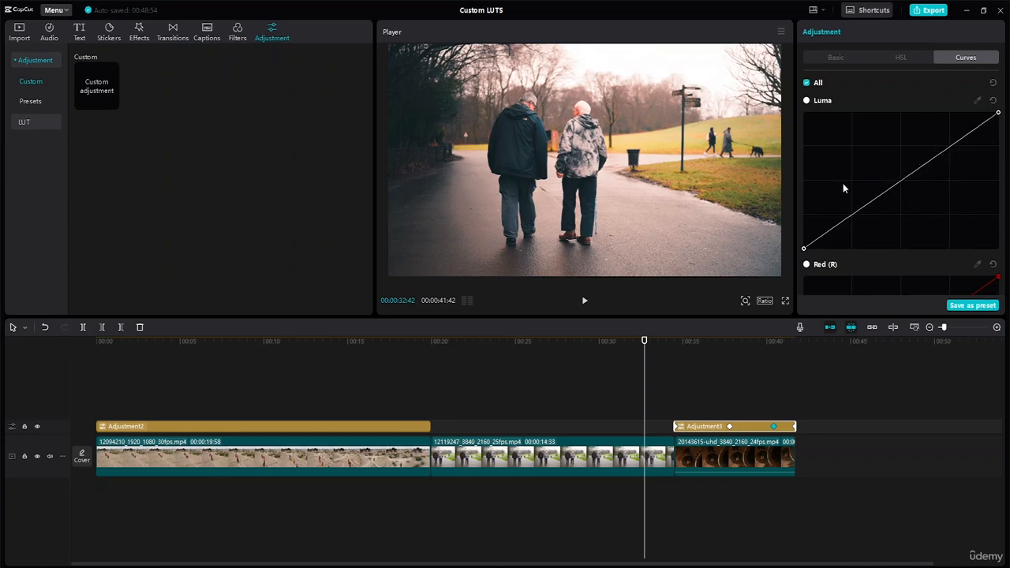
pyautogui.scroll(-6, 844, 182)
pyautogui.scroll(6, 856, 176)
pyautogui.click(836, 59)
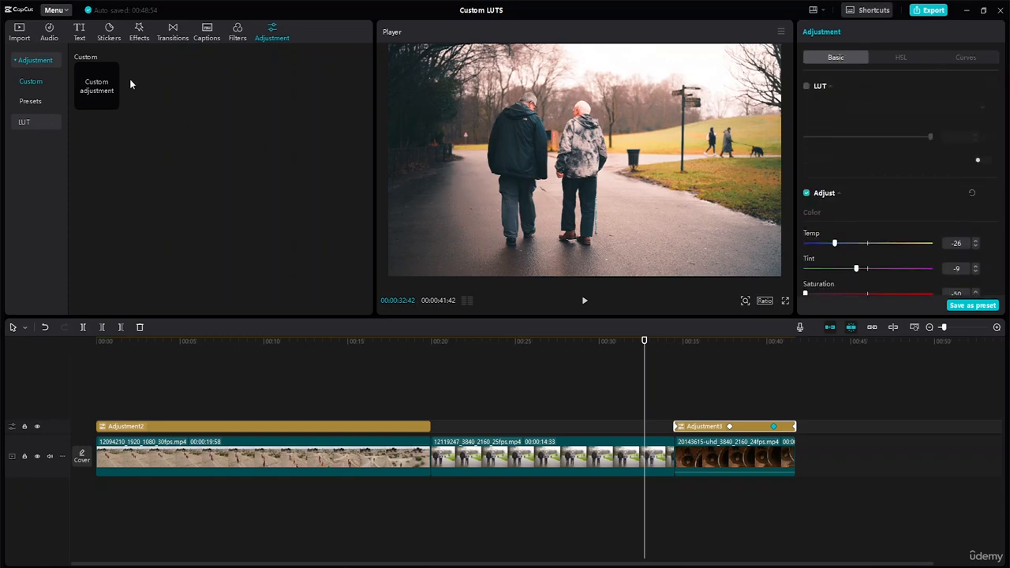
# Step: Search the music library for "cinematic"
pyautogui.click(51, 35)
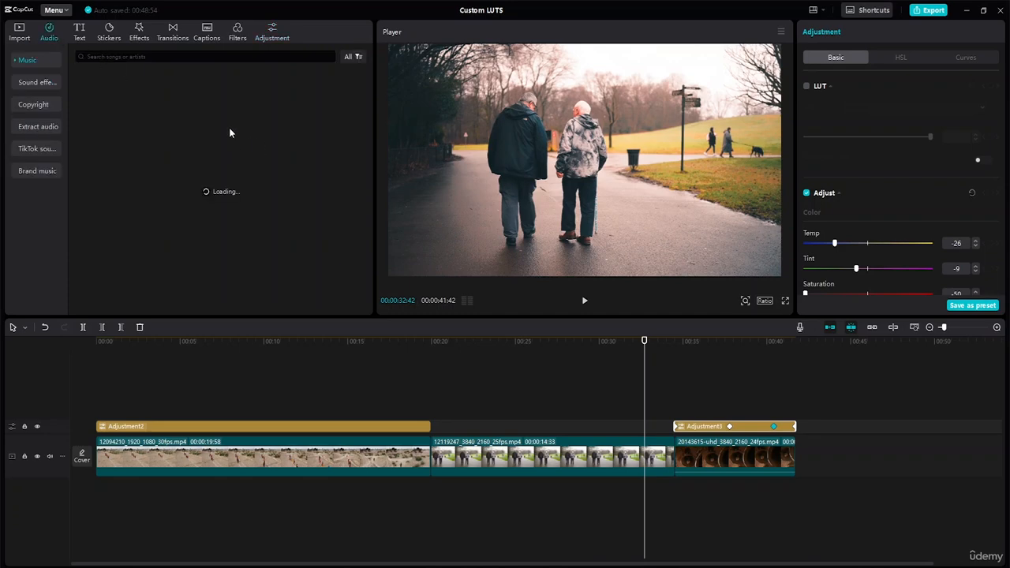
pyautogui.click(132, 56)
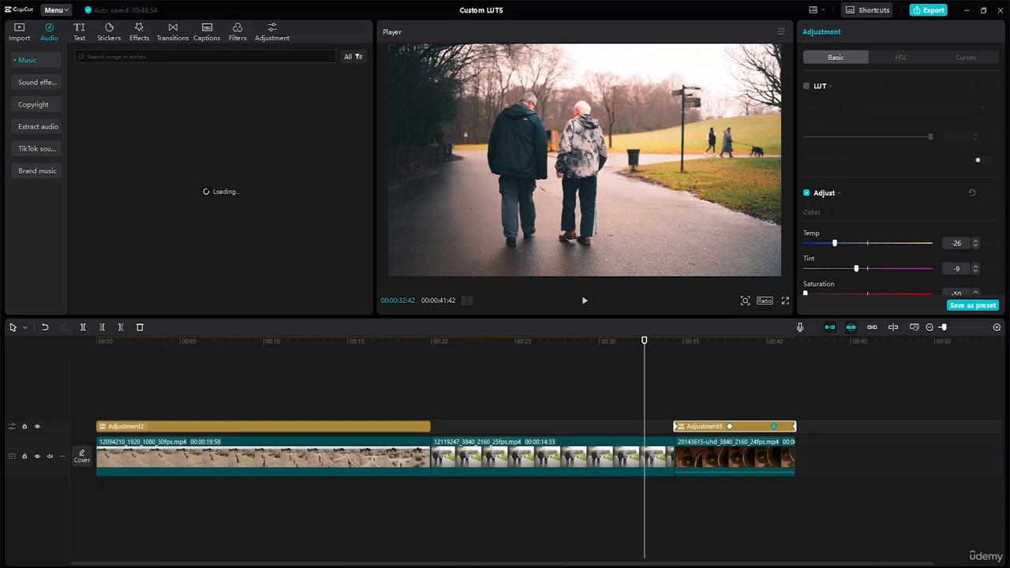
pyautogui.write('cine')
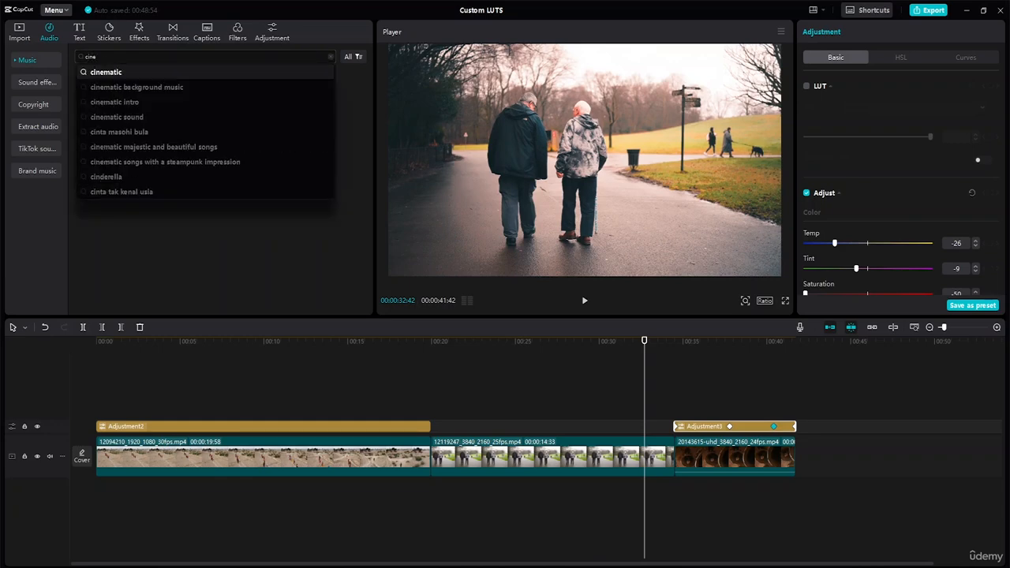
pyautogui.write('mat')
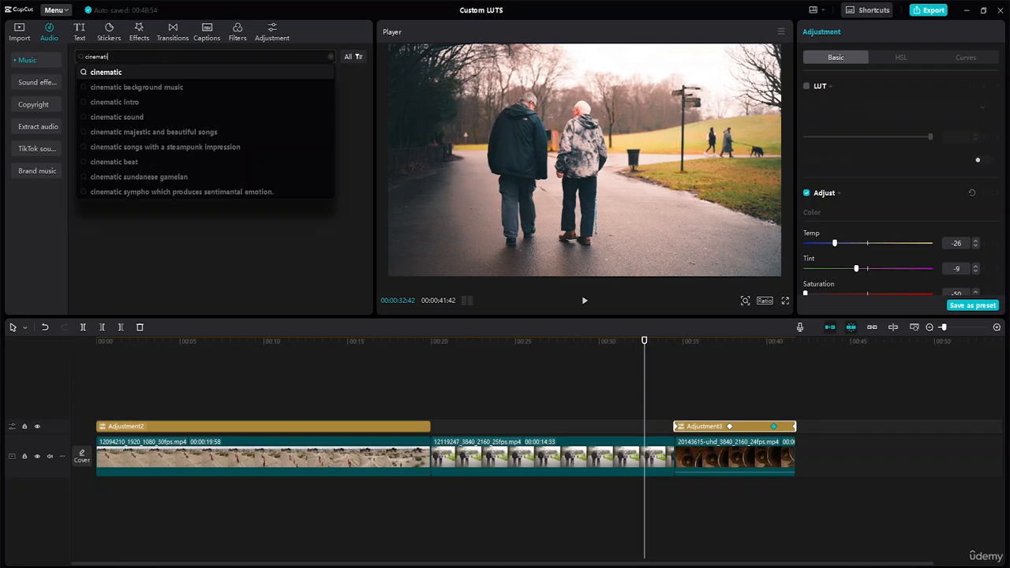
pyautogui.write('ic')
pyautogui.press('Return')
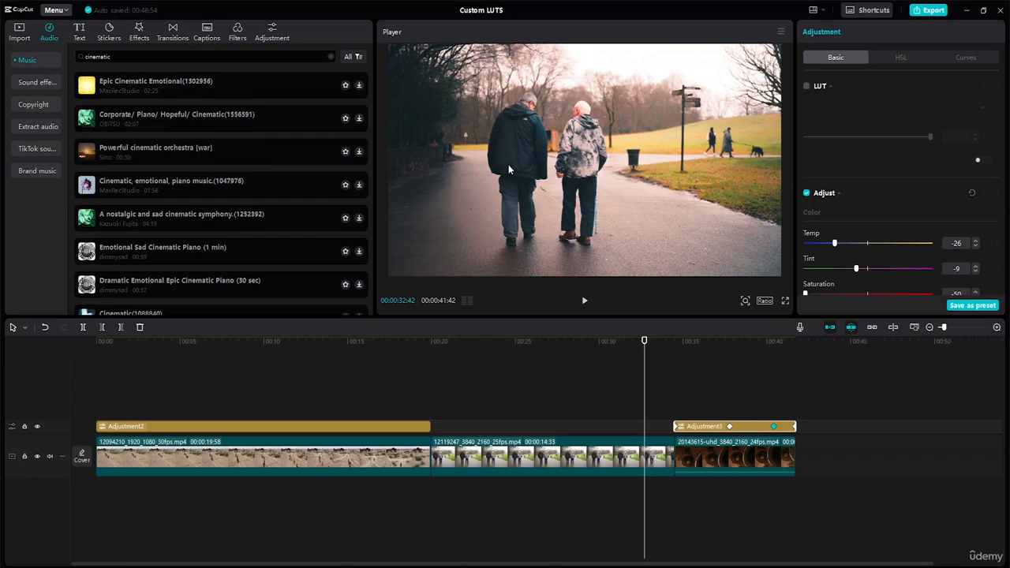
# Step: Preview Epic Cinematic Emotional and Corporate/ Piano/ Hopeful/ Cinematic, and add the latter below the clips at the timeline's start
pyautogui.click(90, 92)
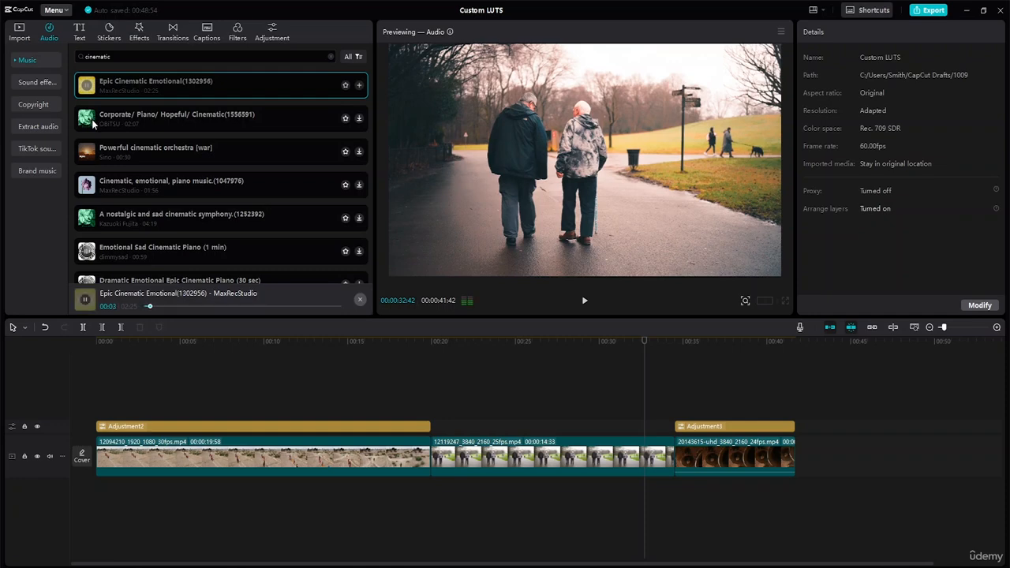
pyautogui.click(93, 123)
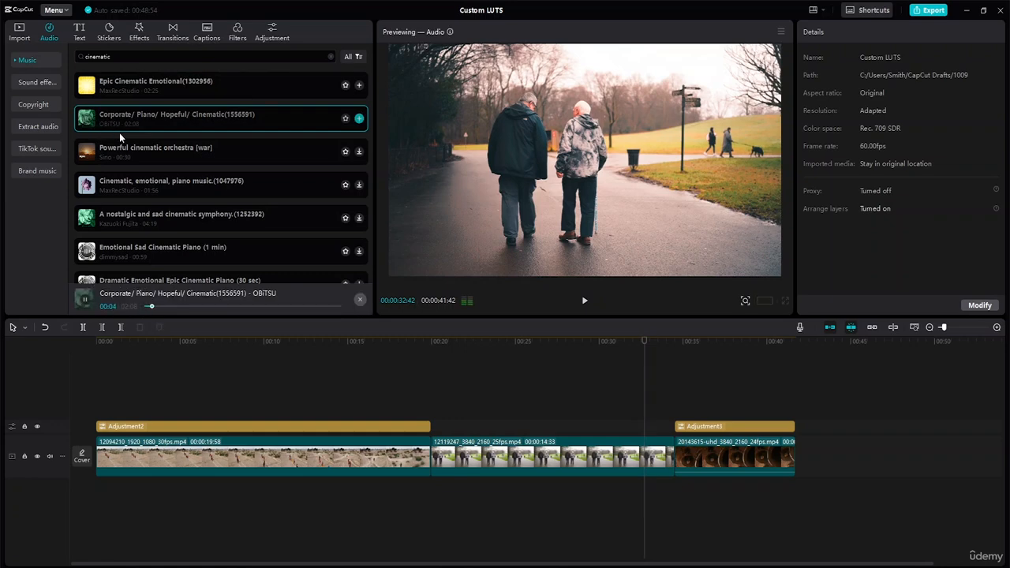
pyautogui.moveTo(149, 116); pyautogui.dragTo(126, 489)
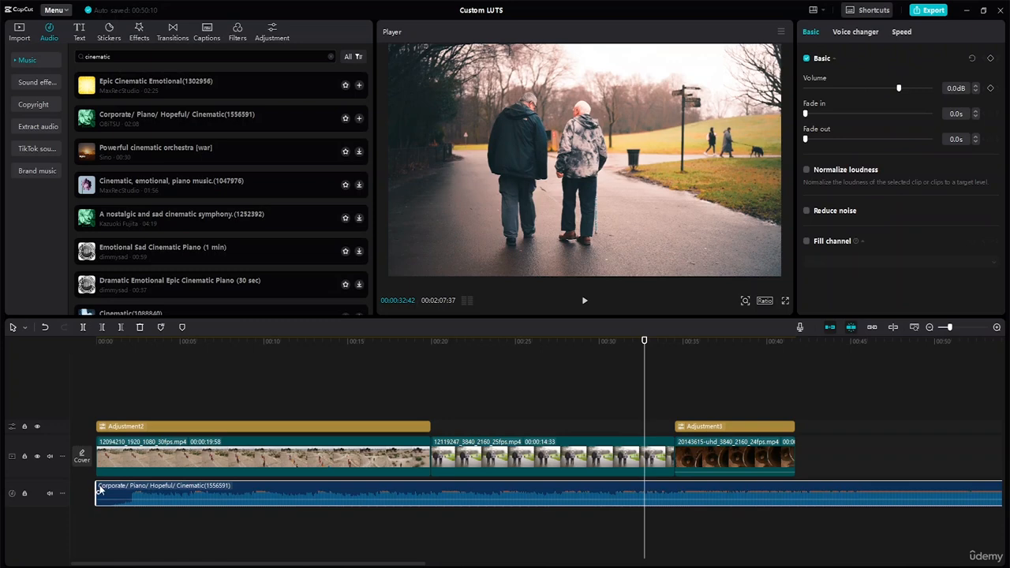
# Step: Trim about 1.3 seconds off the start of the music track and move it back to the timeline's beginning
pyautogui.moveTo(95, 488); pyautogui.dragTo(118, 491)
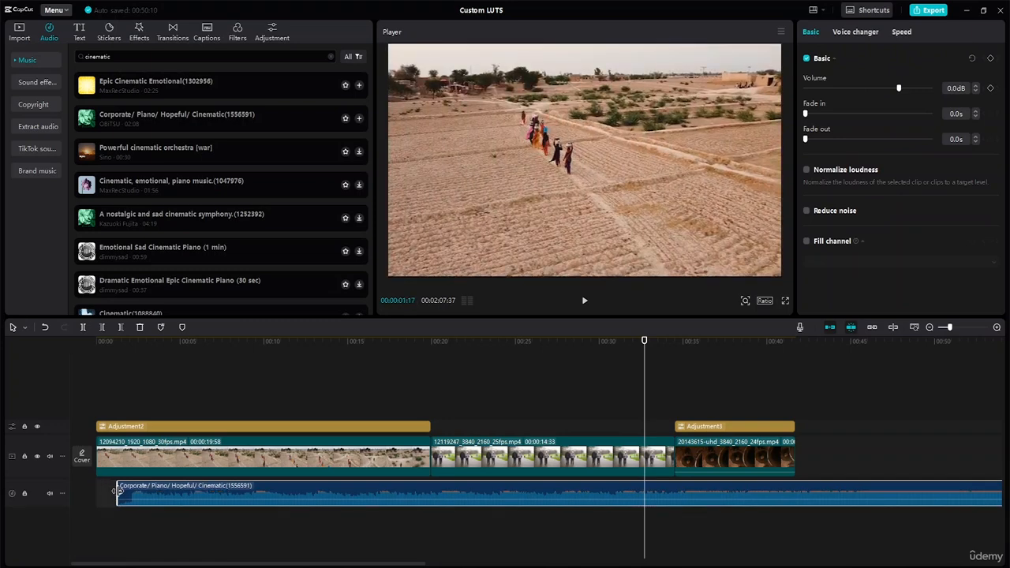
pyautogui.moveTo(182, 501); pyautogui.dragTo(154, 489)
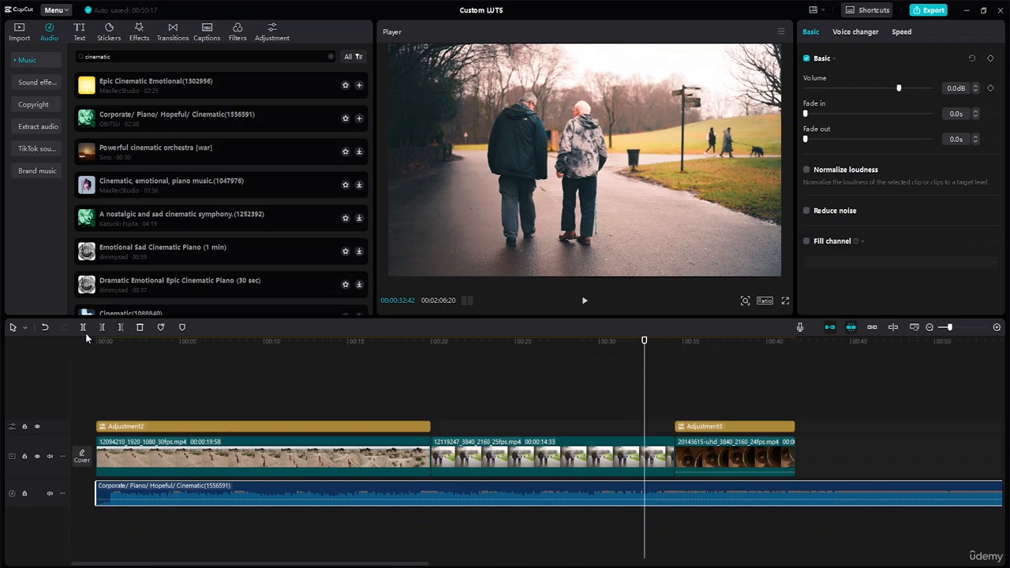
# Step: Split the music track at the end of the third clip and delete the excess part
pyautogui.click(25, 327)
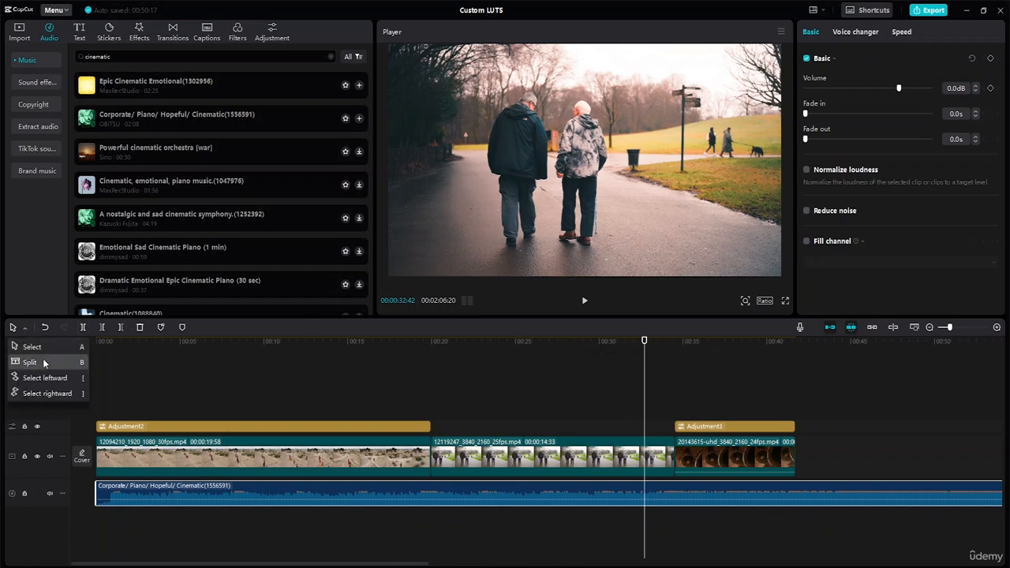
pyautogui.click(43, 362)
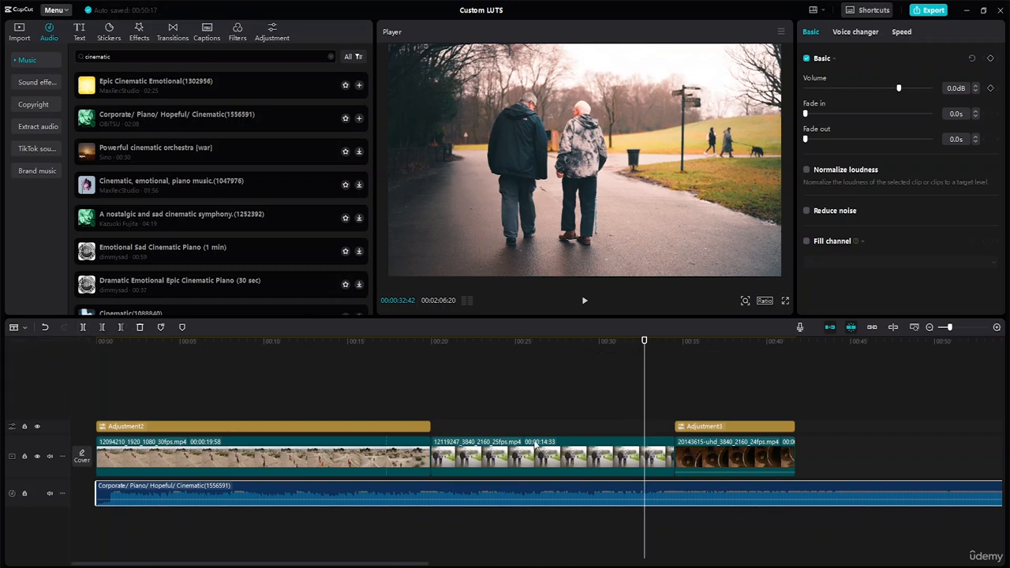
pyautogui.click(796, 486)
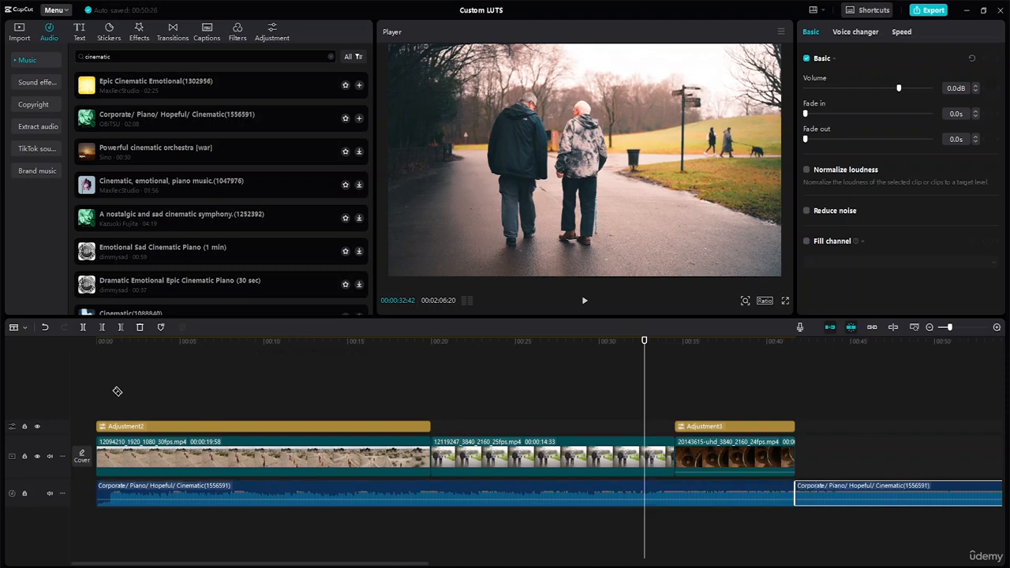
pyautogui.click(24, 327)
pyautogui.click(32, 346)
pyautogui.press('Delete')
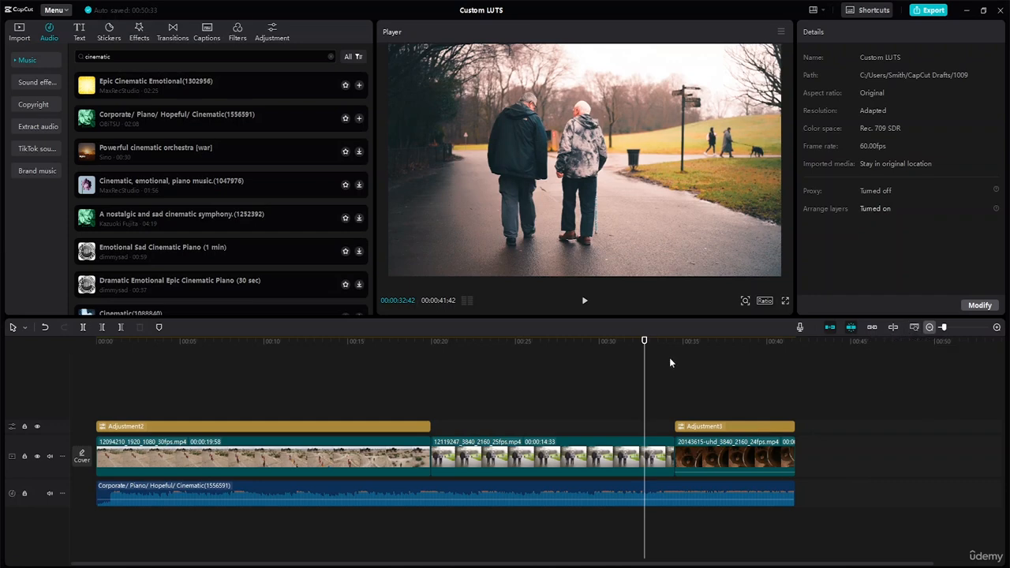
# Step: Play the whole graded sequence with its music from the beginning to near the end
pyautogui.moveTo(641, 342); pyautogui.dragTo(8, 363)
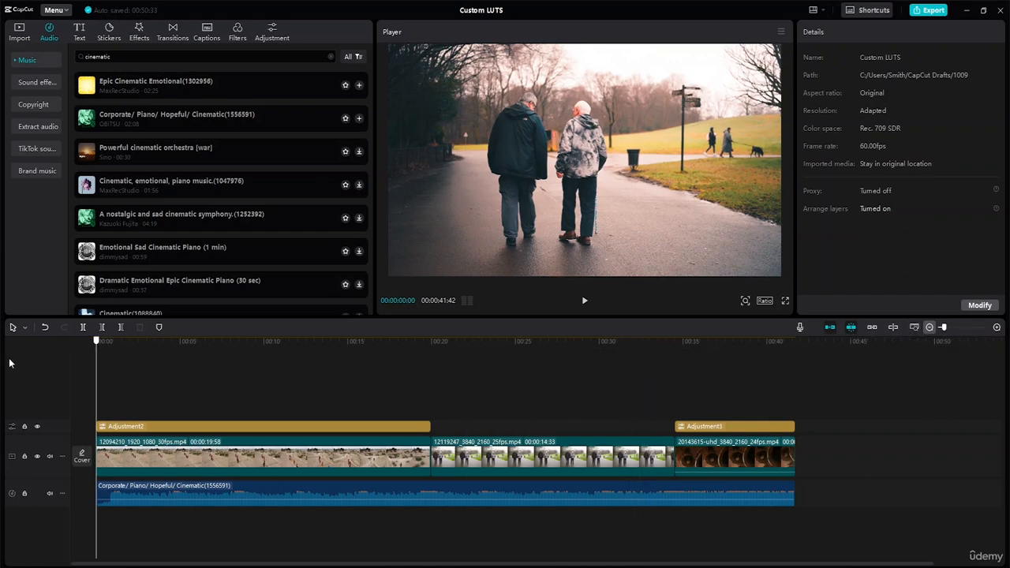
pyautogui.press('space')
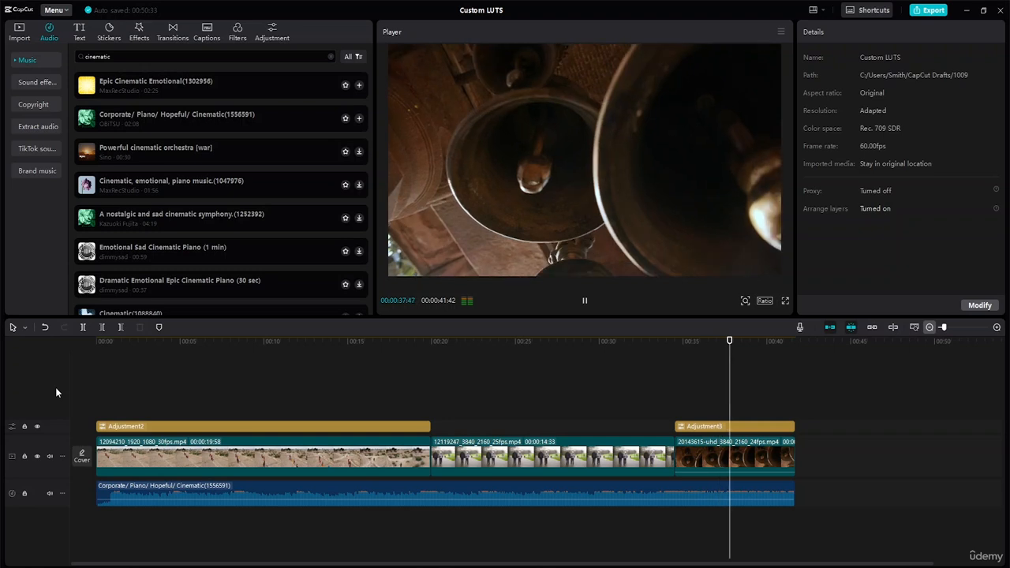
pyautogui.press('space')
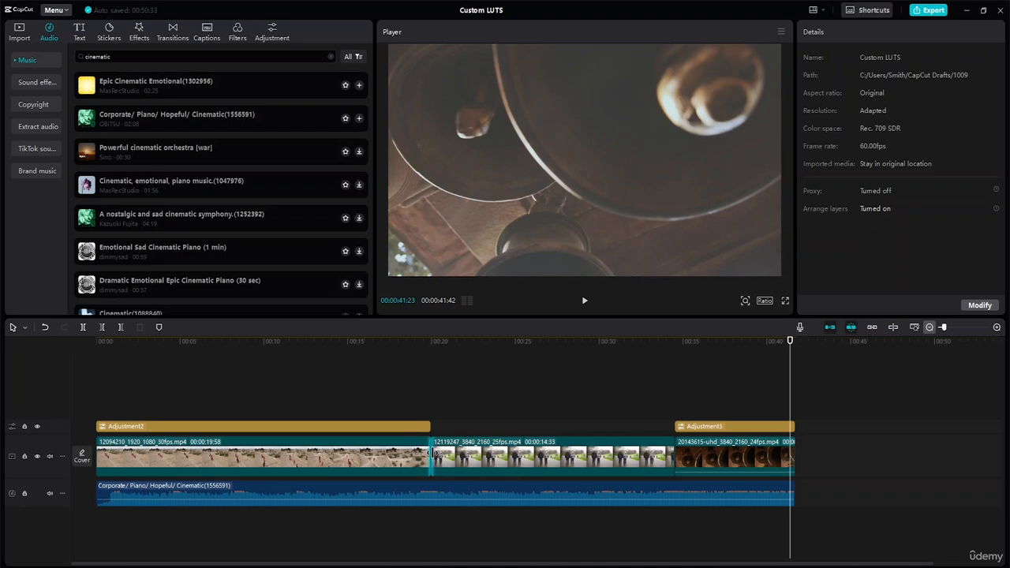
# Step: Preview the Blue Lines, Light Sweep II and Then and Now transitions, and add Then and Now between the first and second clips
pyautogui.click(173, 30)
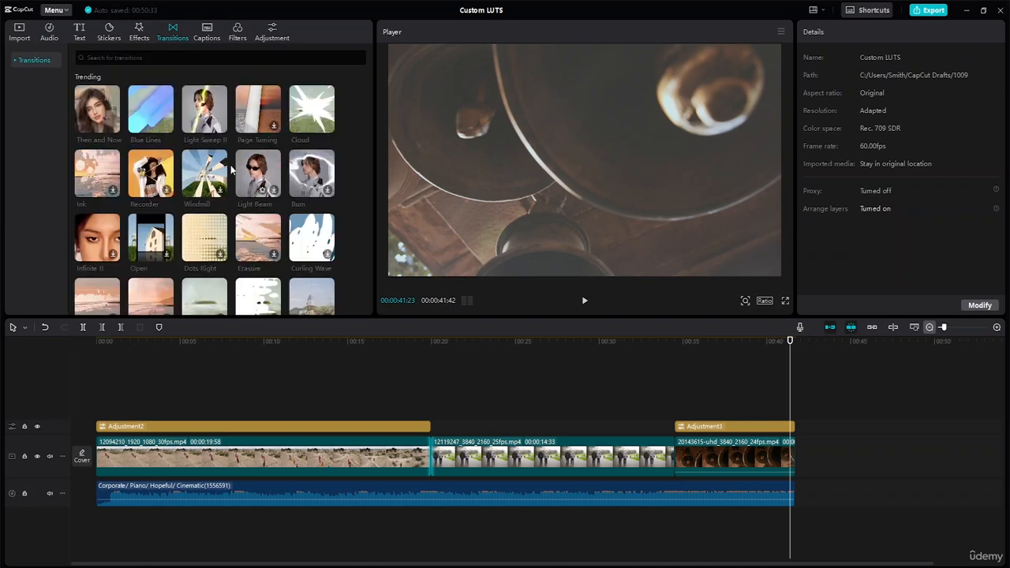
pyautogui.click(154, 116)
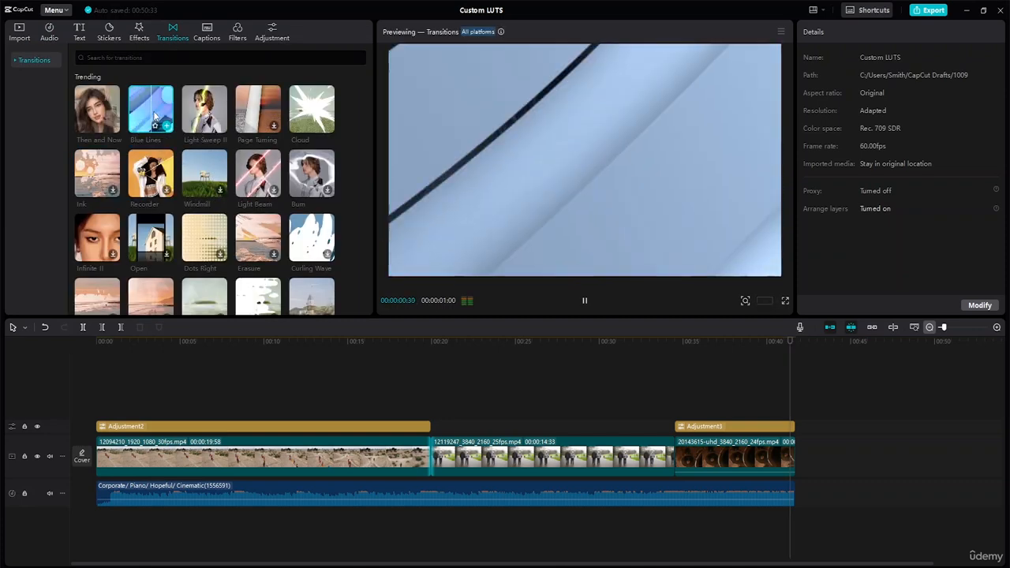
pyautogui.click(203, 112)
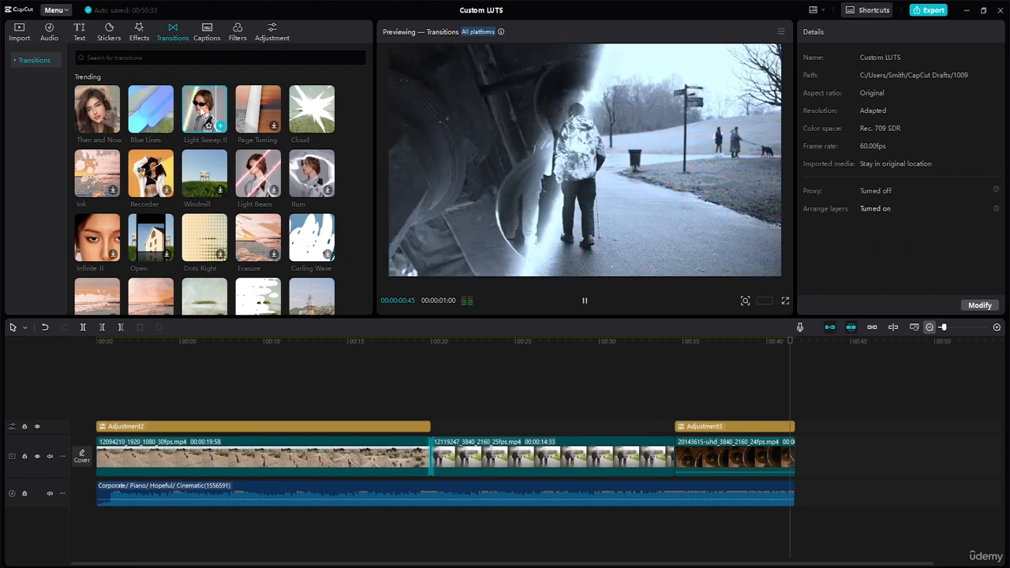
pyautogui.click(100, 124)
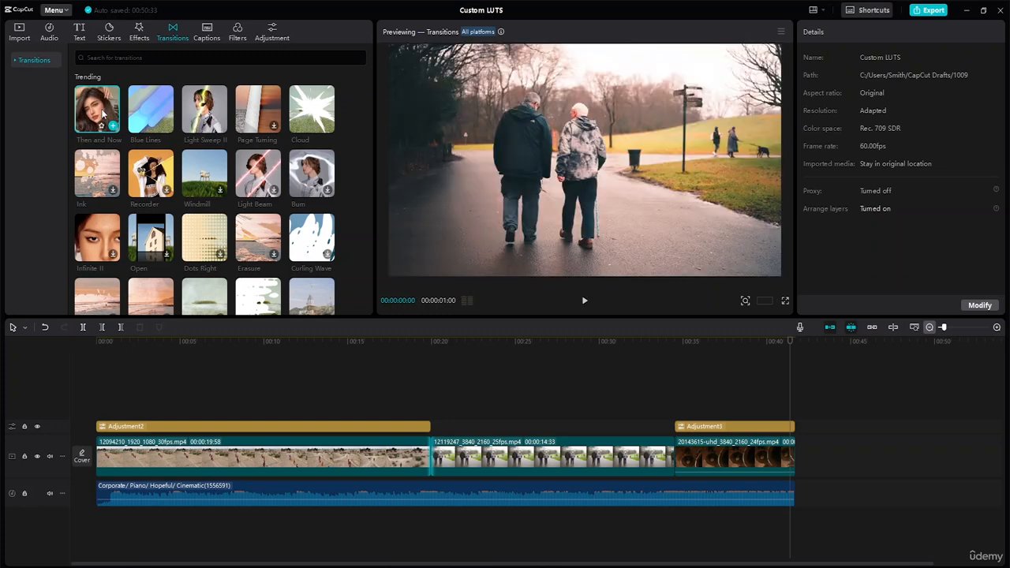
pyautogui.click(431, 465)
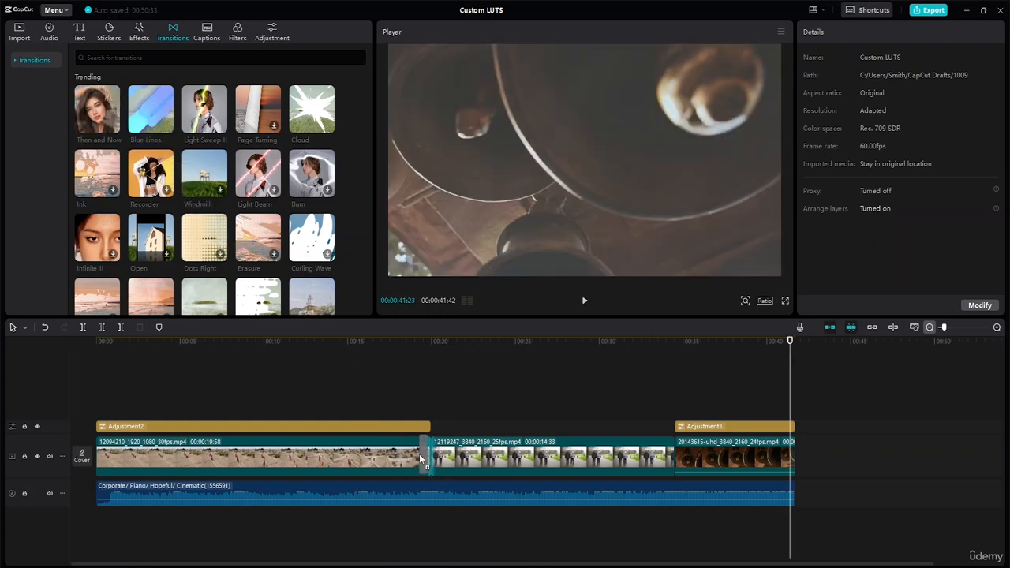
pyautogui.click(428, 454)
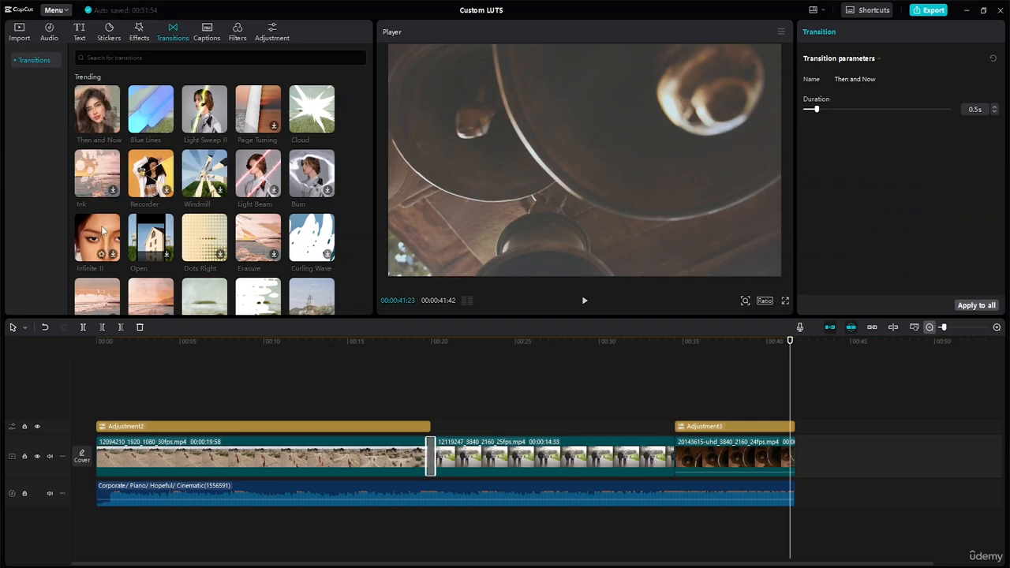
# Step: Add the Infinite II transition between the second and third clips, and play across the first cut to check Then and Now
pyautogui.moveTo(100, 237); pyautogui.dragTo(667, 457)
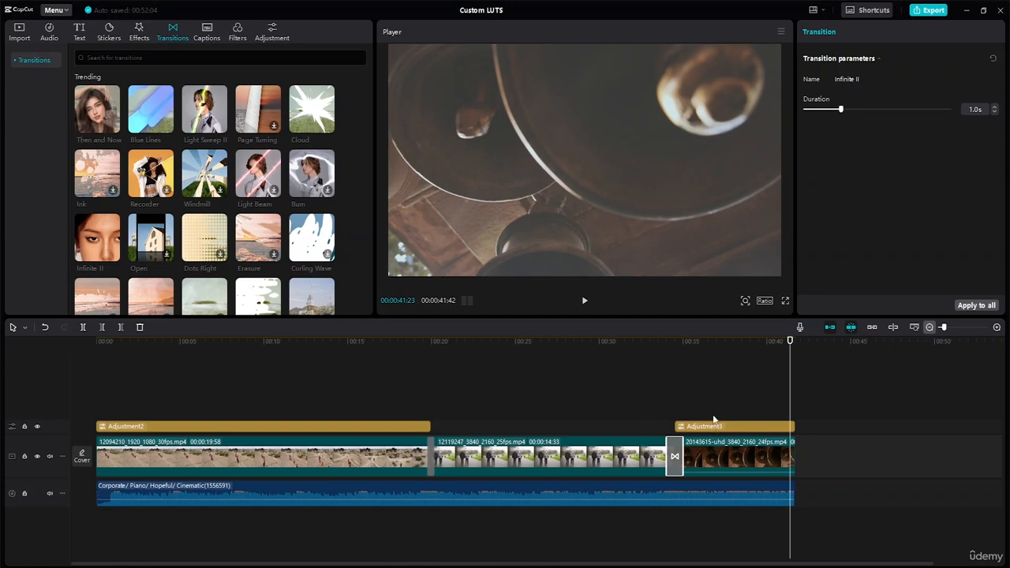
pyautogui.moveTo(793, 343); pyautogui.dragTo(408, 374)
pyautogui.press('space')
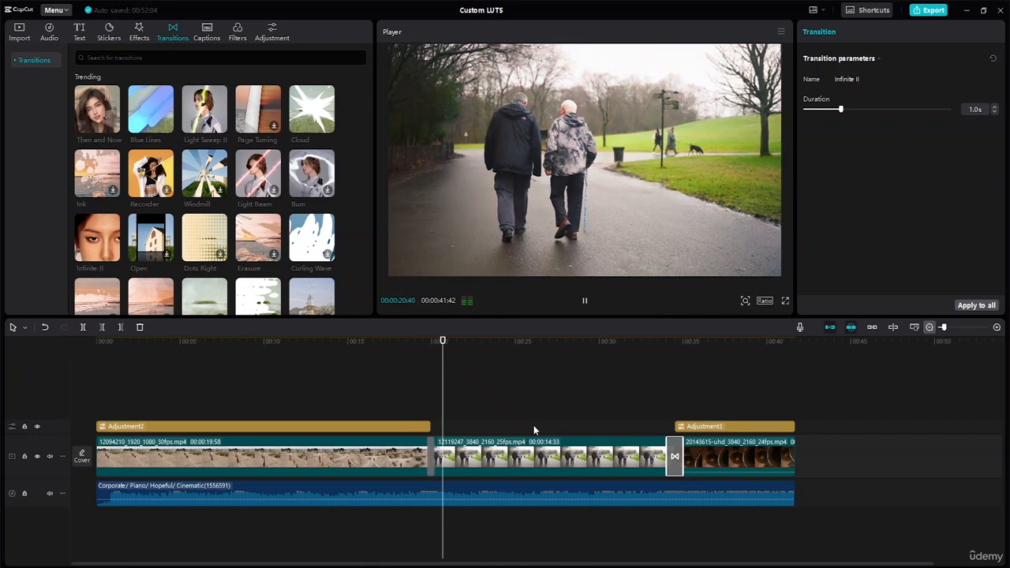
# Step: Lengthen the Then and Now transition to 1.0 s and play the cut between the first two clips again
pyautogui.moveTo(430, 458); pyautogui.dragTo(425, 457)
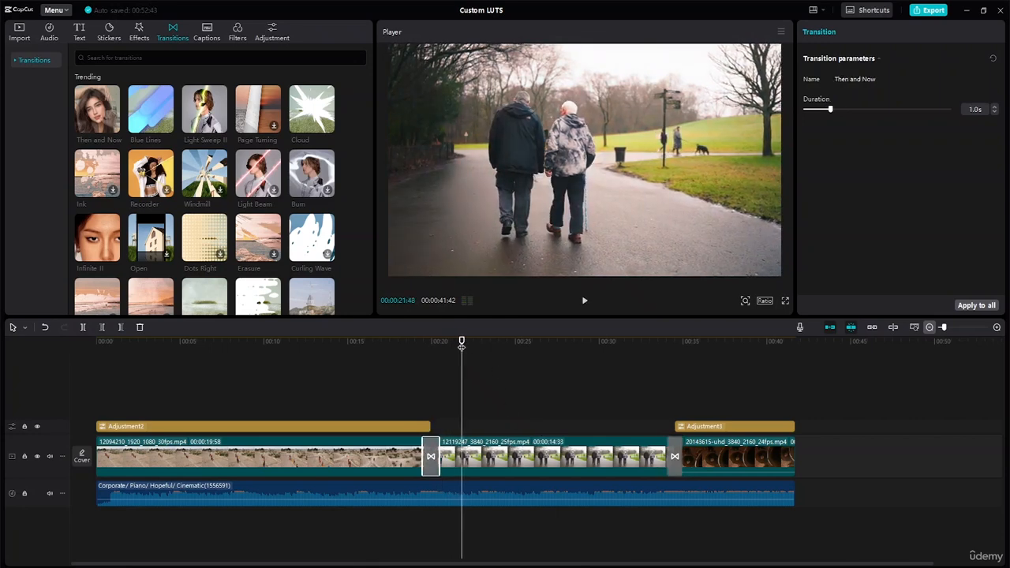
pyautogui.moveTo(460, 344); pyautogui.dragTo(411, 353)
pyautogui.press('space')
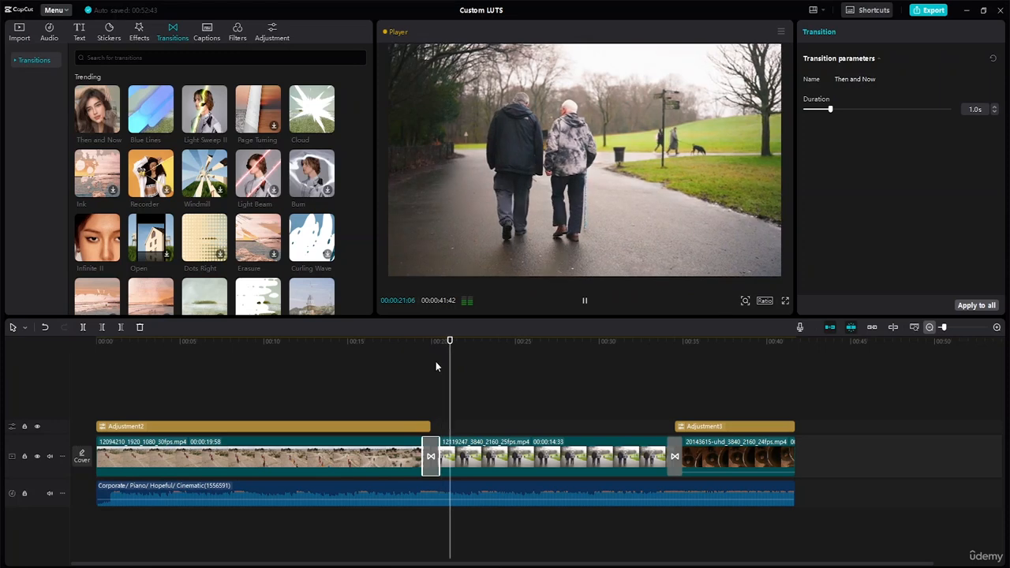
# Step: Play across the second cut, shorten the Infinite II transition to 0.5 s and replay it
pyautogui.moveTo(472, 343); pyautogui.dragTo(650, 379)
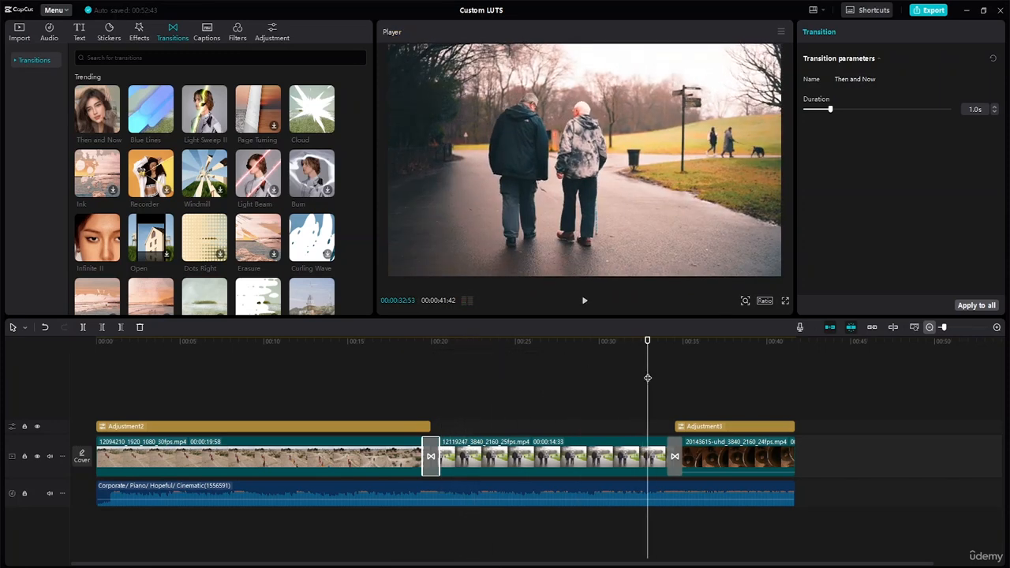
pyautogui.press('space')
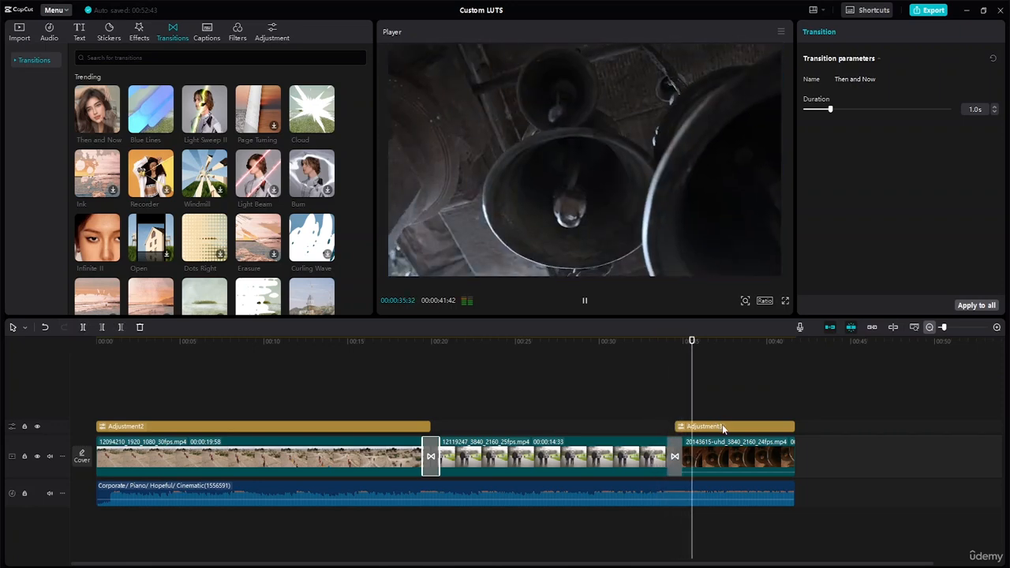
pyautogui.click(673, 456)
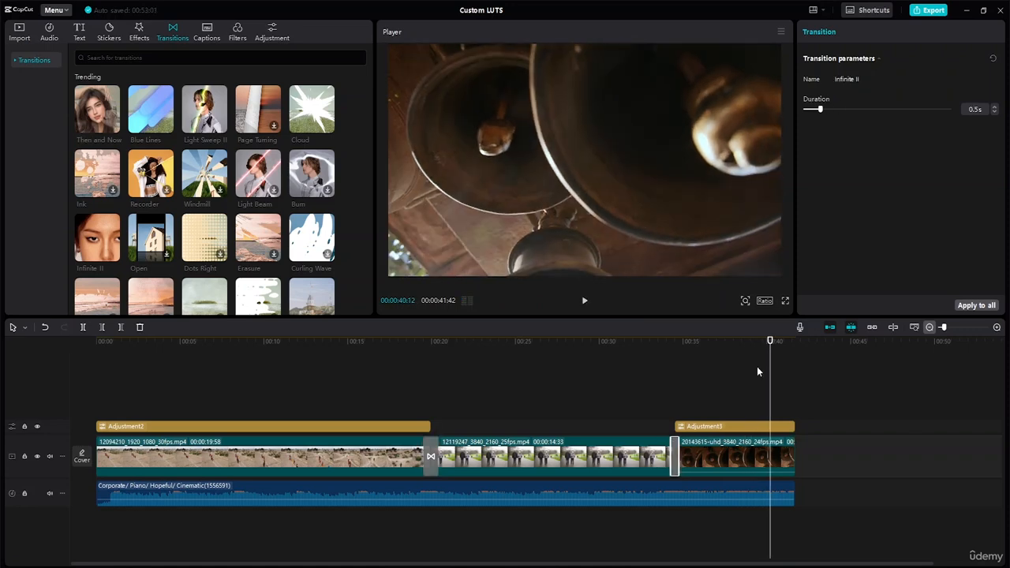
pyautogui.click(728, 347)
pyautogui.click(653, 347)
pyautogui.press('space')
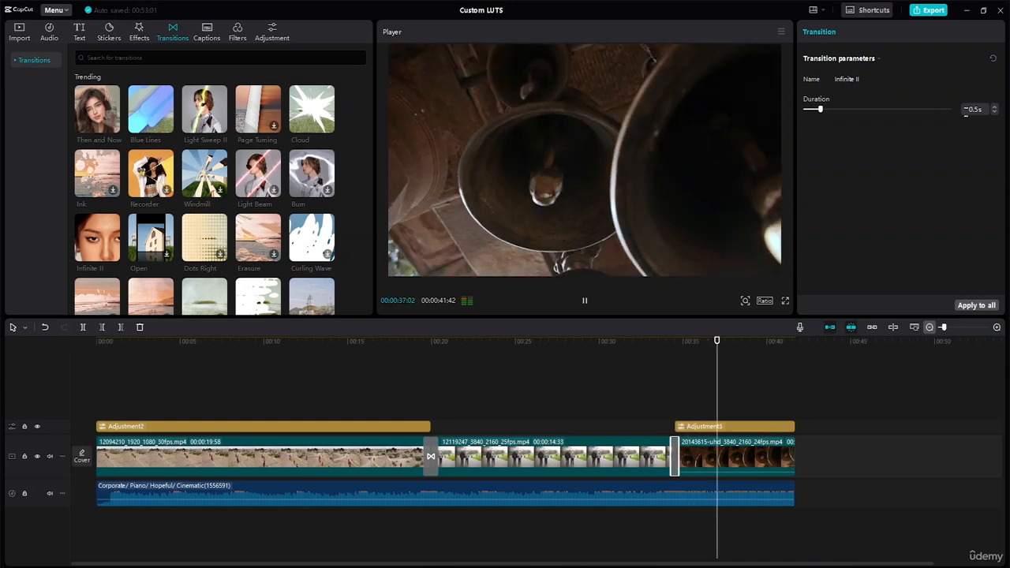
# Step: Reduce the Infinite II transition's duration to 0.2 s and play from just before the second cut
pyautogui.click(995, 112)
pyautogui.click(995, 112)
pyautogui.click(995, 112)
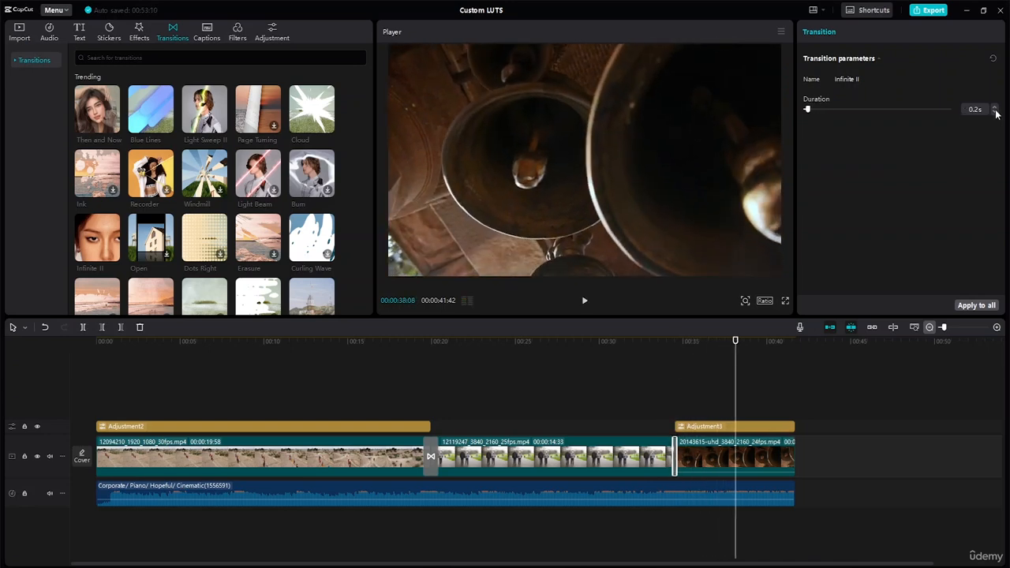
pyautogui.moveTo(735, 342); pyautogui.dragTo(659, 354)
pyautogui.press('space')
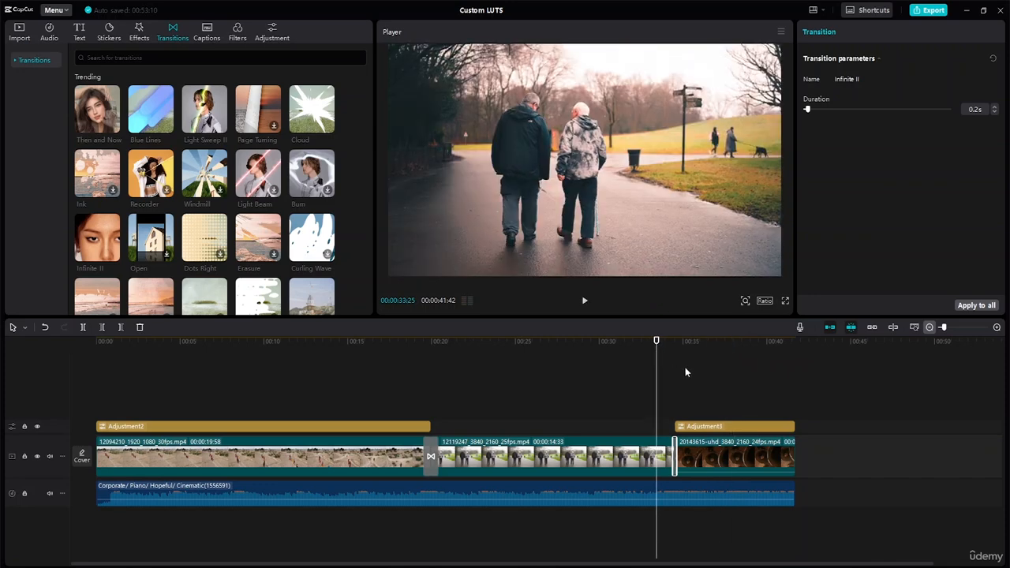
pyautogui.press('space')
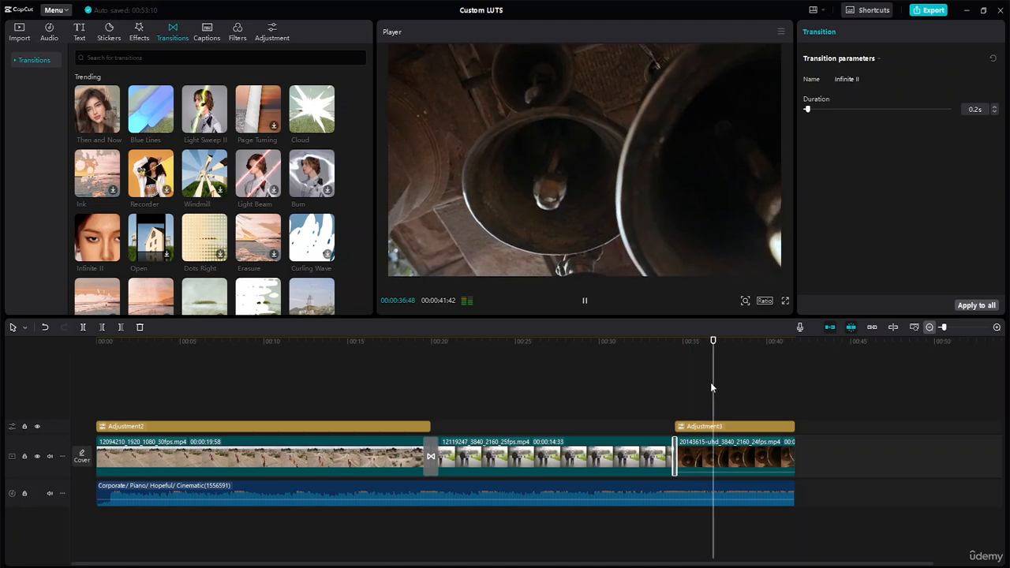
# Step: Stop playback, set the Infinite II transition's duration to 0.3 s and deselect it
pyautogui.press('space')
pyautogui.click(994, 107)
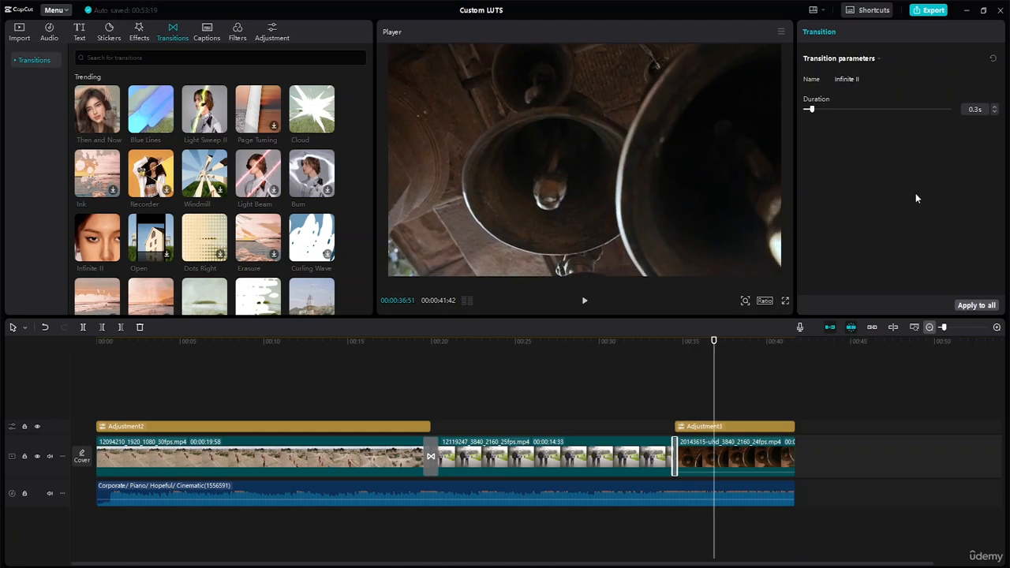
pyautogui.click(893, 396)
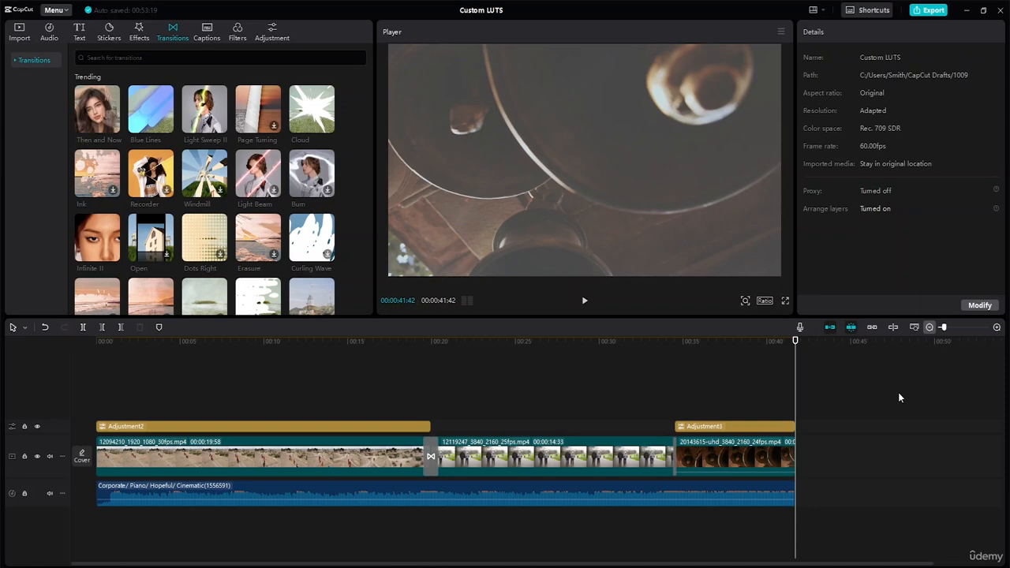
# Step: Open the export settings and choose the cute-brown-rabbit-cartoon-character folder inside Advance Capcut Tutorial Resource File on the Desktop as the destination
pyautogui.click(929, 11)
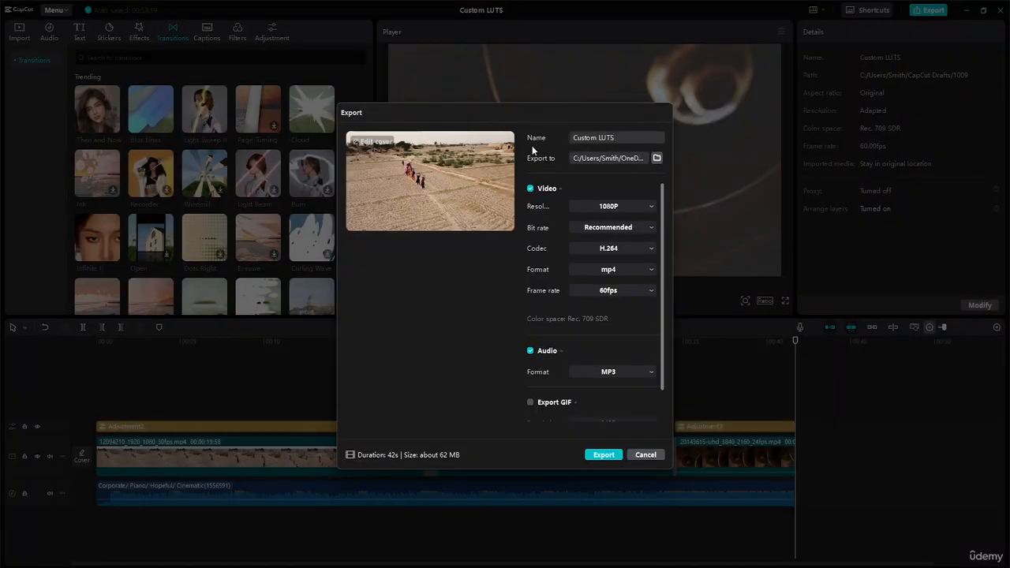
pyautogui.click(657, 157)
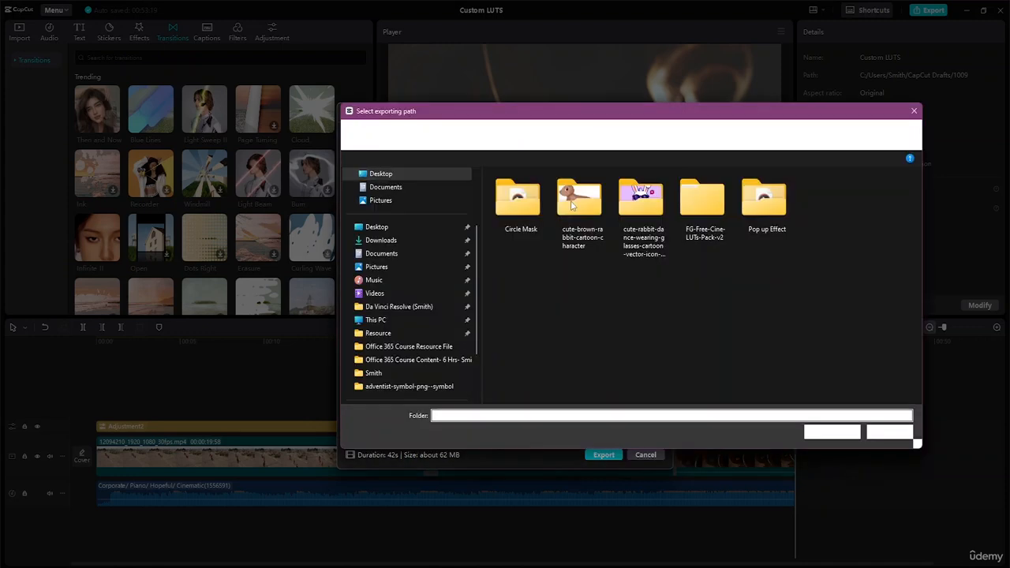
pyautogui.click(417, 227)
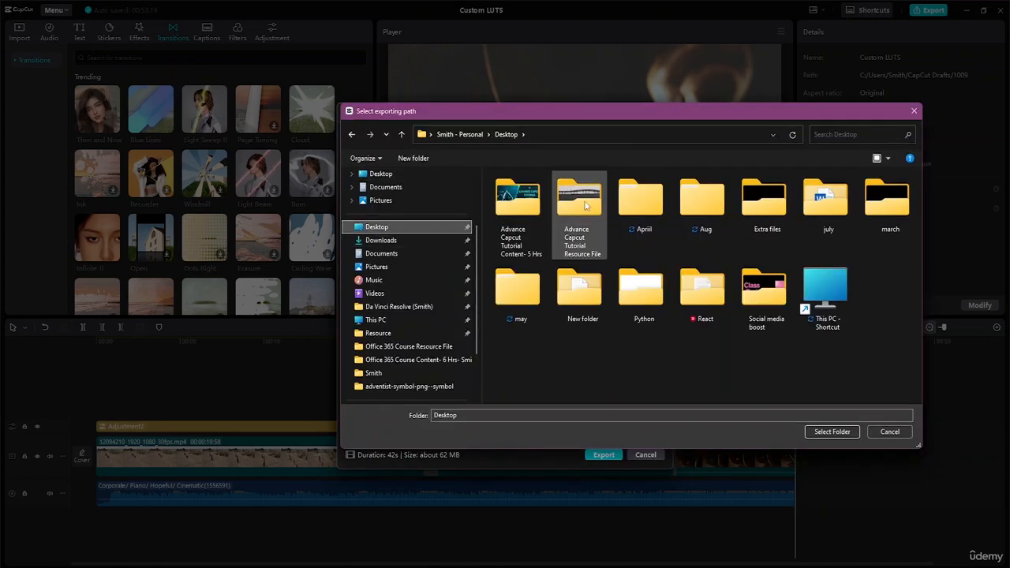
pyautogui.click(582, 206)
pyautogui.doubleClick(582, 205)
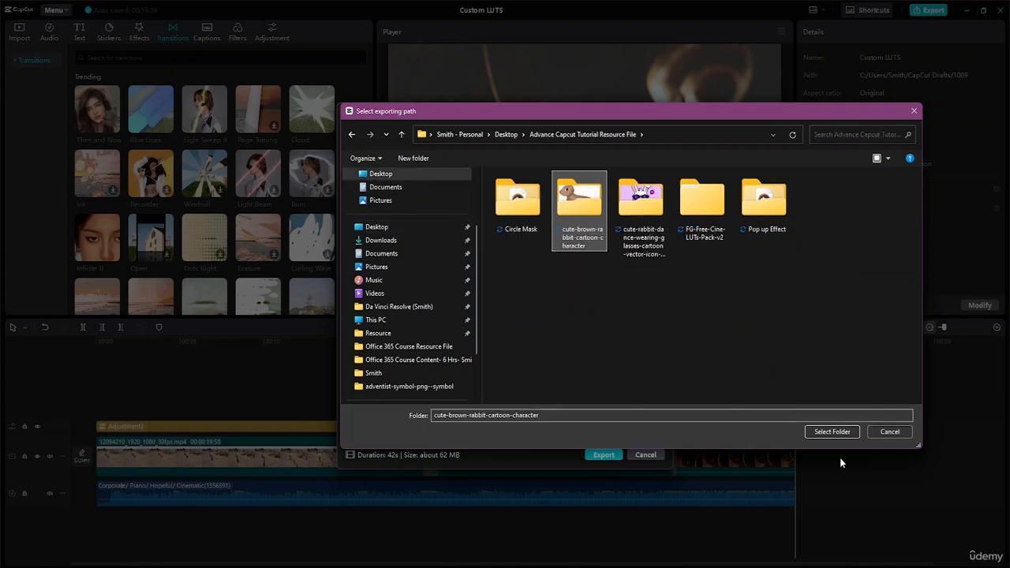
pyautogui.click(835, 433)
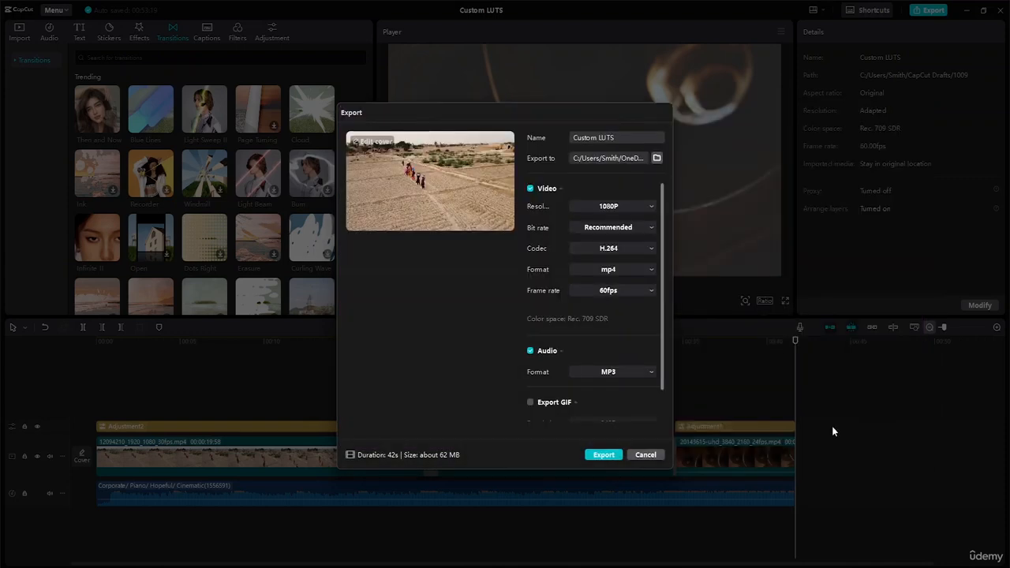
# Step: Browse for the export destination again without picking a folder, and try to turn on the copyright check
pyautogui.click(656, 157)
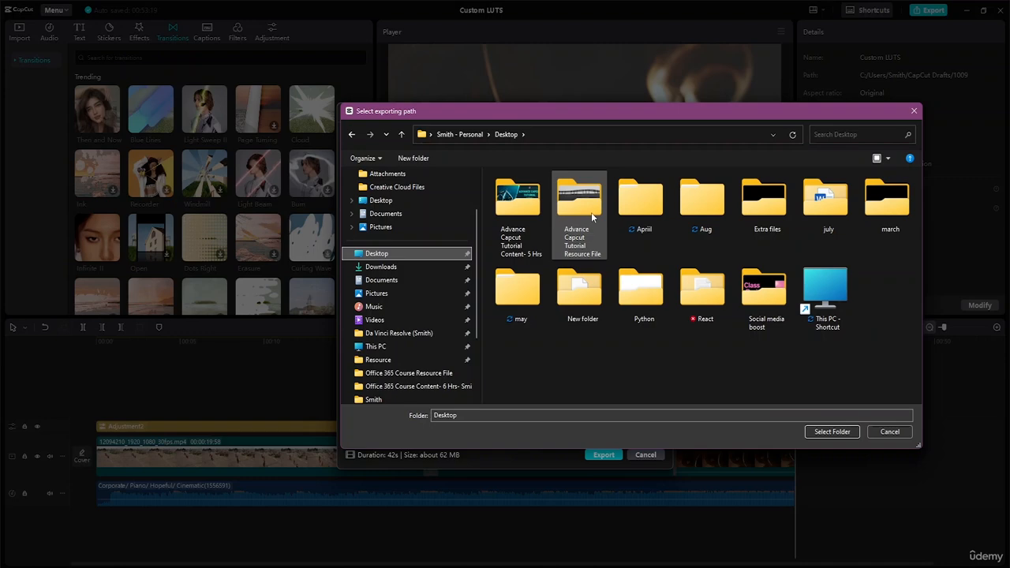
pyautogui.press('Escape')
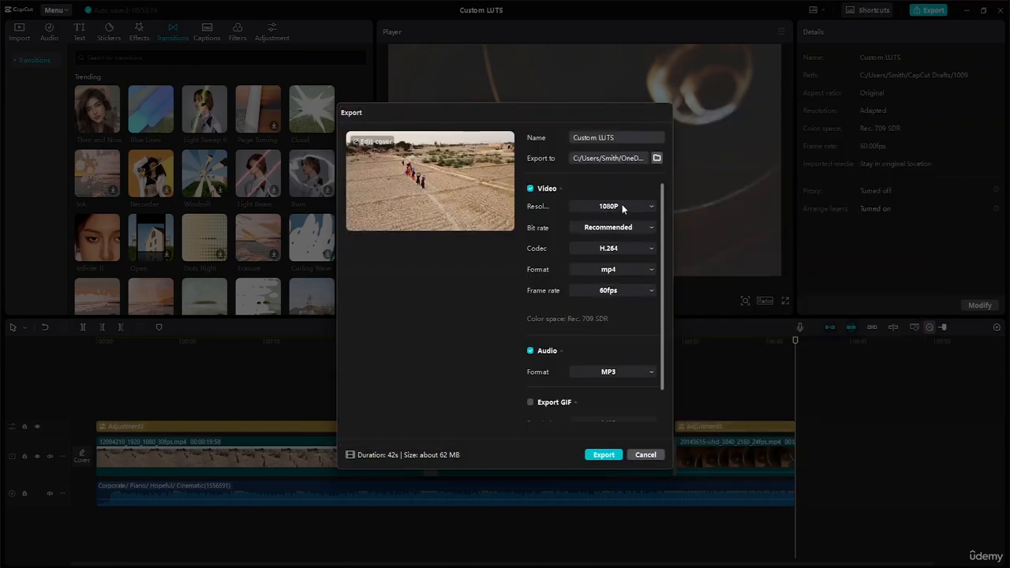
pyautogui.scroll(-1, 616, 316)
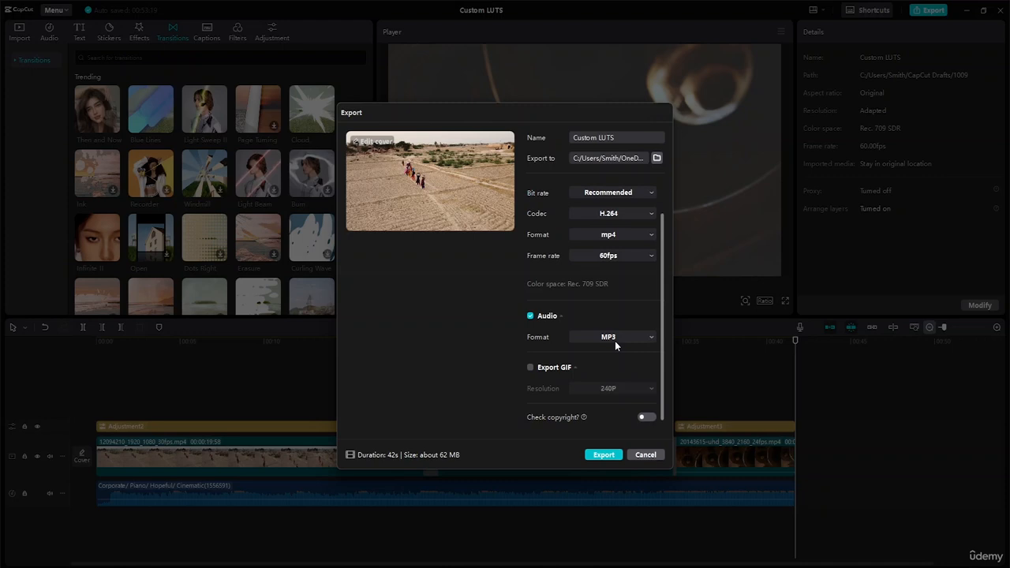
pyautogui.click(650, 418)
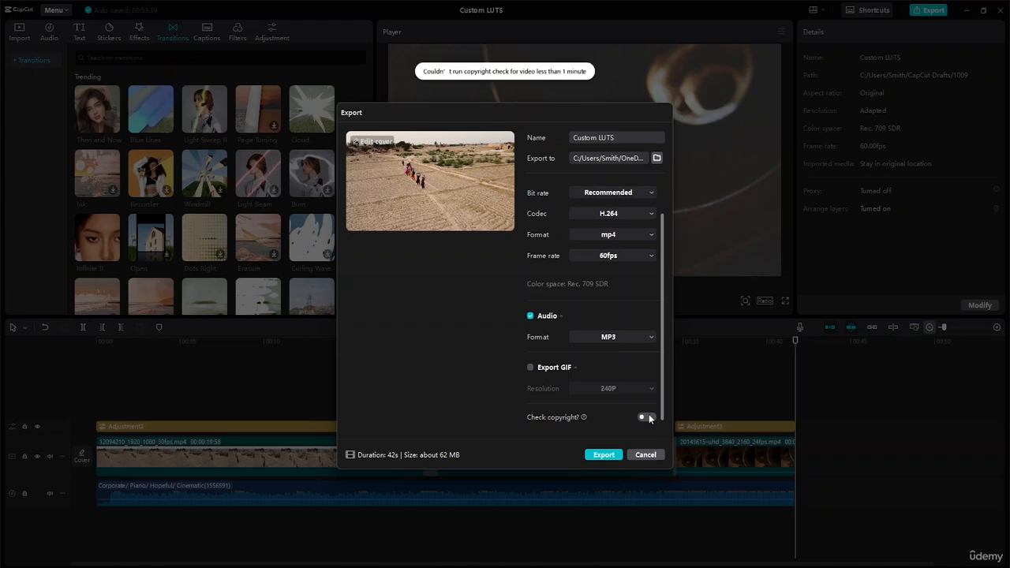